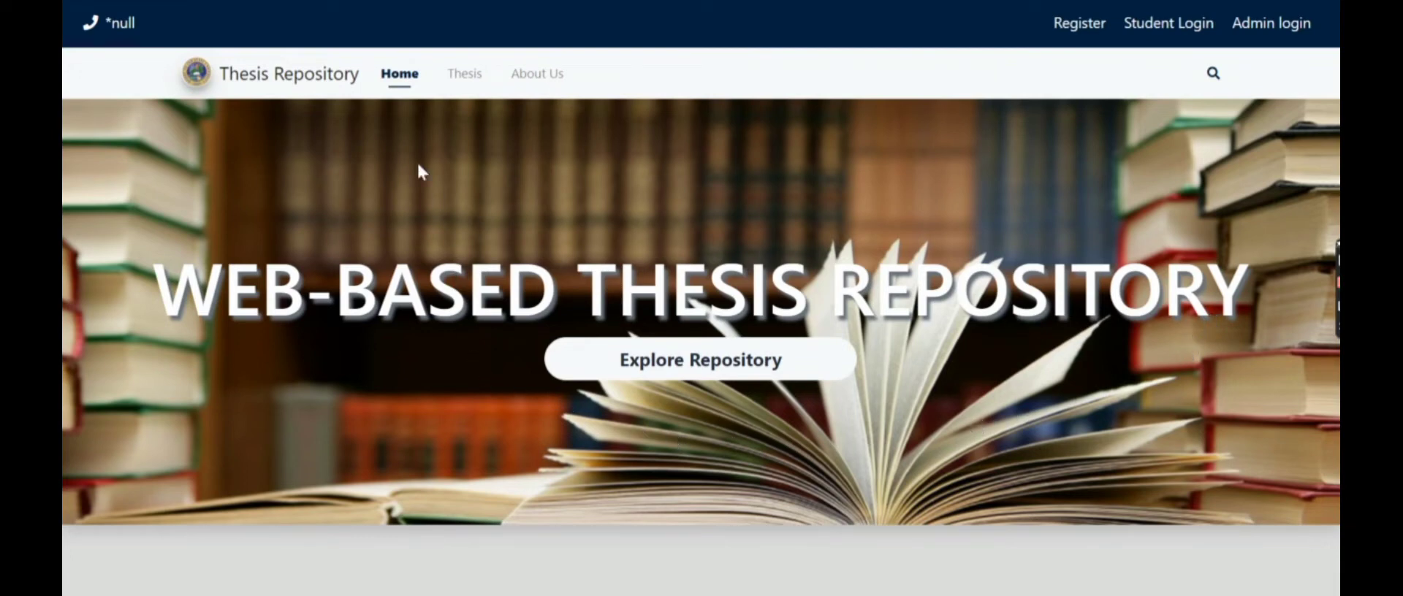
- Browse the public Thesis list and About Us page, then return to the Home page
click(463, 82)
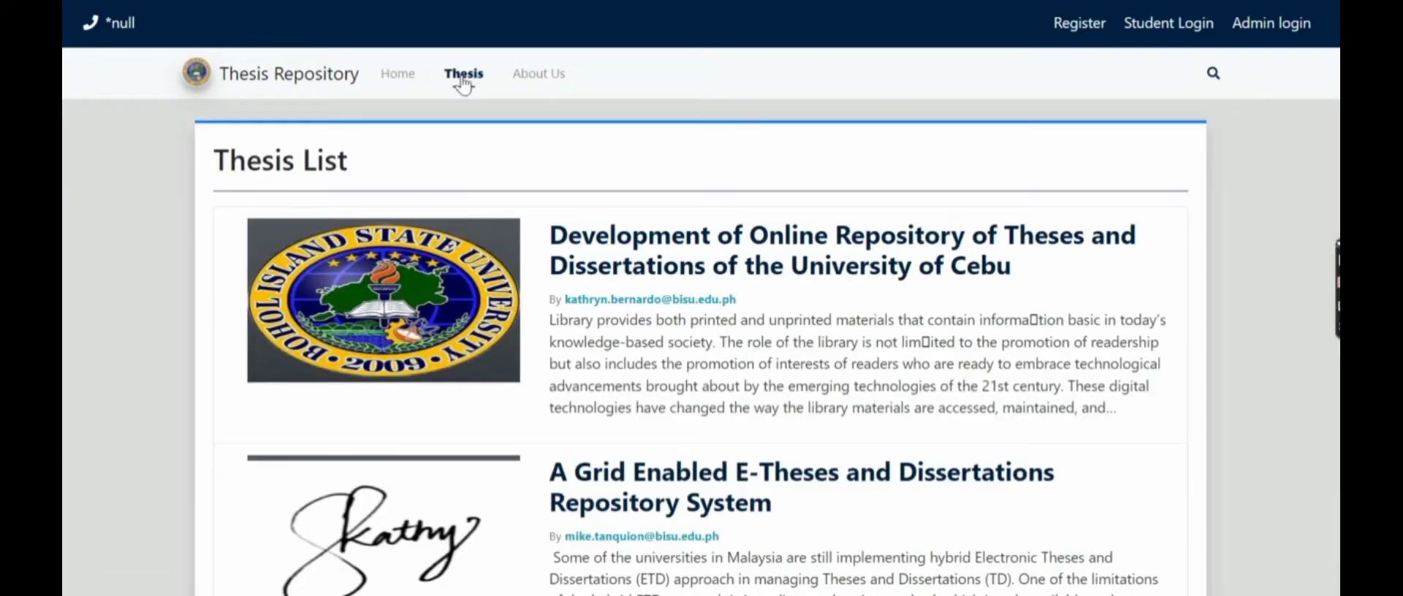
scroll(507, 227, down, 8)
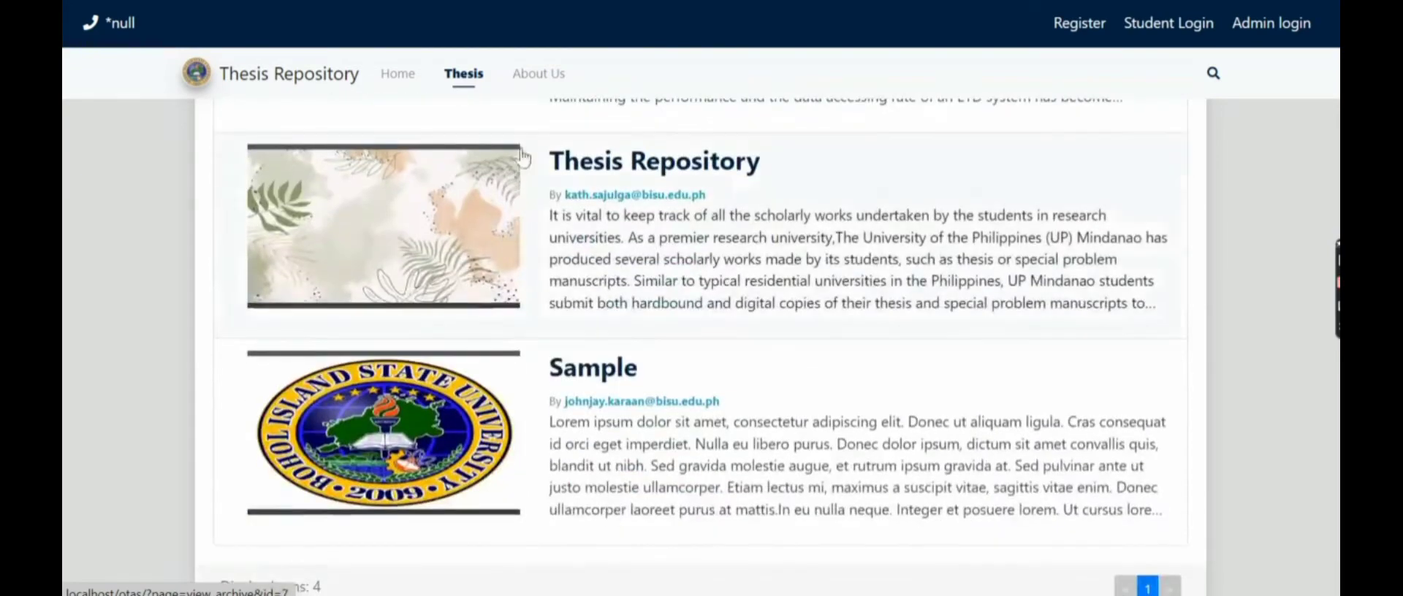
click(537, 73)
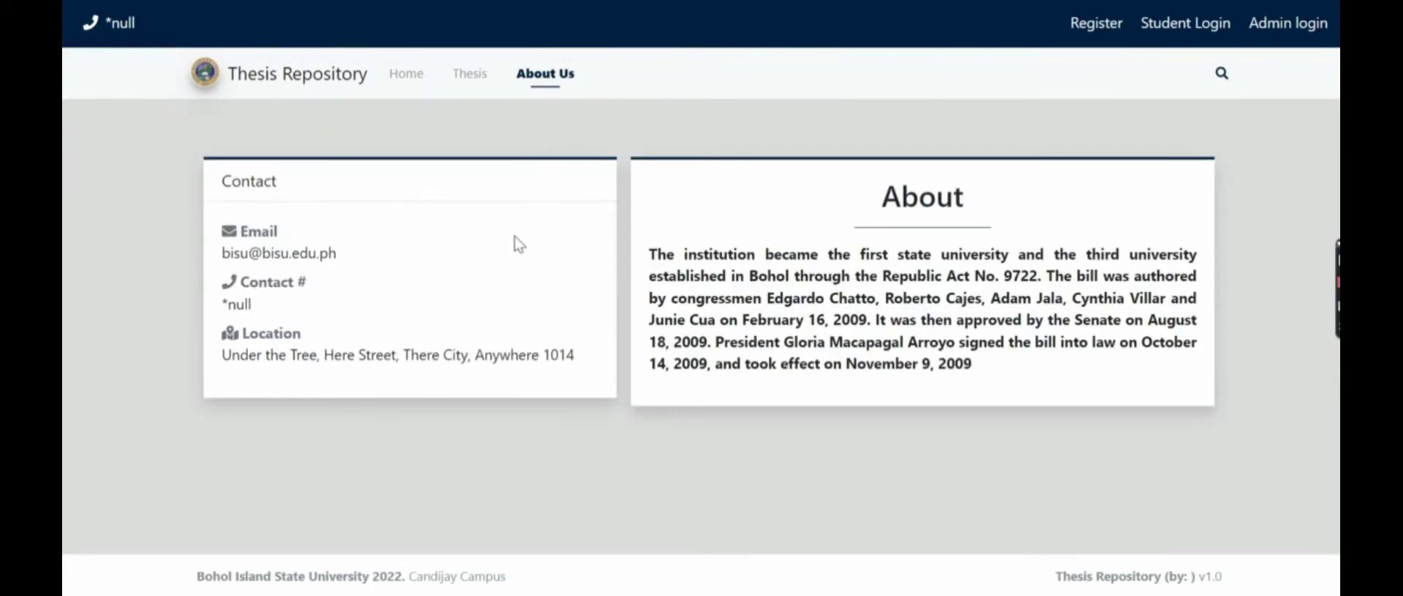
click(406, 73)
scroll(822, 248, down, 5)
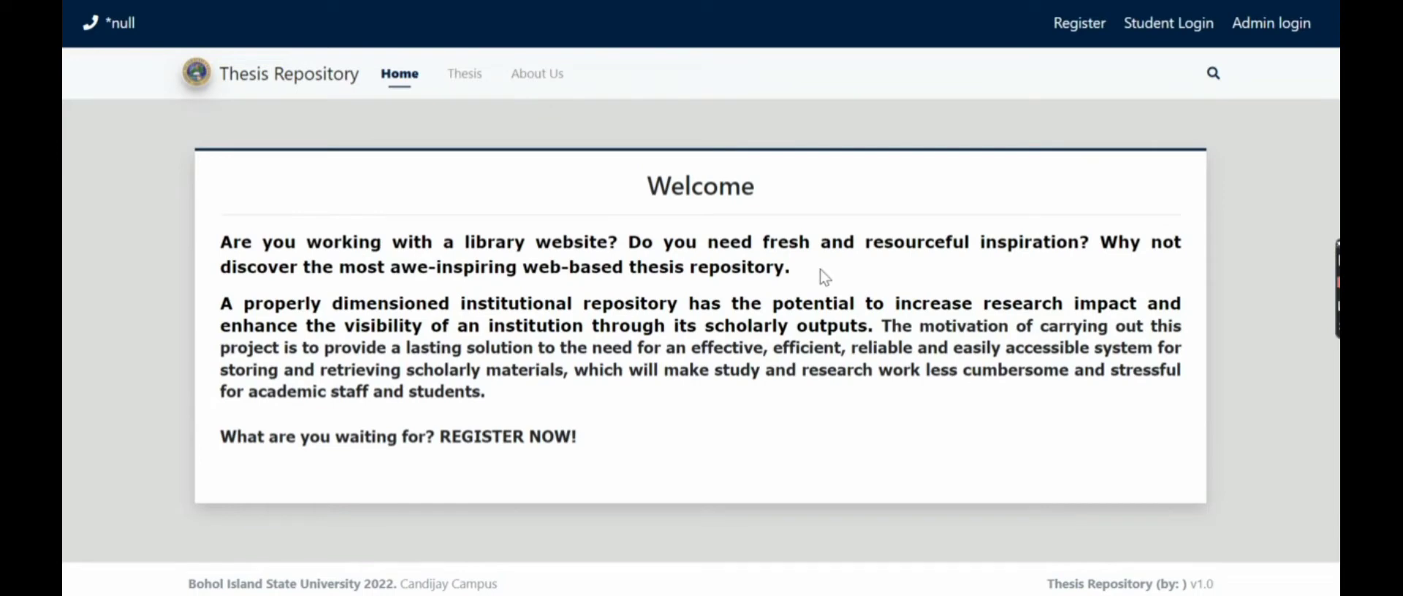
scroll(817, 273, up, 5)
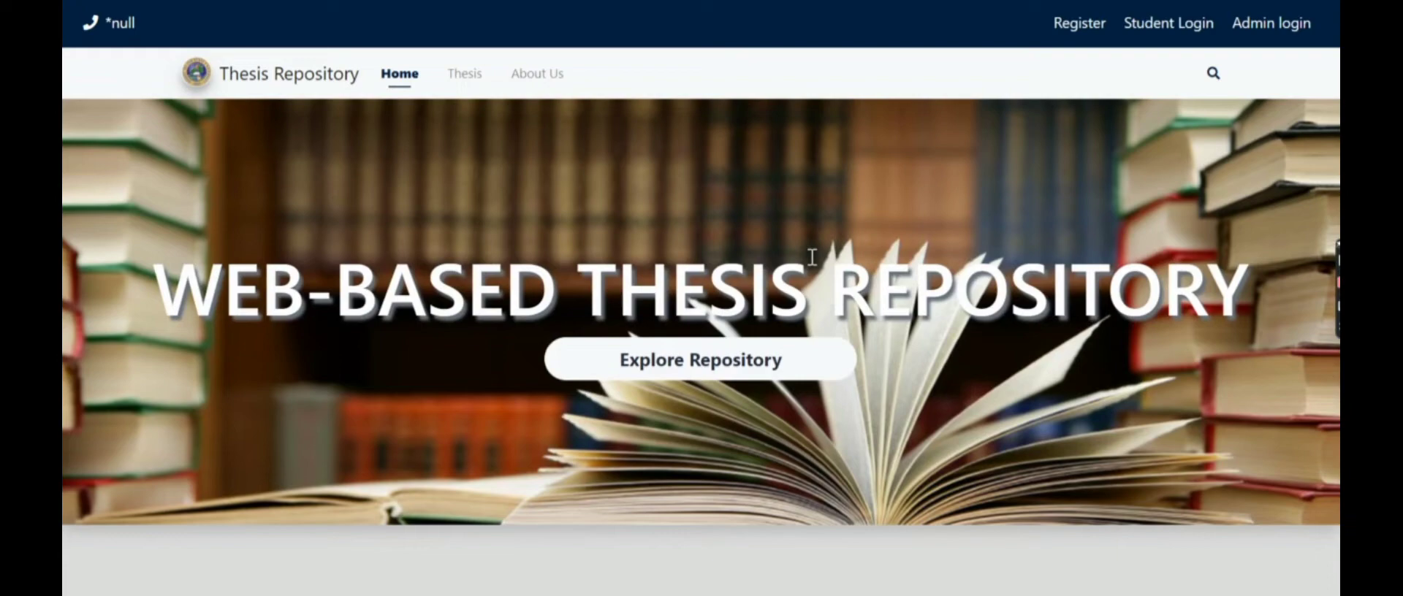
- Sign in on the admin login page with username admin and the admin password
click(1299, 29)
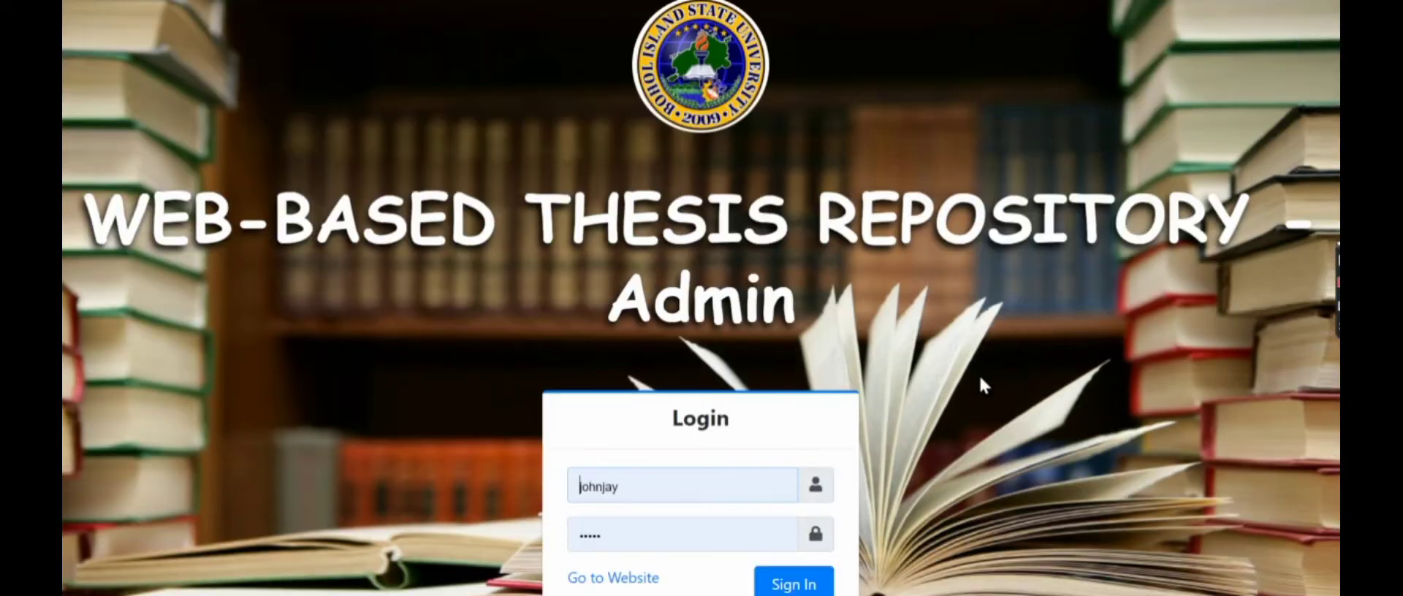
scroll(767, 461, down, 1)
double_click(674, 459)
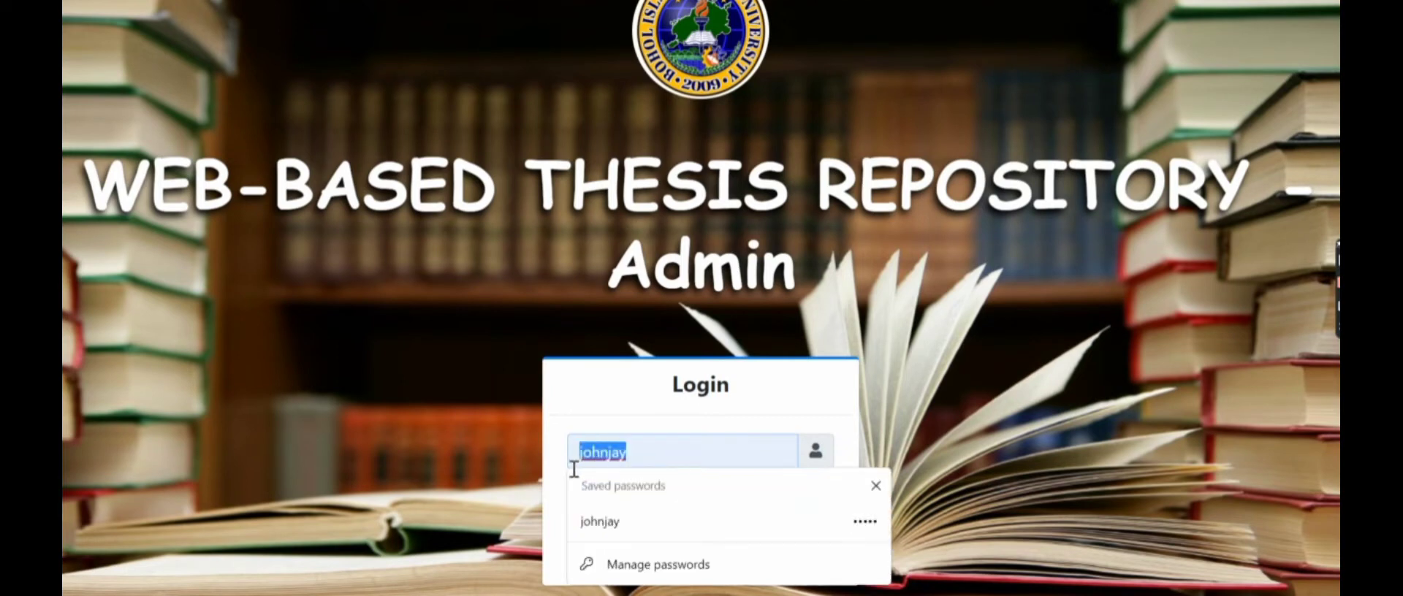
text(adm)
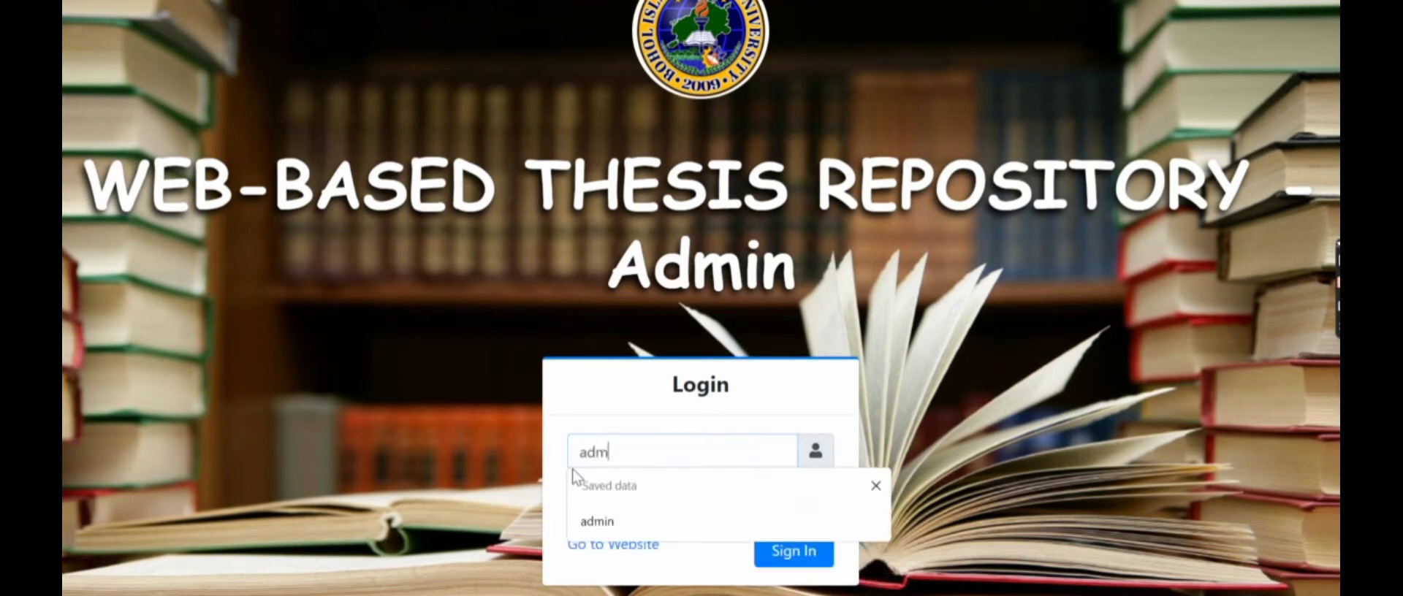
text(in)
double_click(610, 501)
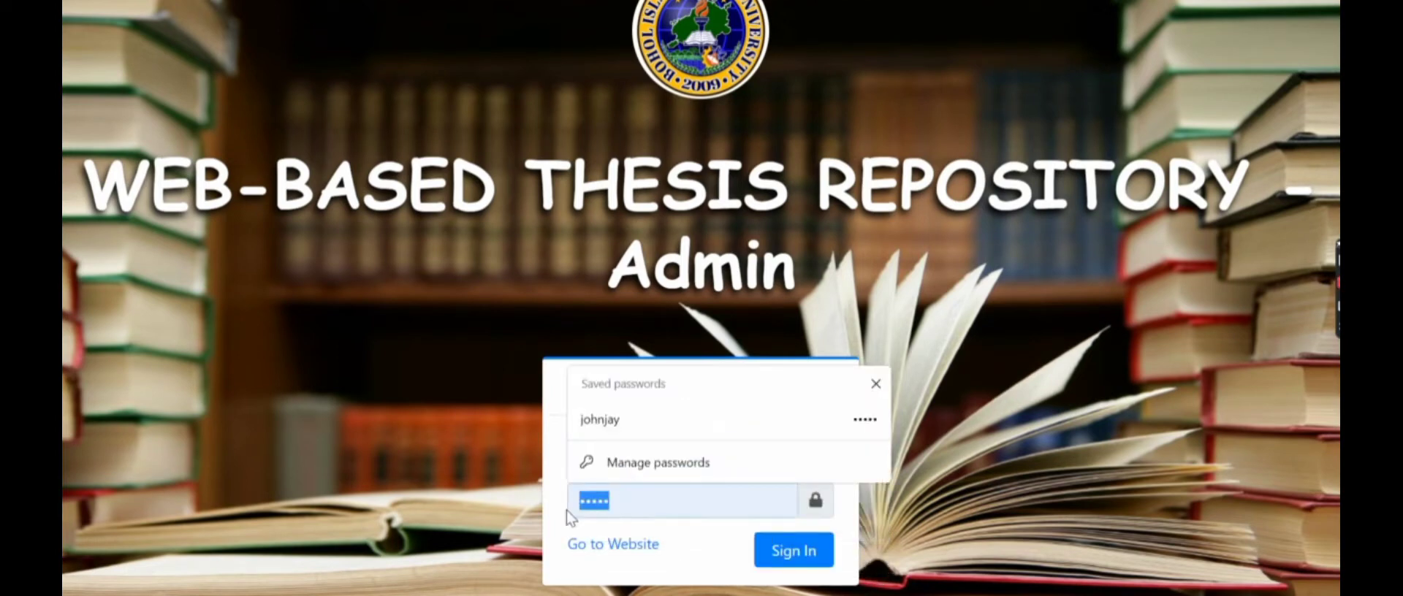
text(admin)
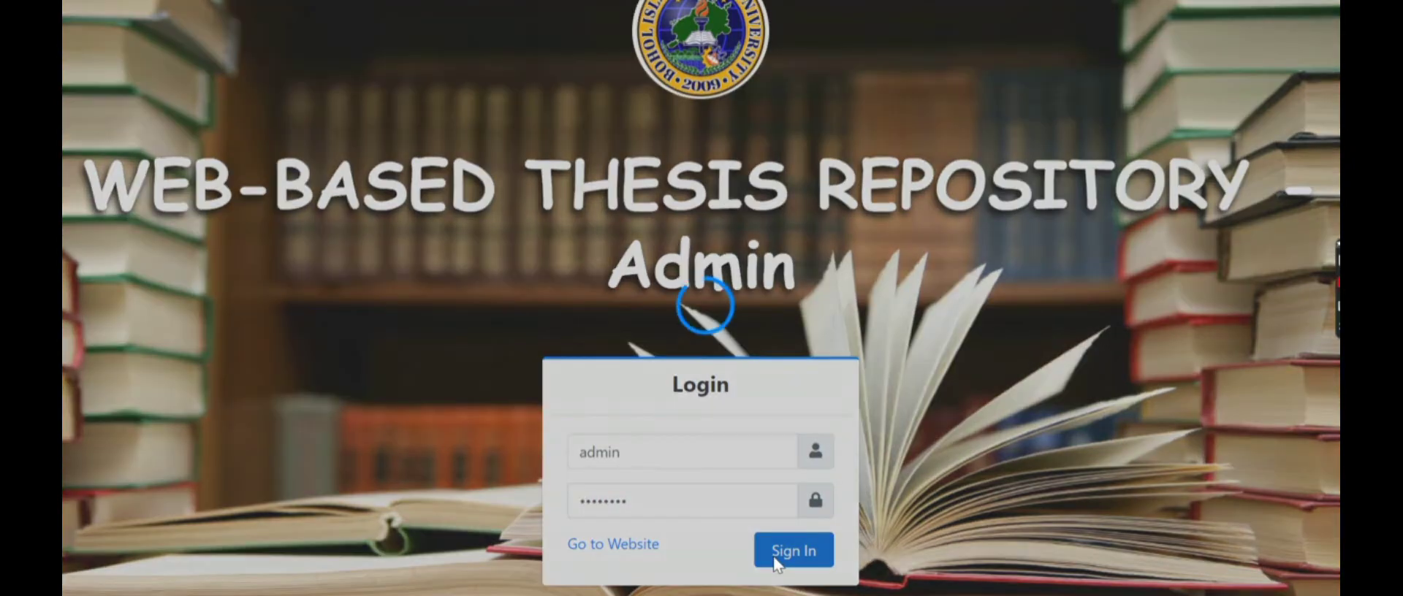
click(776, 563)
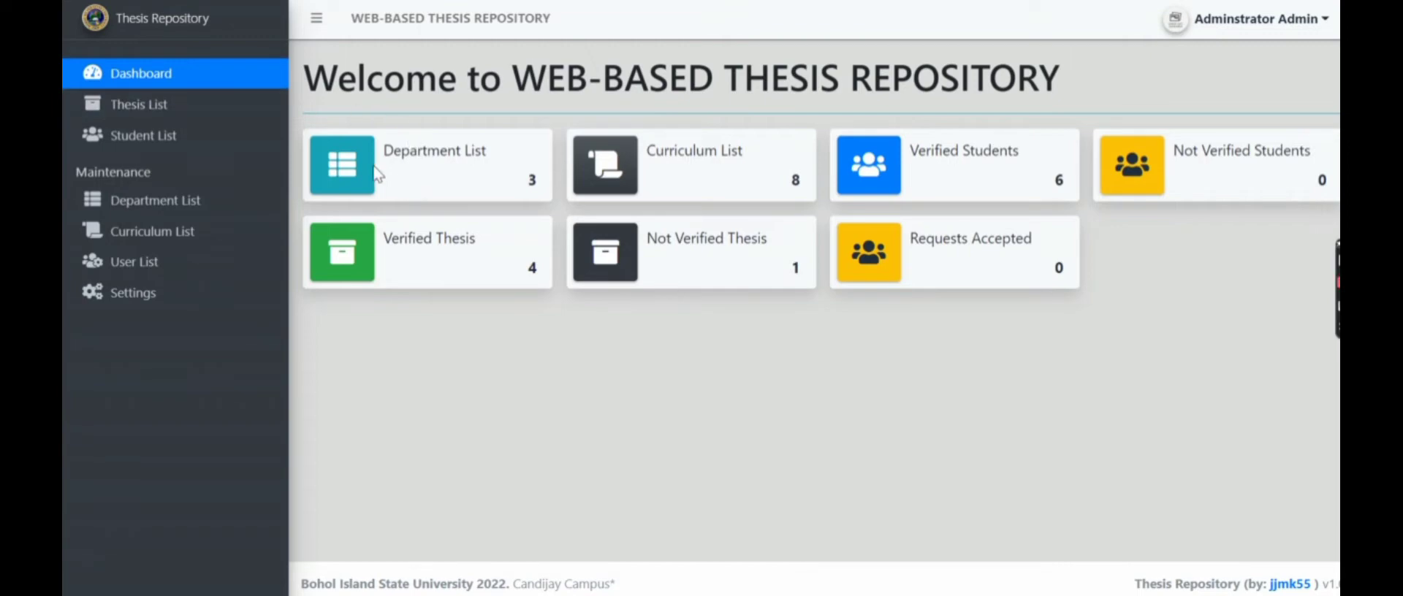
- Review the admin Thesis, Student, Department and Curriculum lists in turn
click(180, 104)
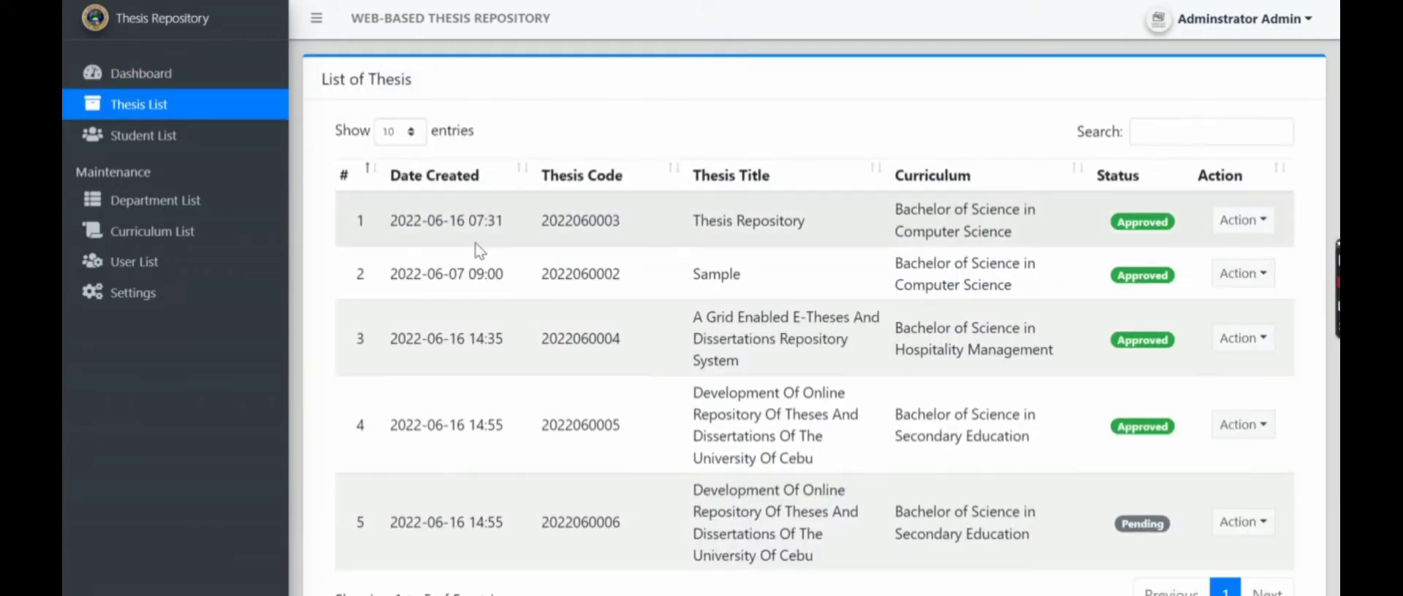
scroll(589, 333, down, 2)
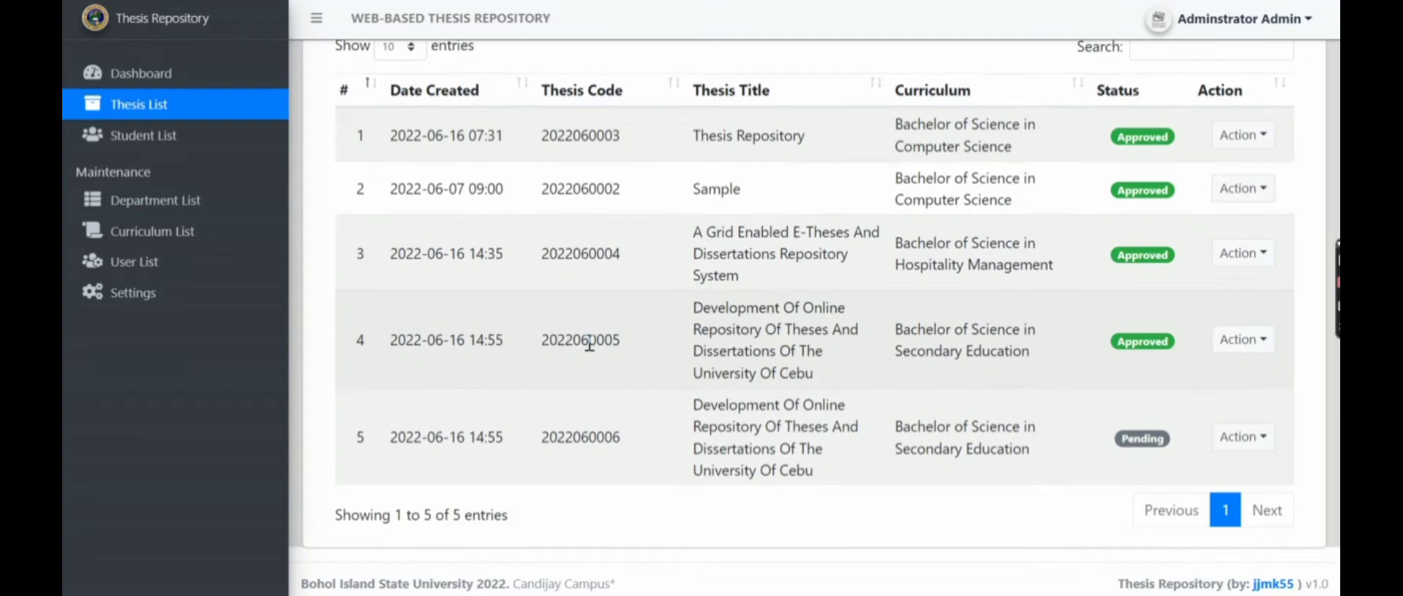
scroll(809, 526, up, 2)
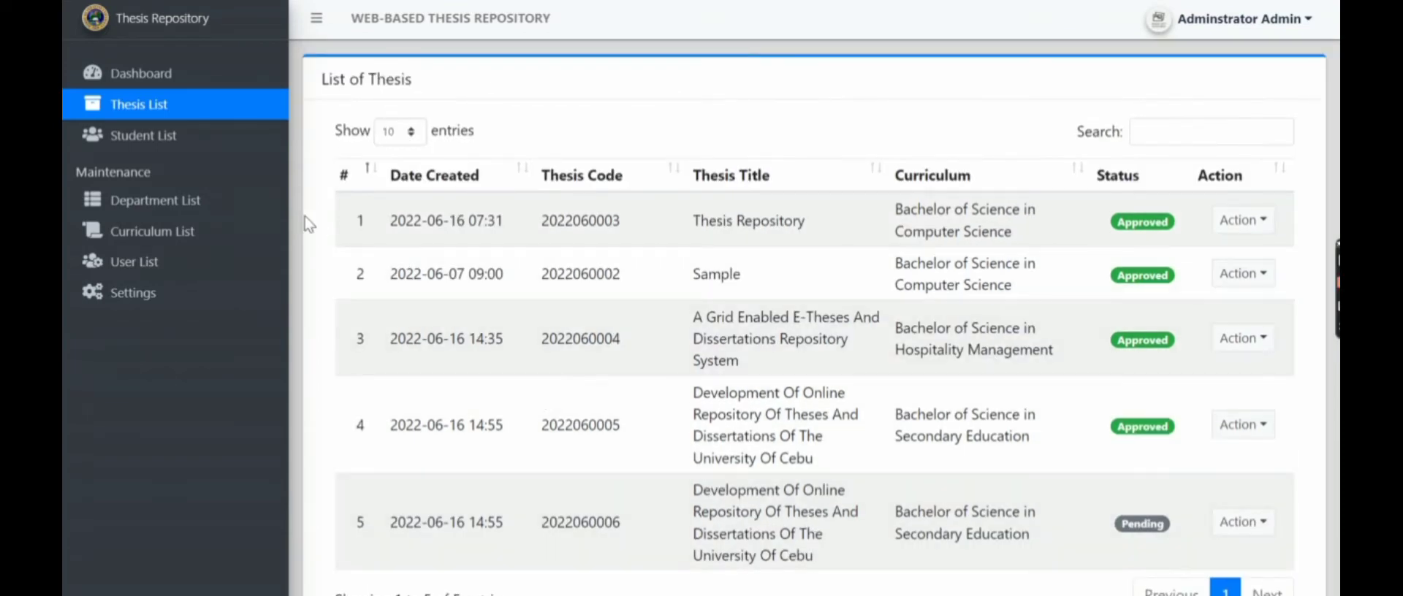
click(222, 139)
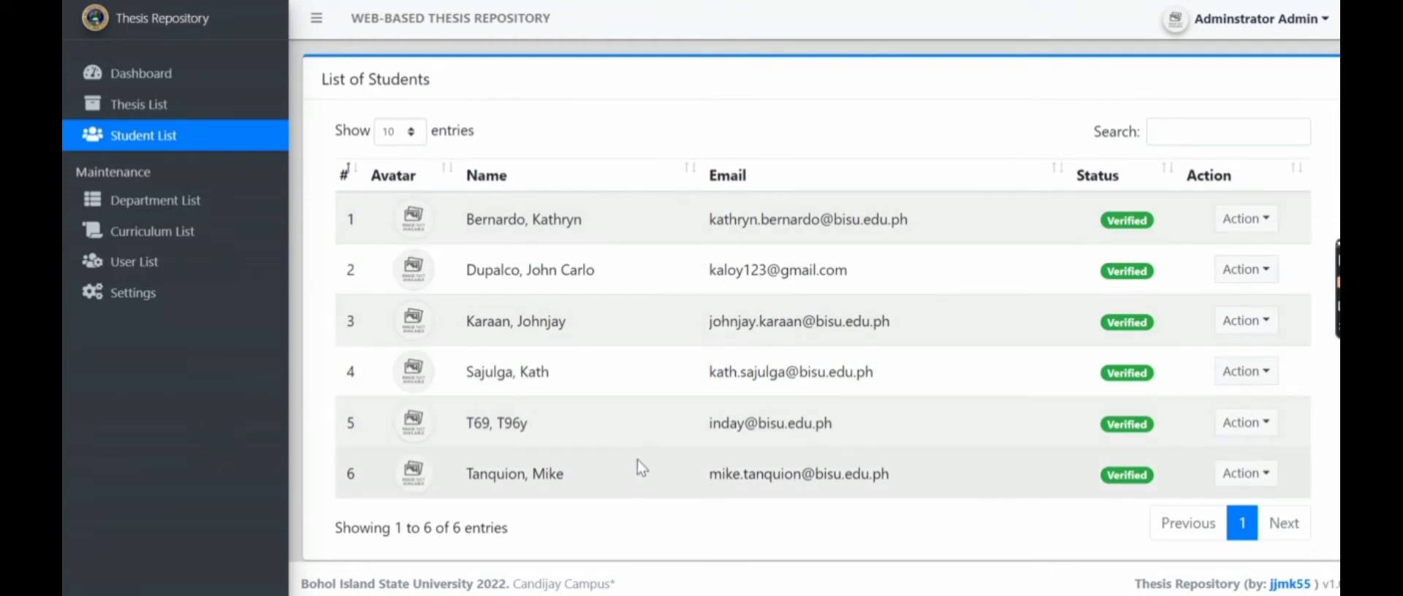
click(227, 212)
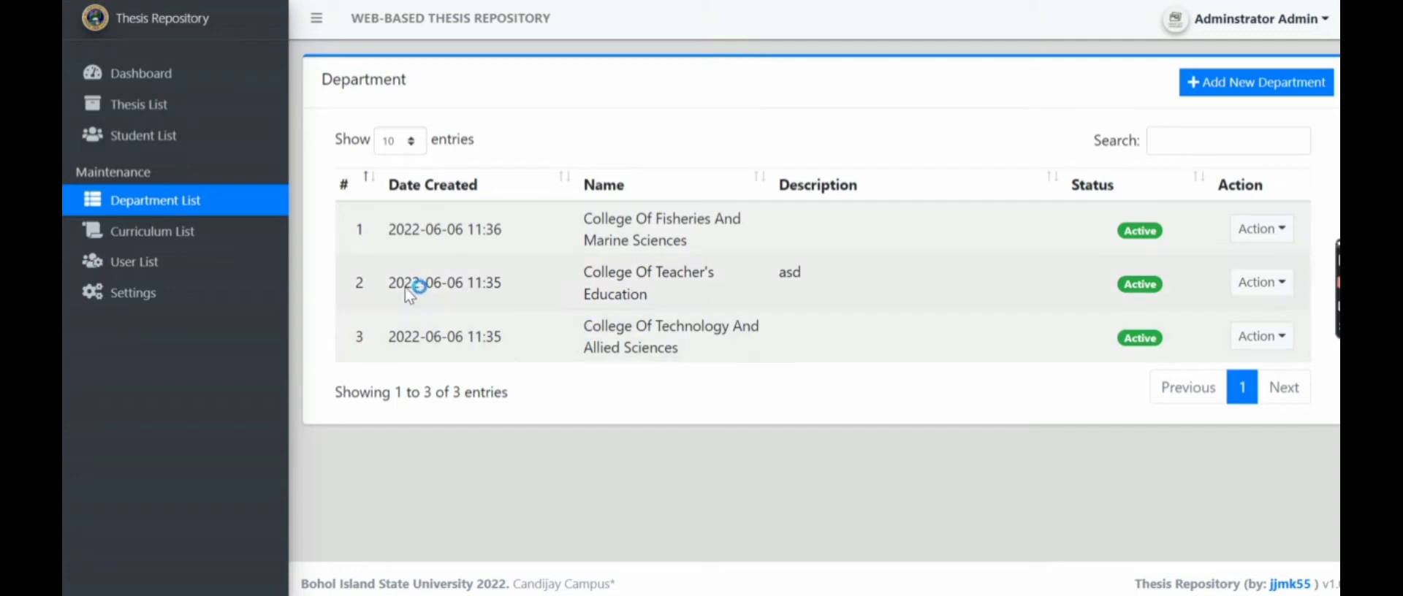
click(228, 248)
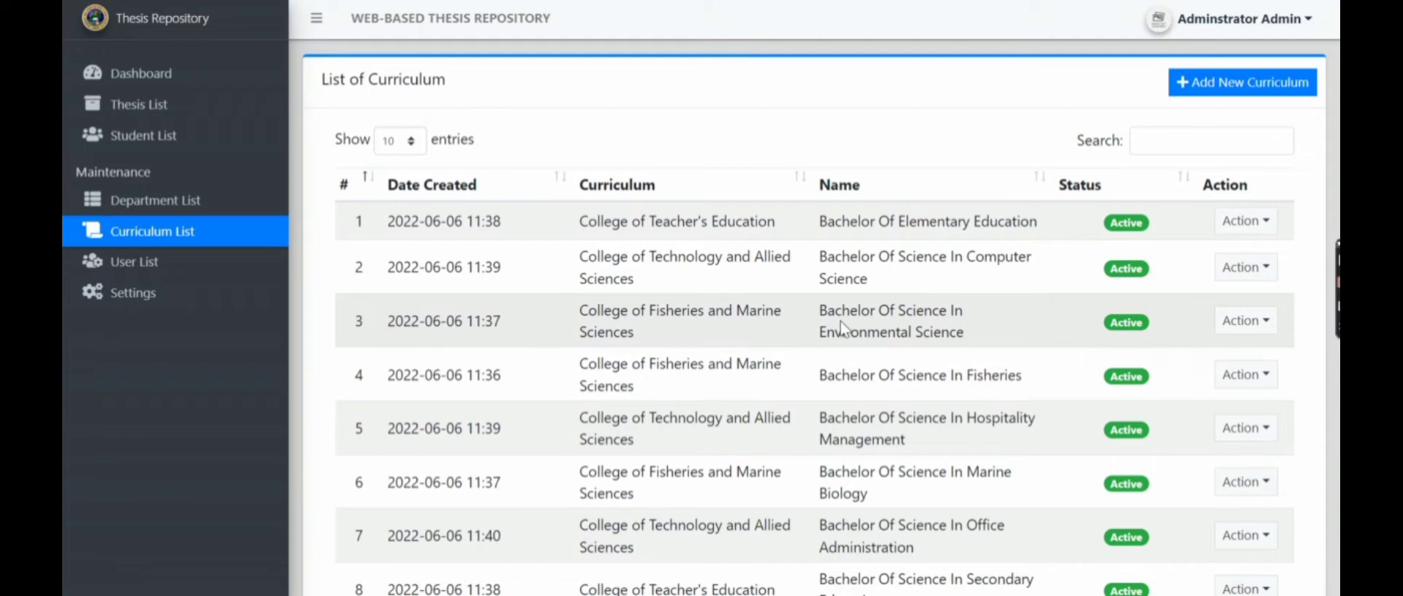
scroll(844, 329, down, 2)
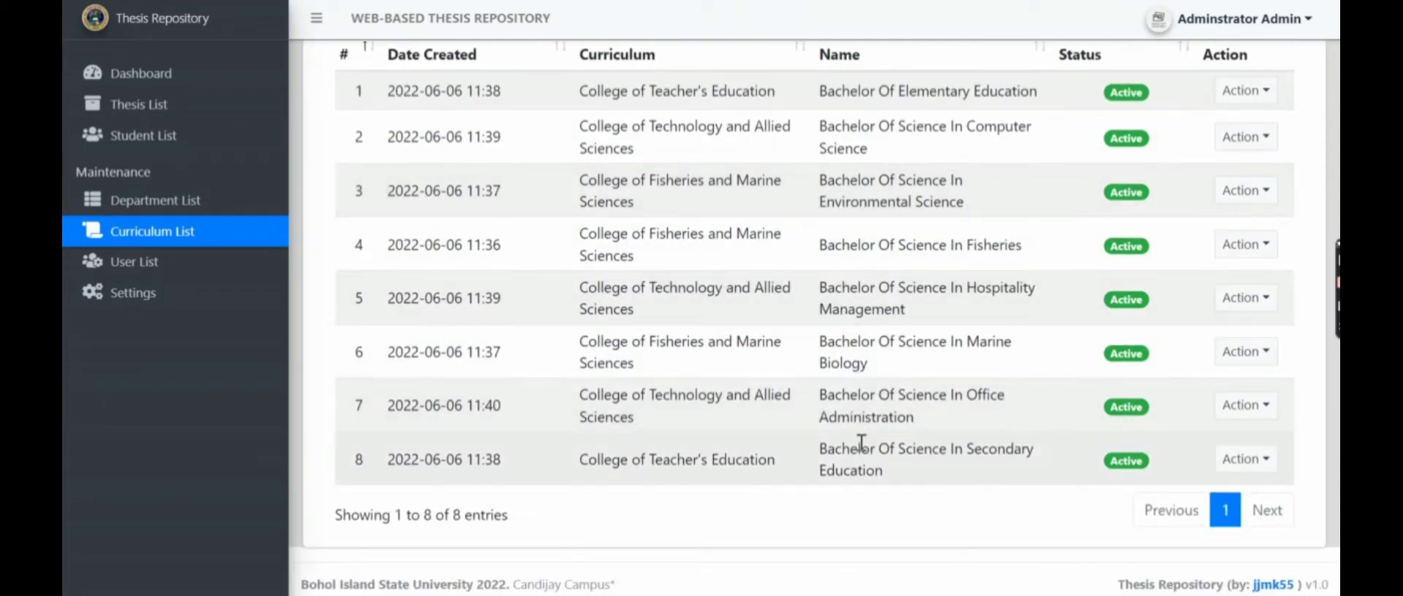
scroll(863, 365, up, 2)
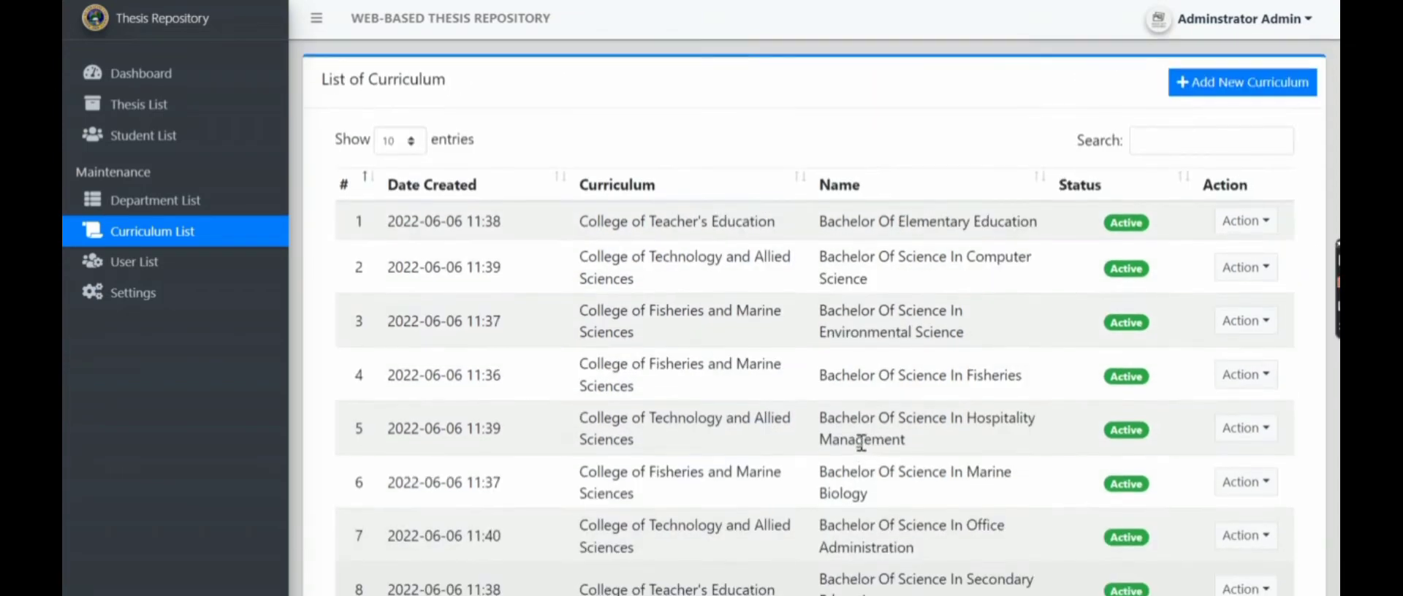
- Open the Bachelor Of Elementary Education curriculum for editing and cancel without changes
click(1245, 222)
click(1238, 303)
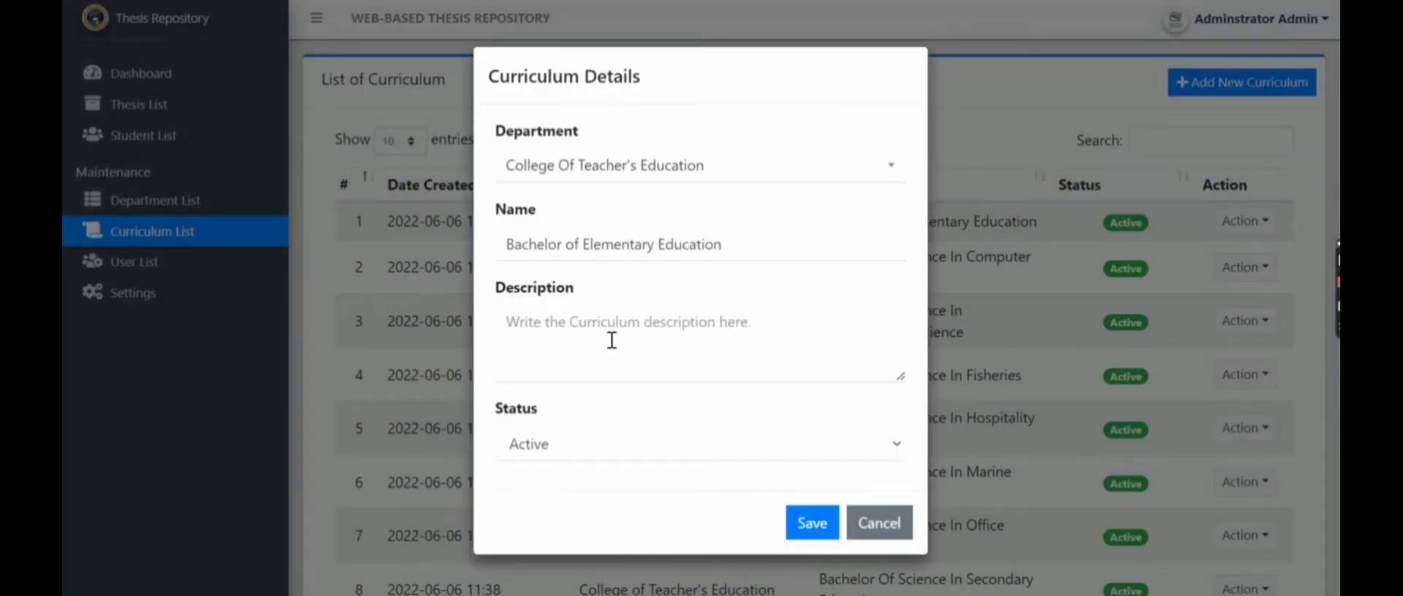
click(870, 536)
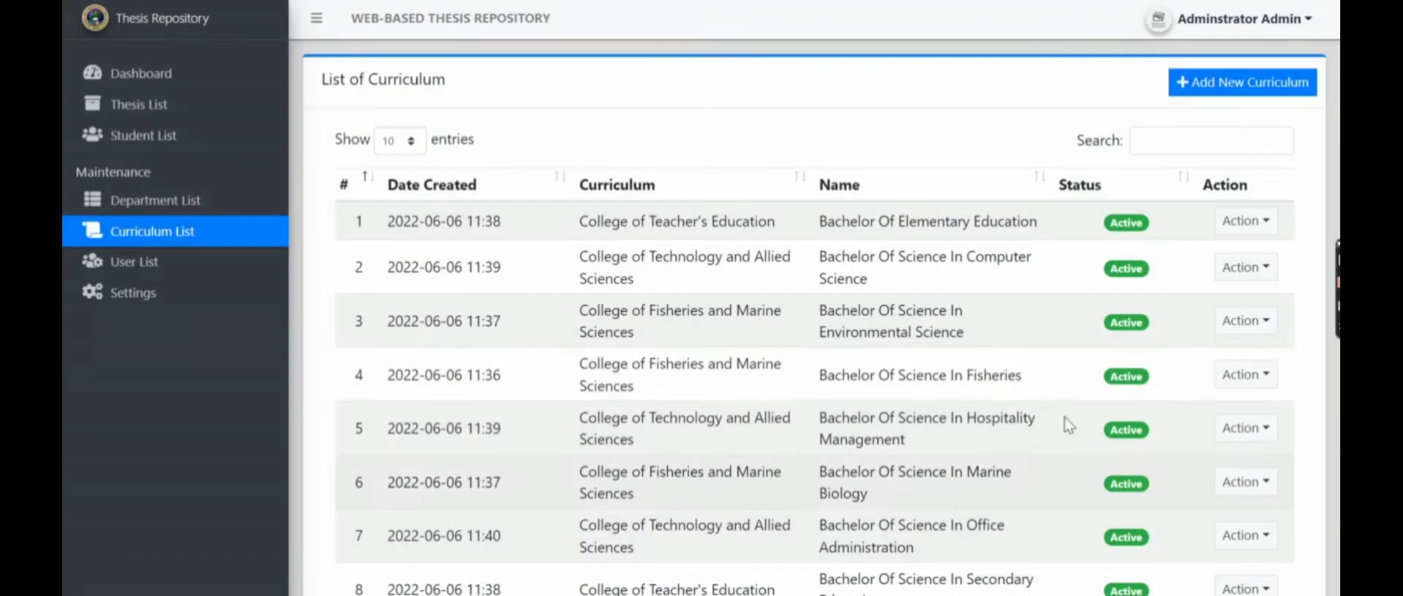
- Permanently delete the Bachelor Of Science In Environmental Science curriculum
click(1246, 321)
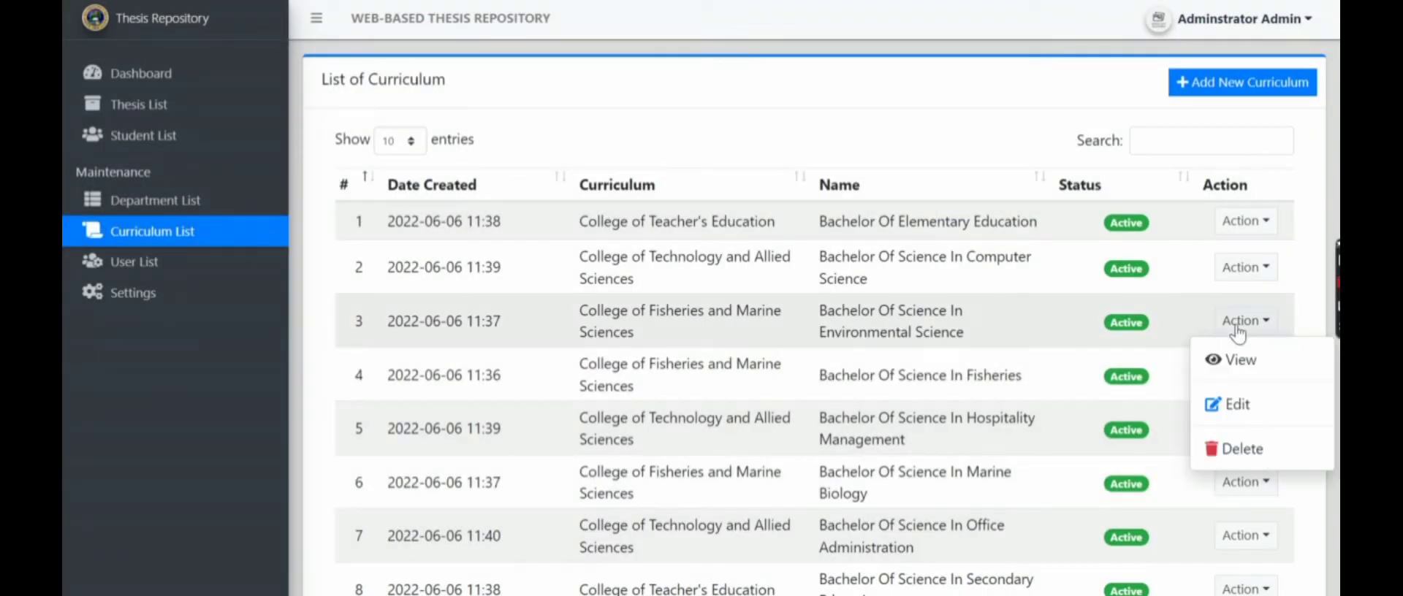
click(1243, 450)
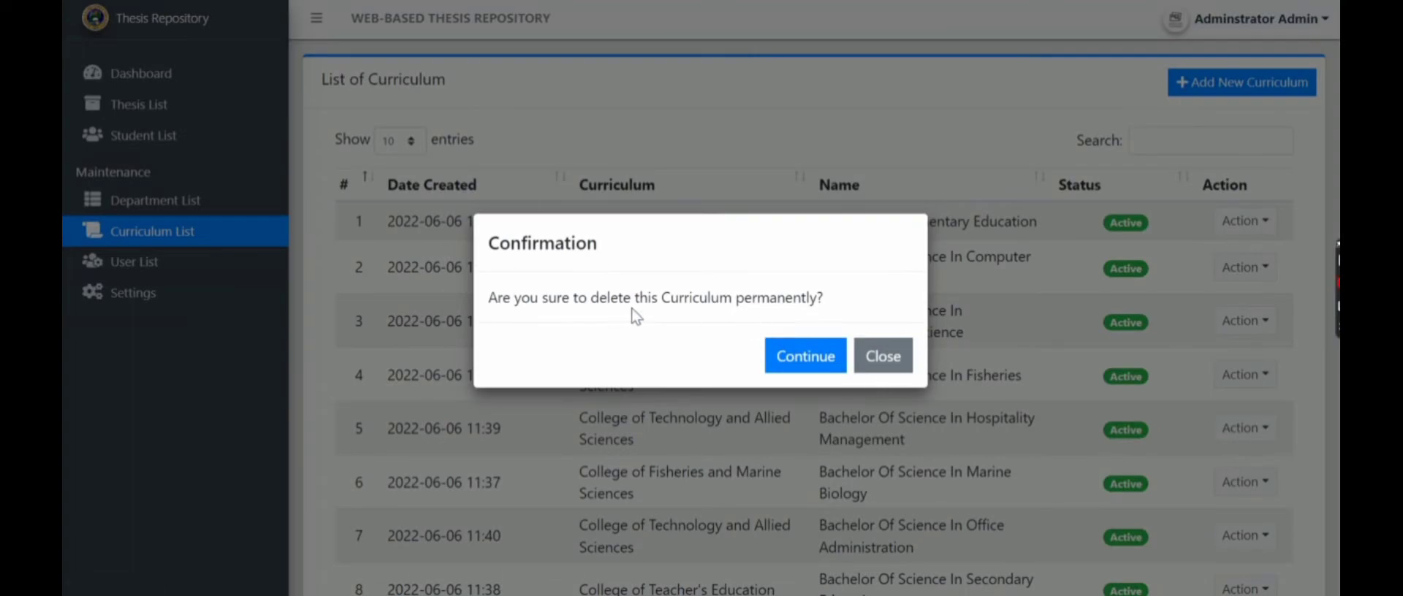
click(797, 356)
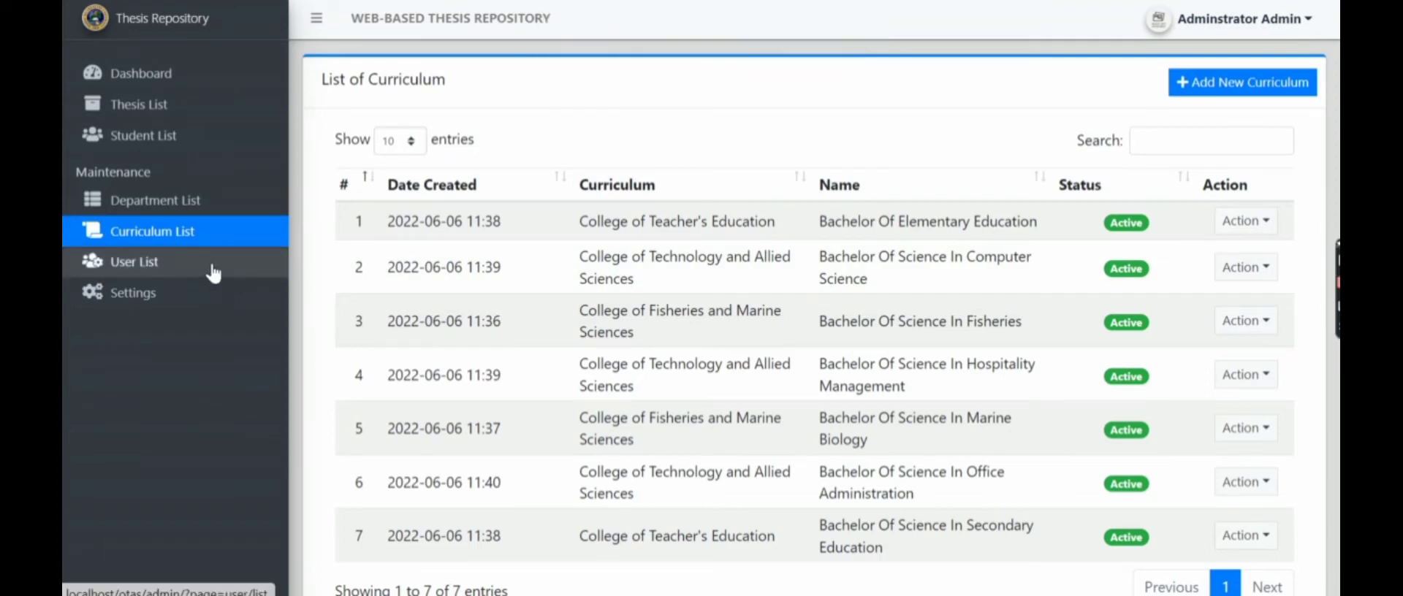
- Save a new active curriculum 'Bachelor of Environmental Science' under College Of Fisheries And Marine Sciences
scroll(1019, 314, down, 1)
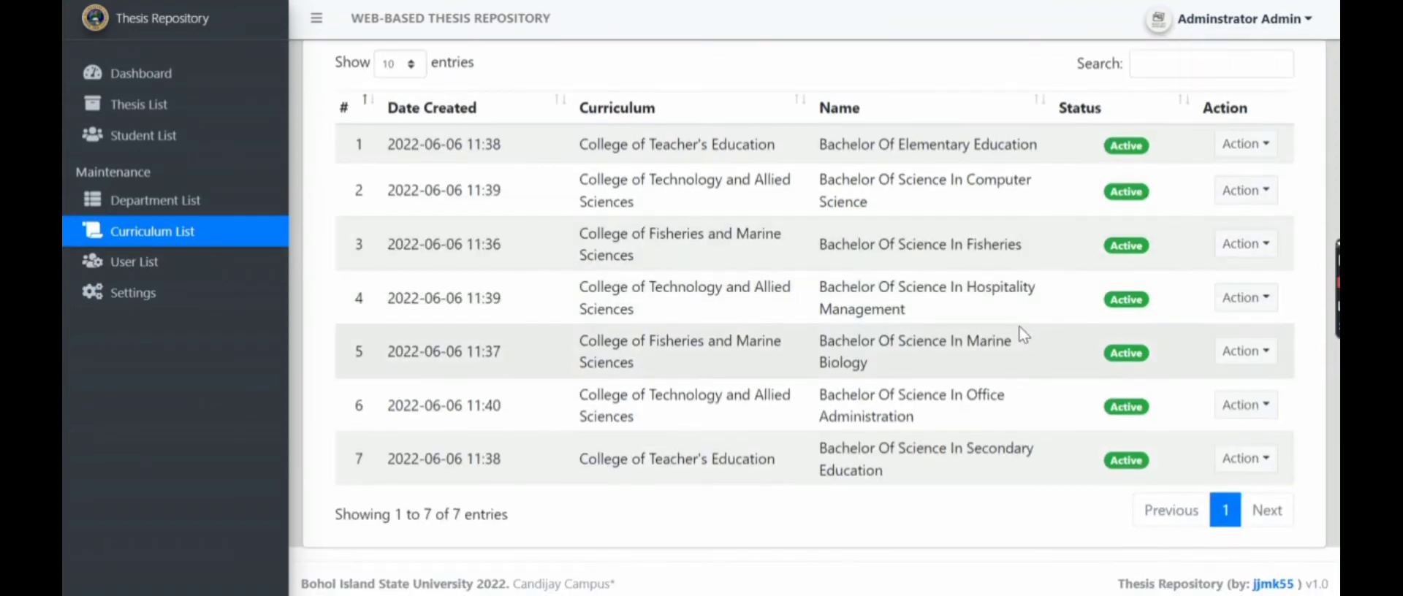
scroll(1021, 336, up, 1)
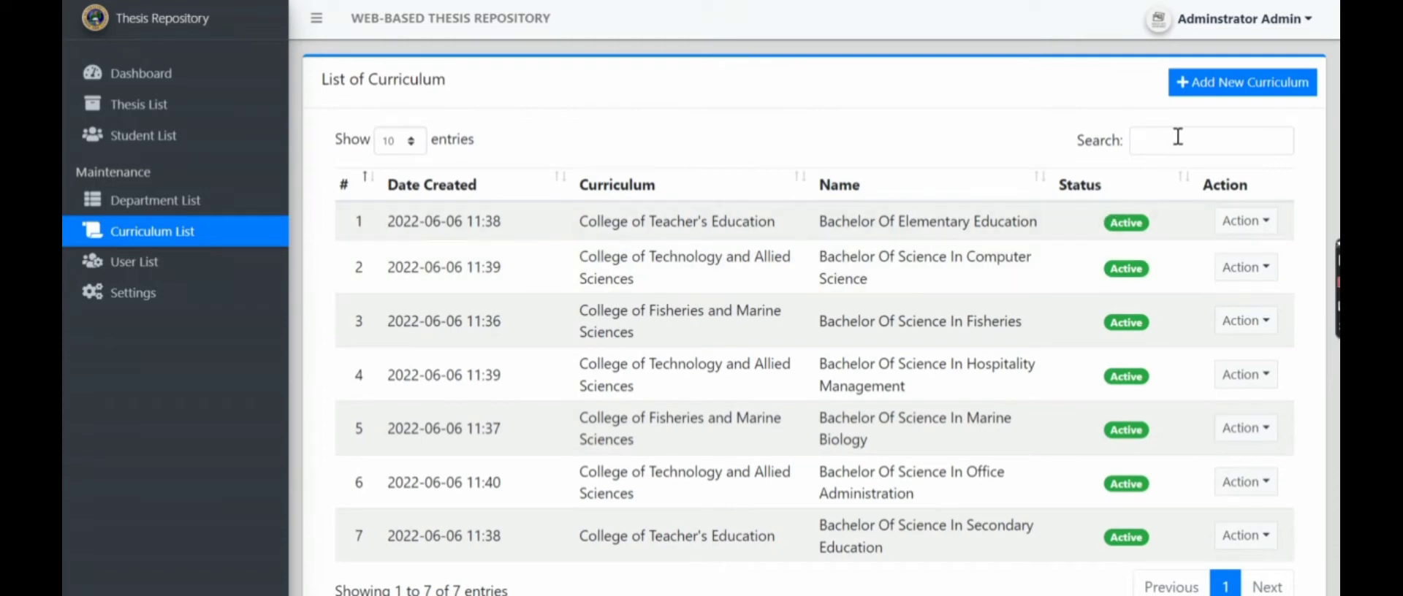
click(1230, 89)
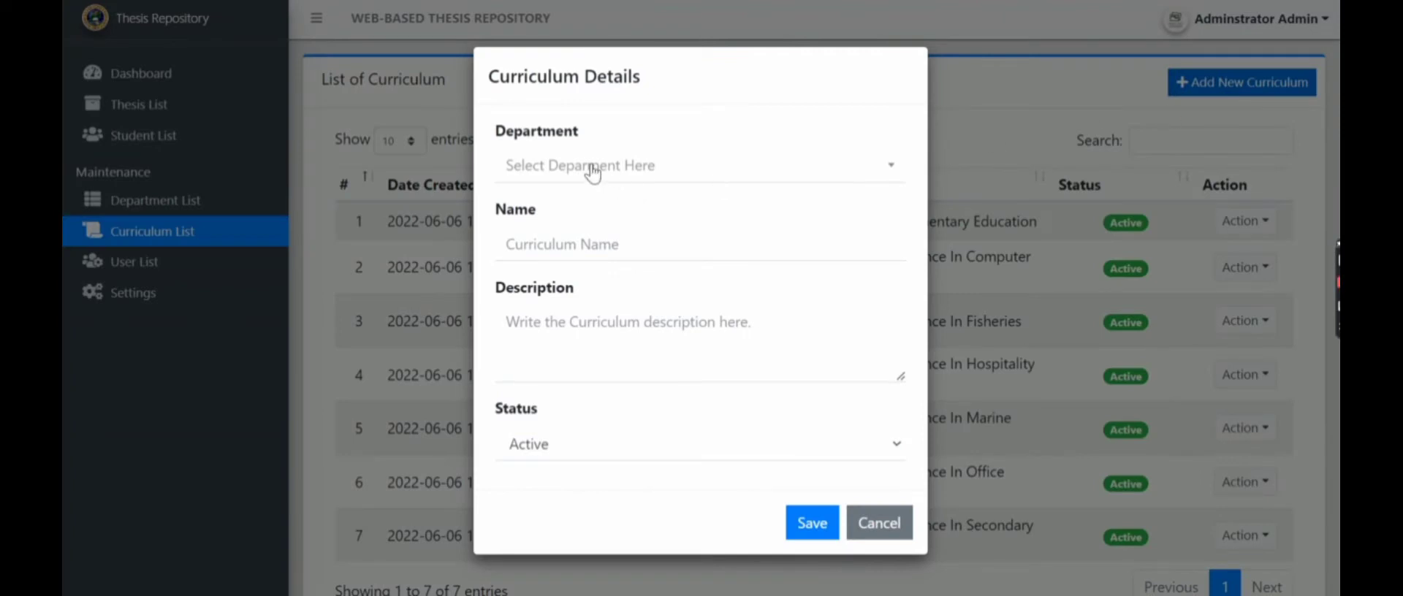
click(592, 174)
click(574, 237)
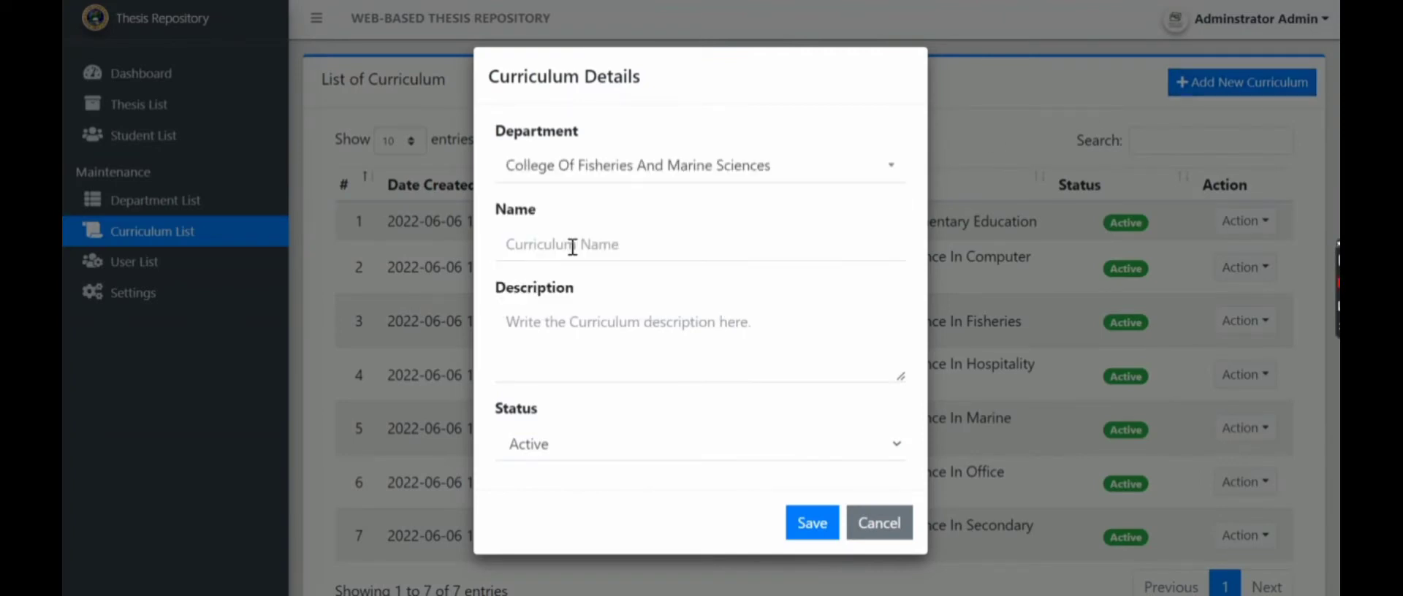
click(573, 247)
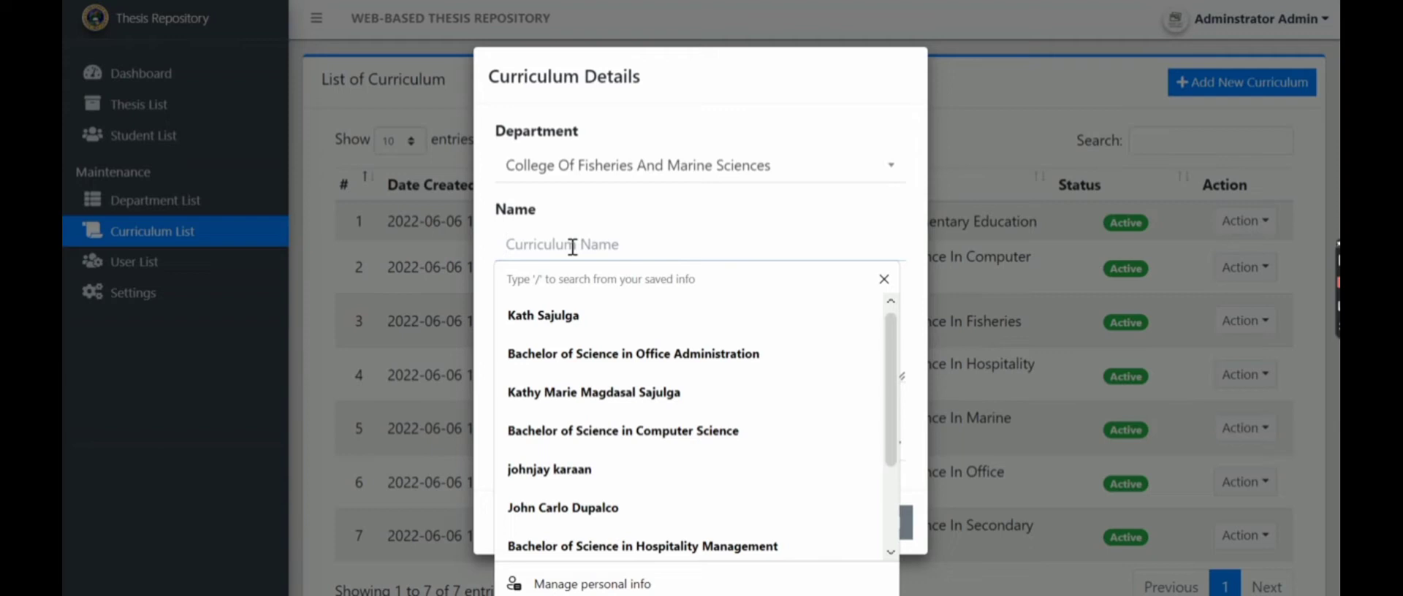
text(Ba)
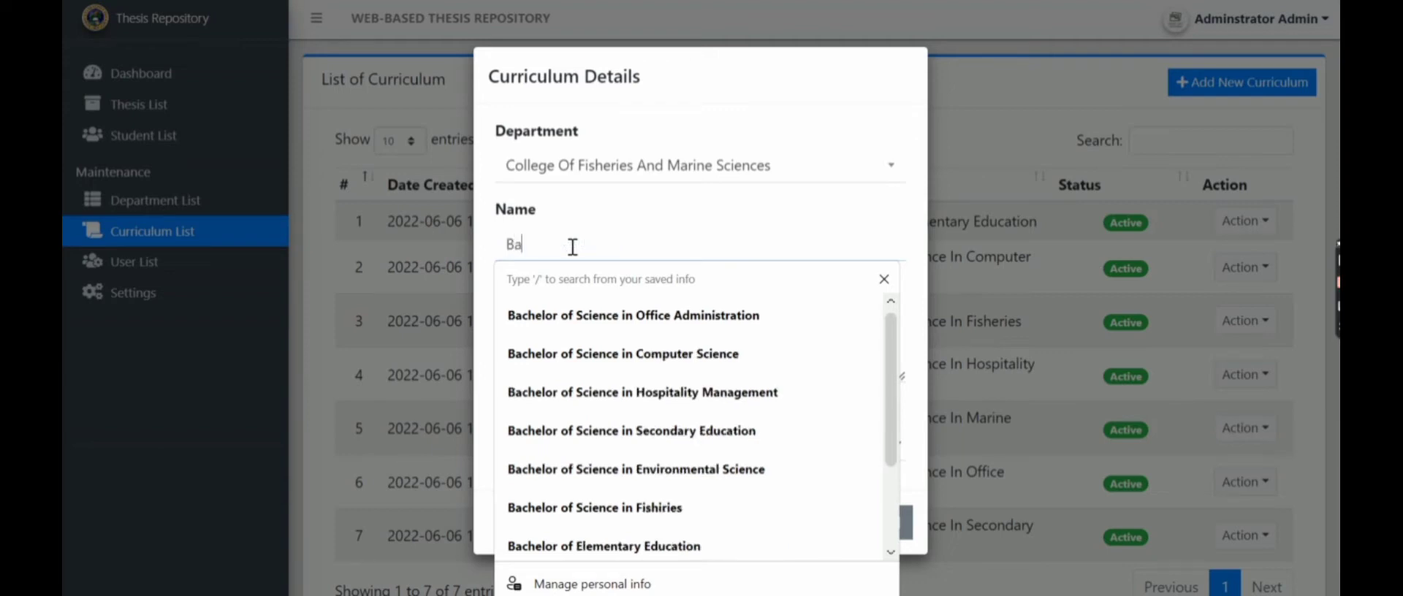
text(chelor of Envir)
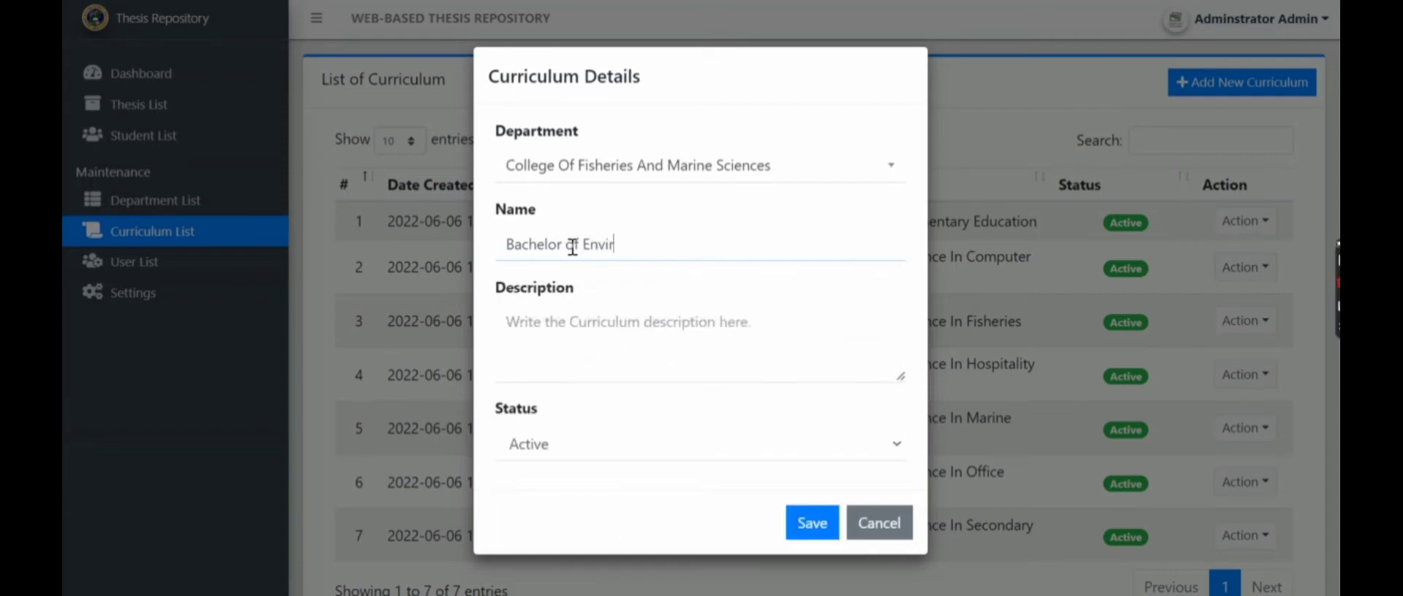
text(onmental Sci)
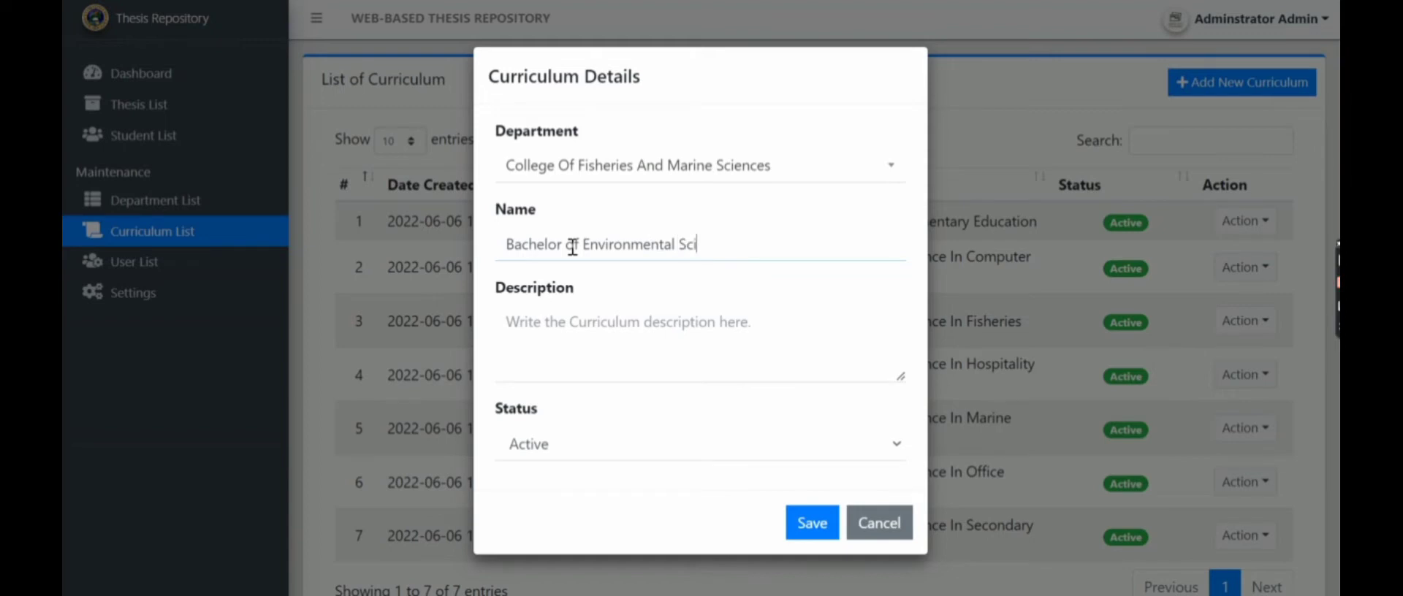
text(ence)
click(811, 526)
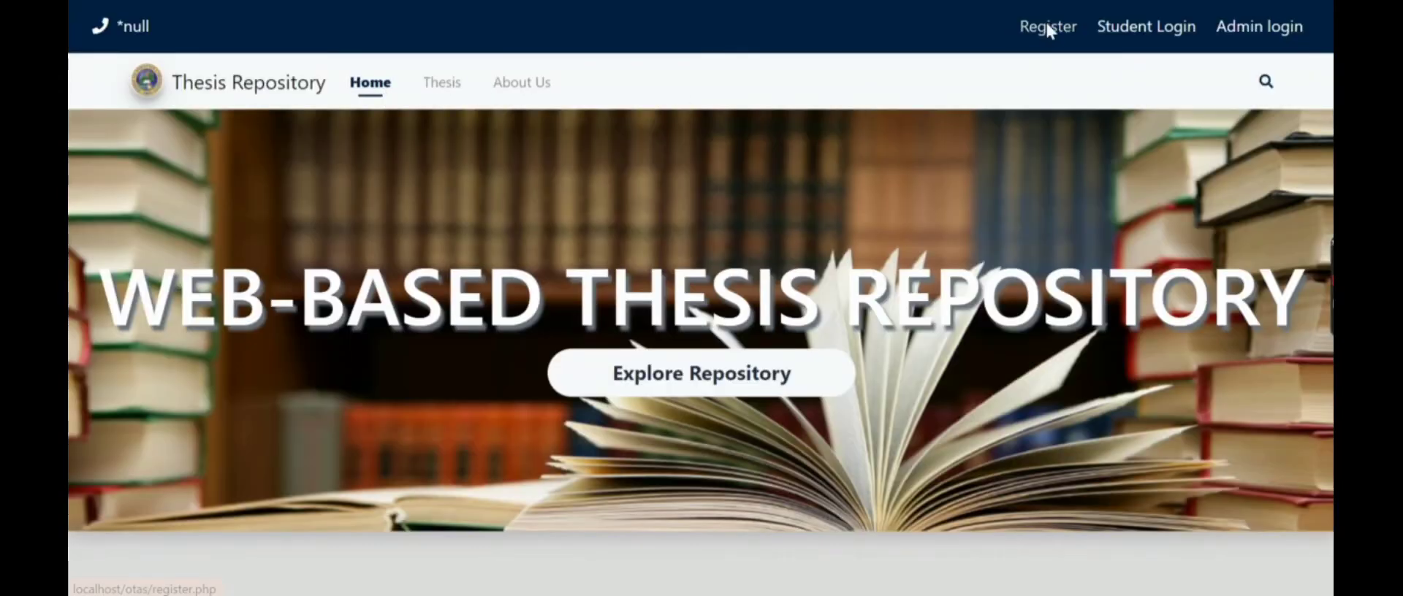
- Fill in the student's first and last name, Female, College Of Teacher's Education, and BS Secondary Education
click(1047, 29)
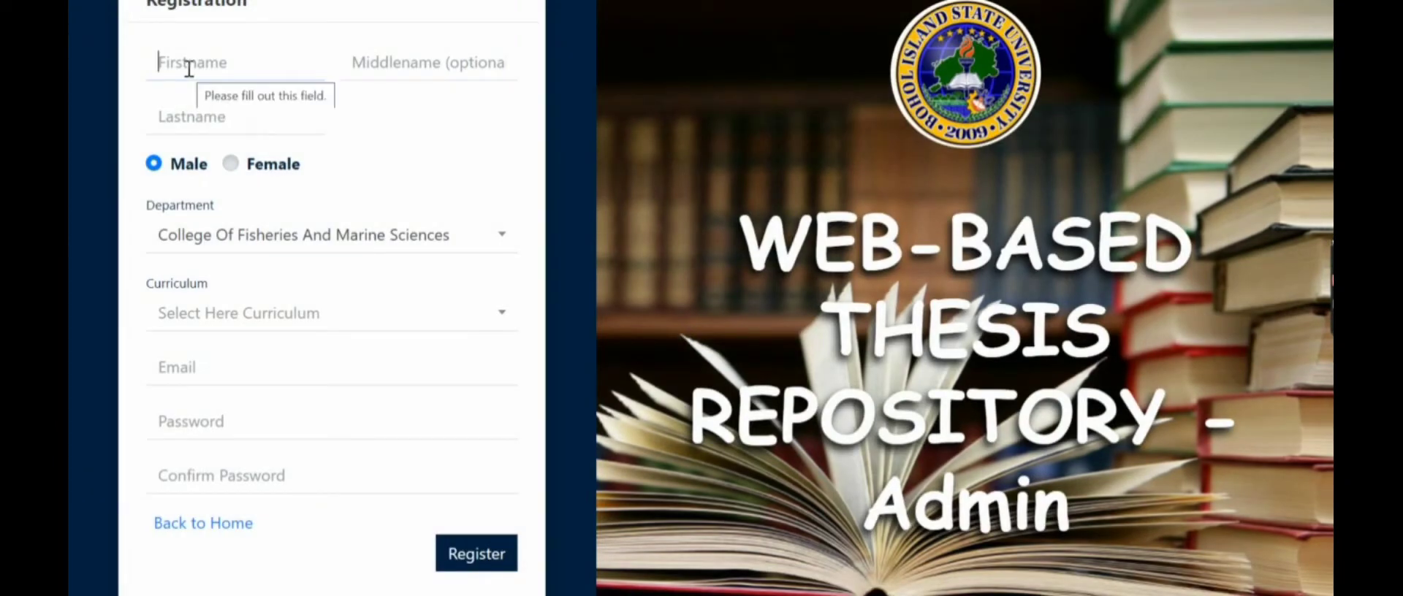
text(Kathryn)
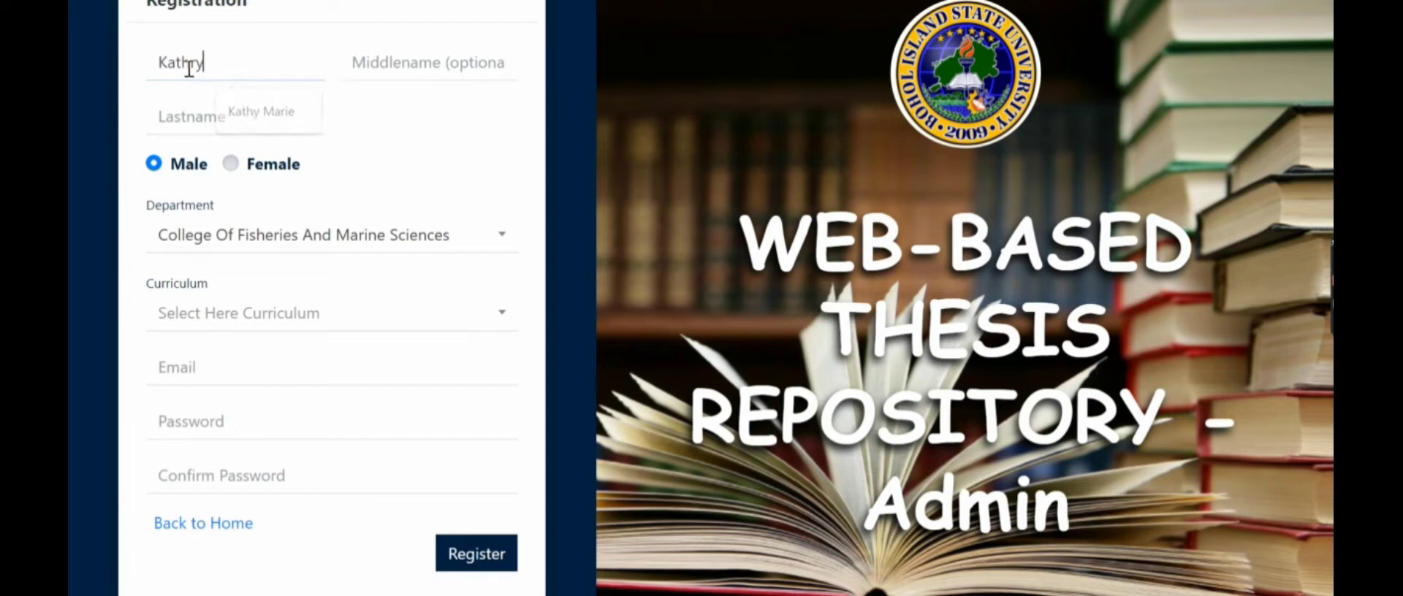
click(194, 125)
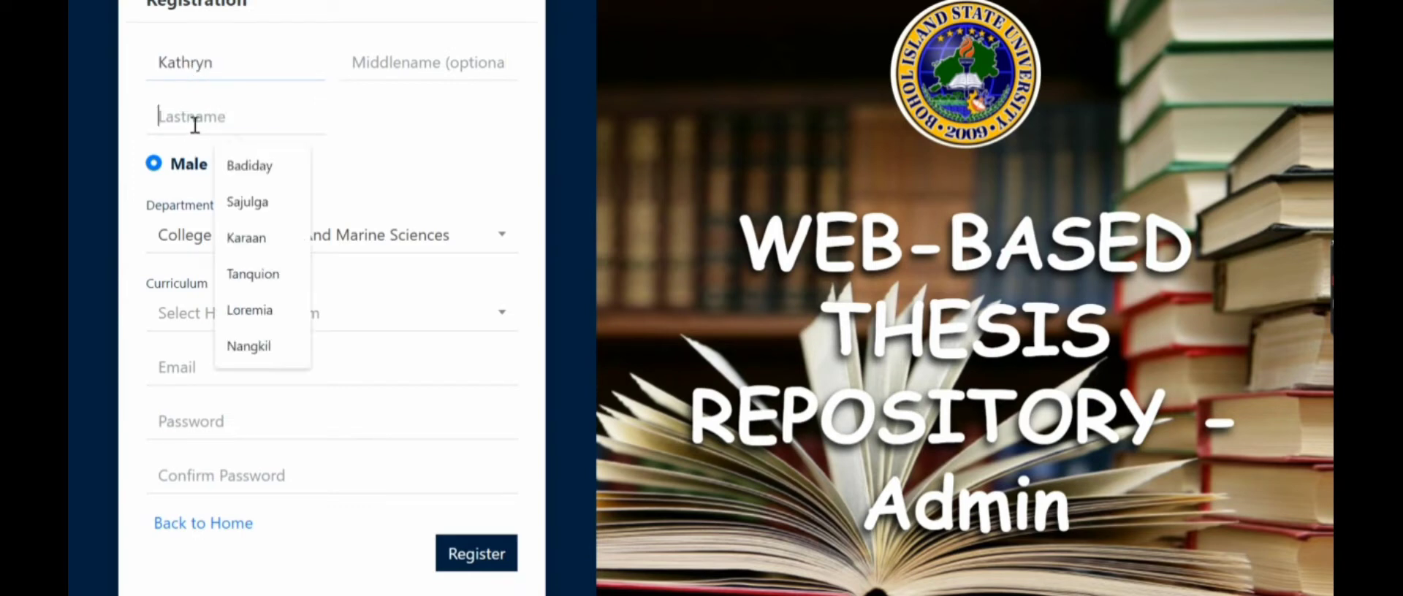
text(Bernardo)
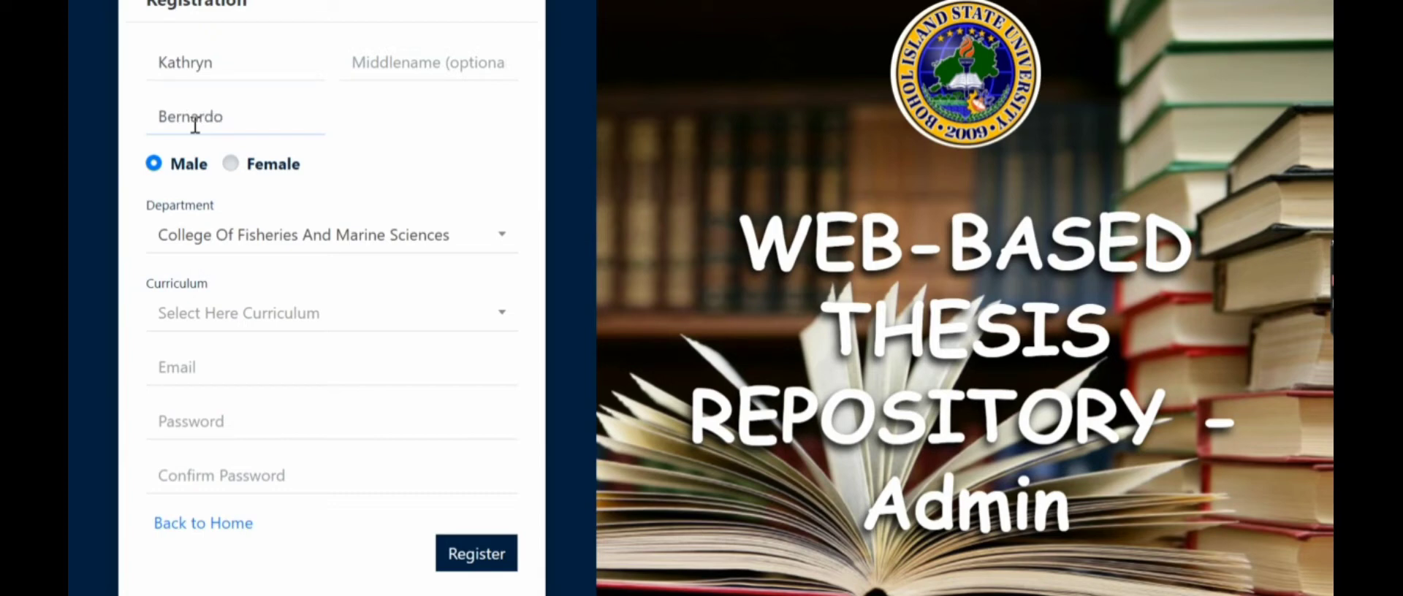
click(233, 164)
click(267, 247)
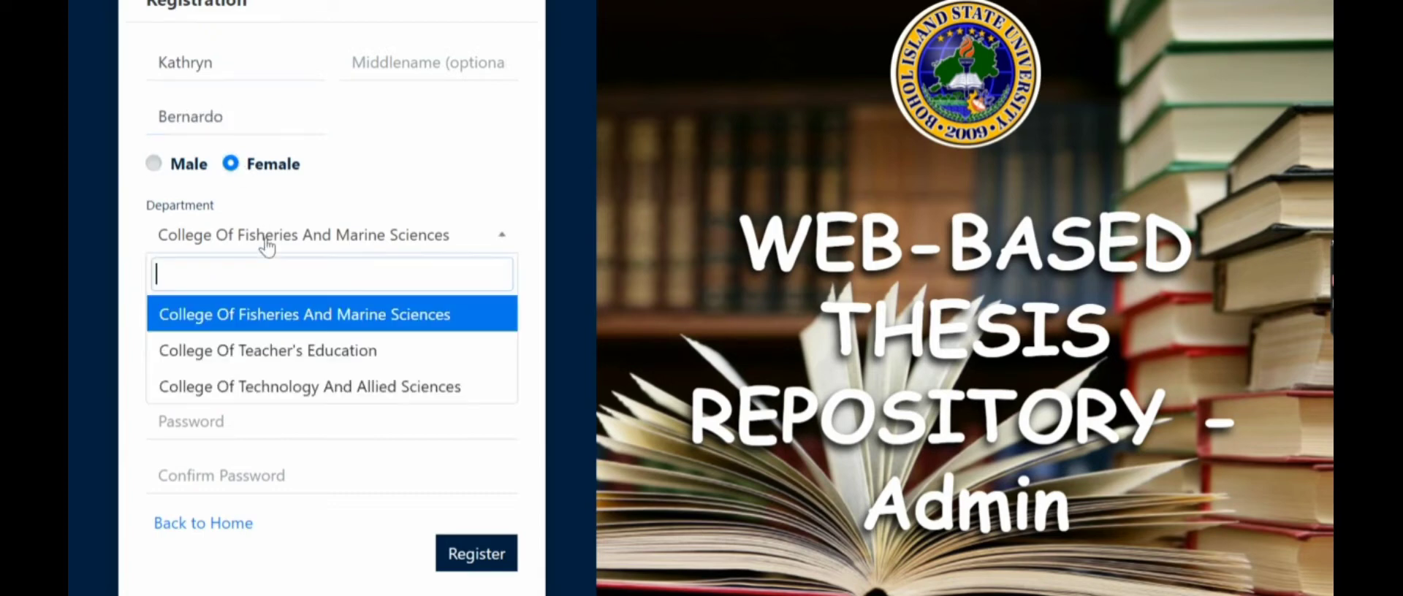
click(267, 337)
click(266, 336)
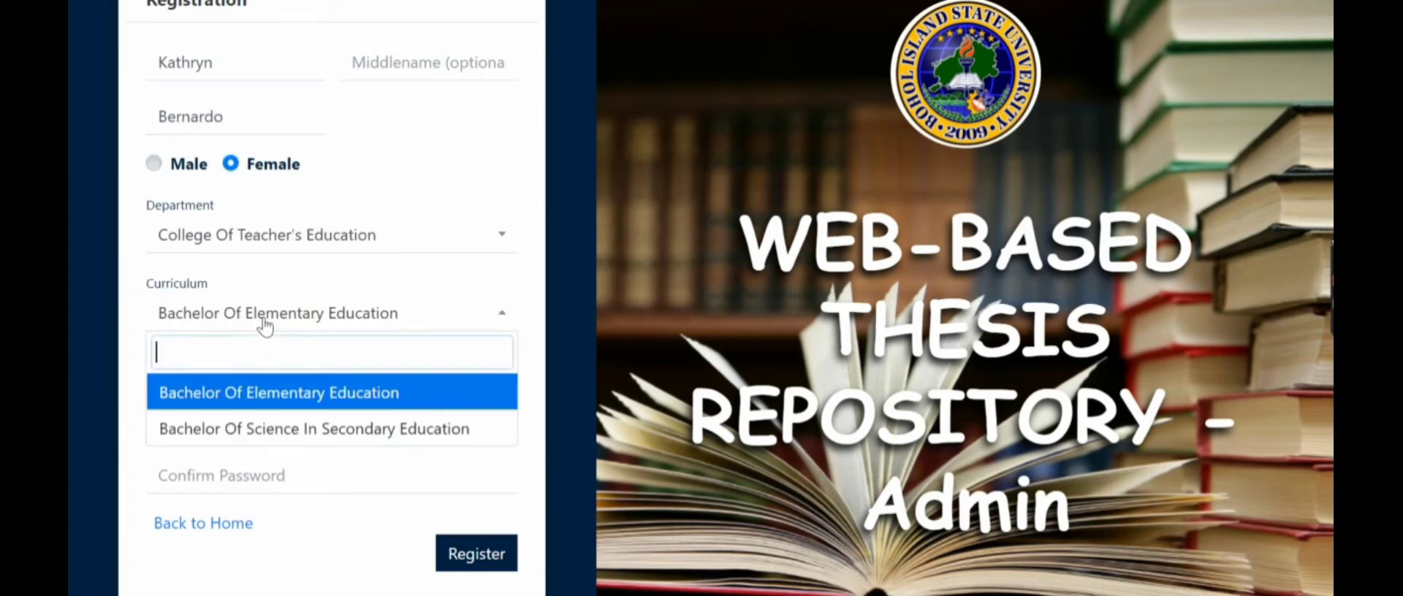
click(263, 428)
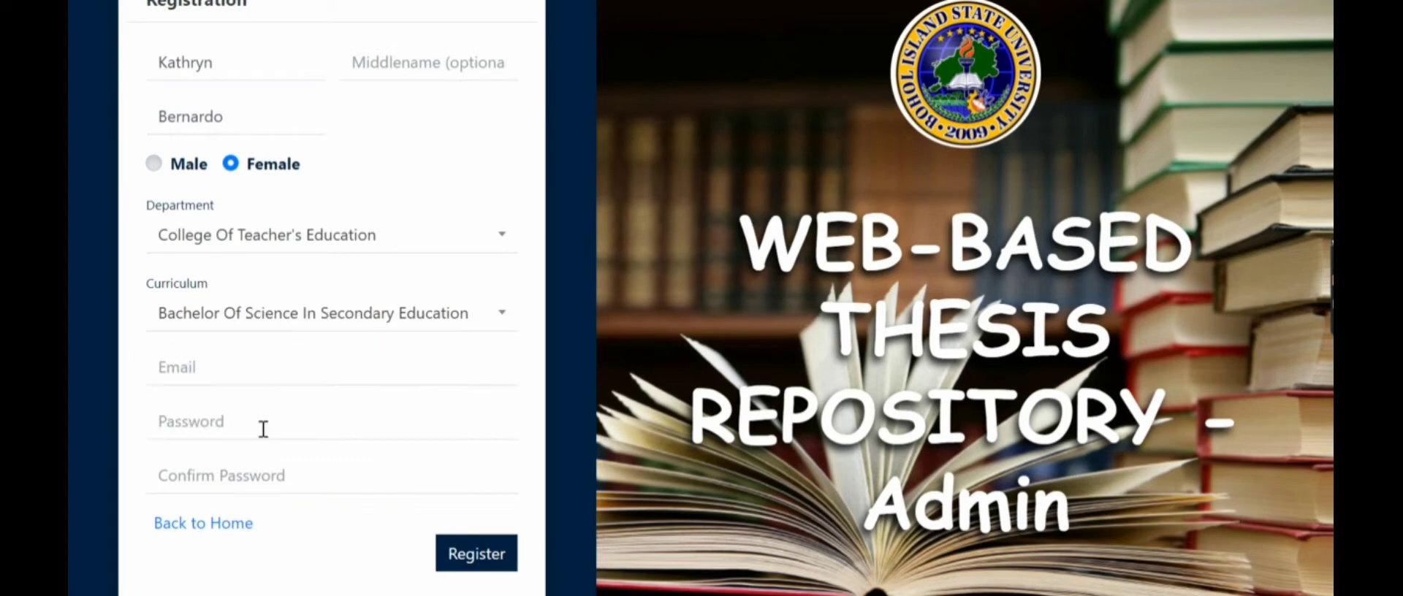
- Enter the student's e-mail and a matching password, then submit the registration
click(255, 380)
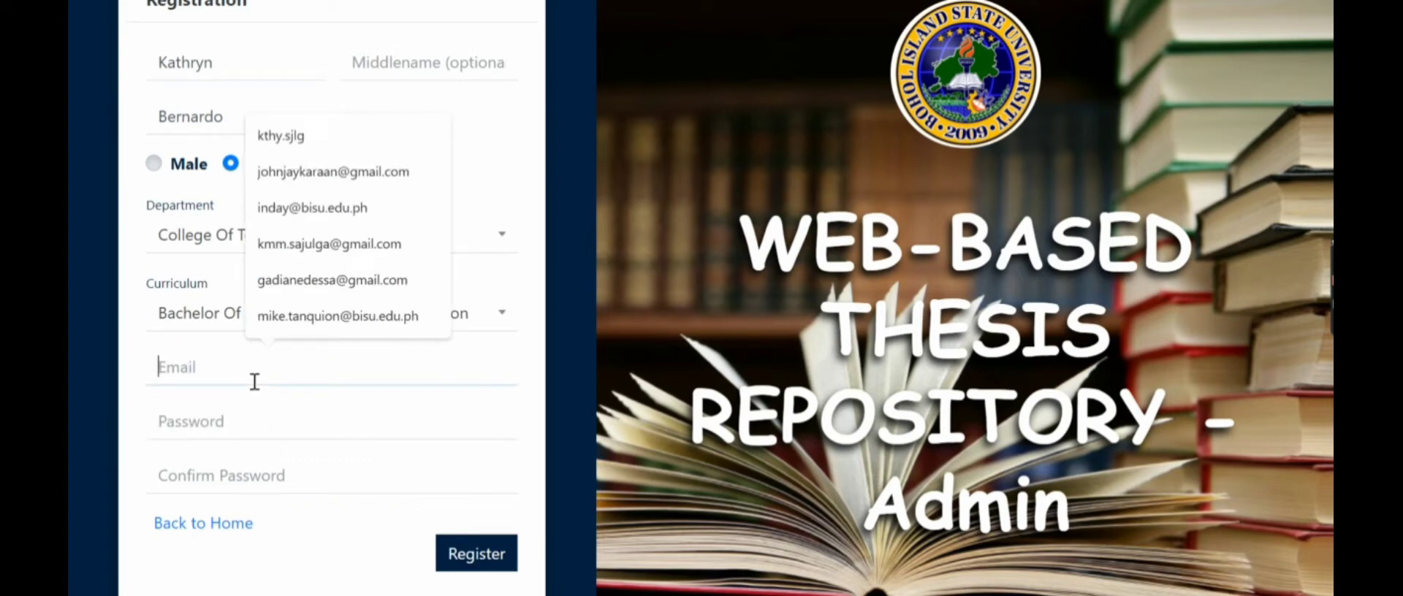
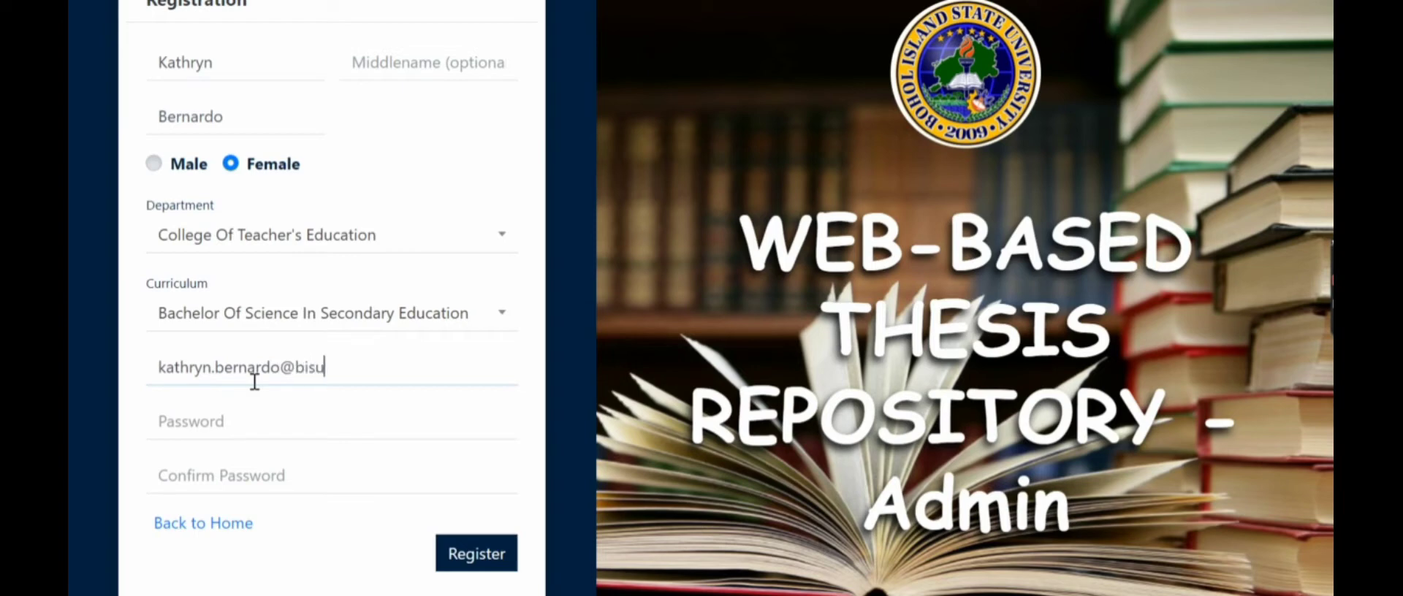
click(289, 414)
text(•••••)
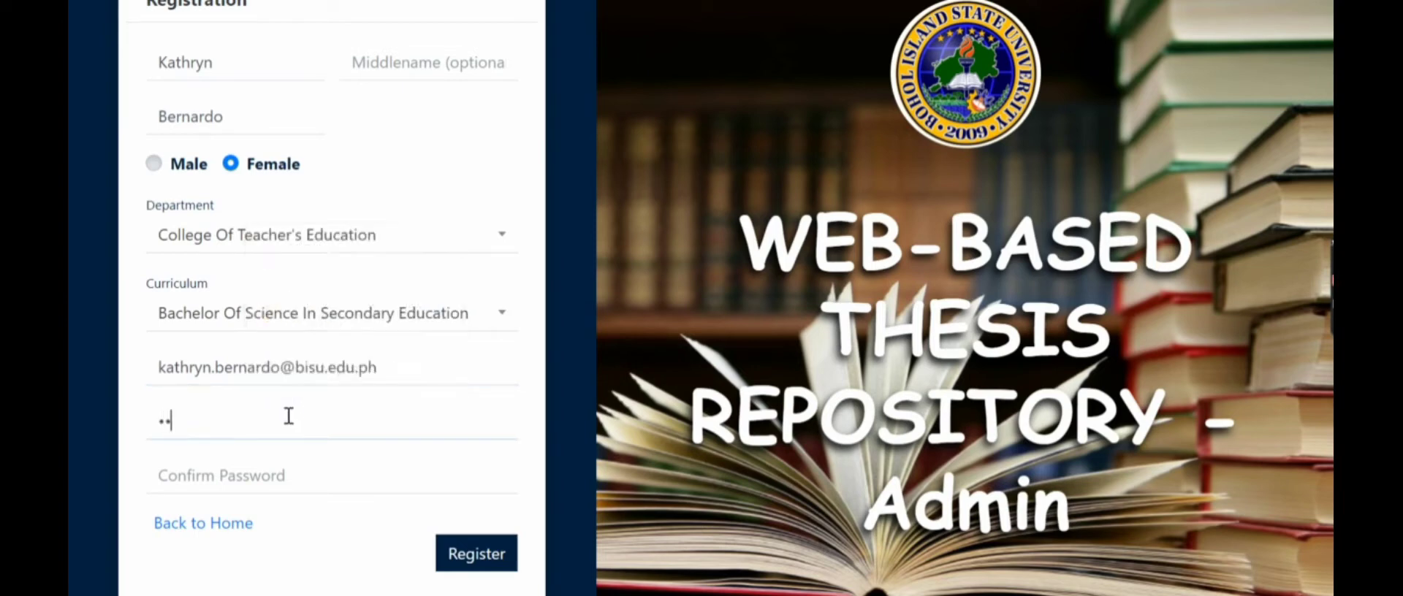
text(••)
click(279, 471)
text(•••••••)
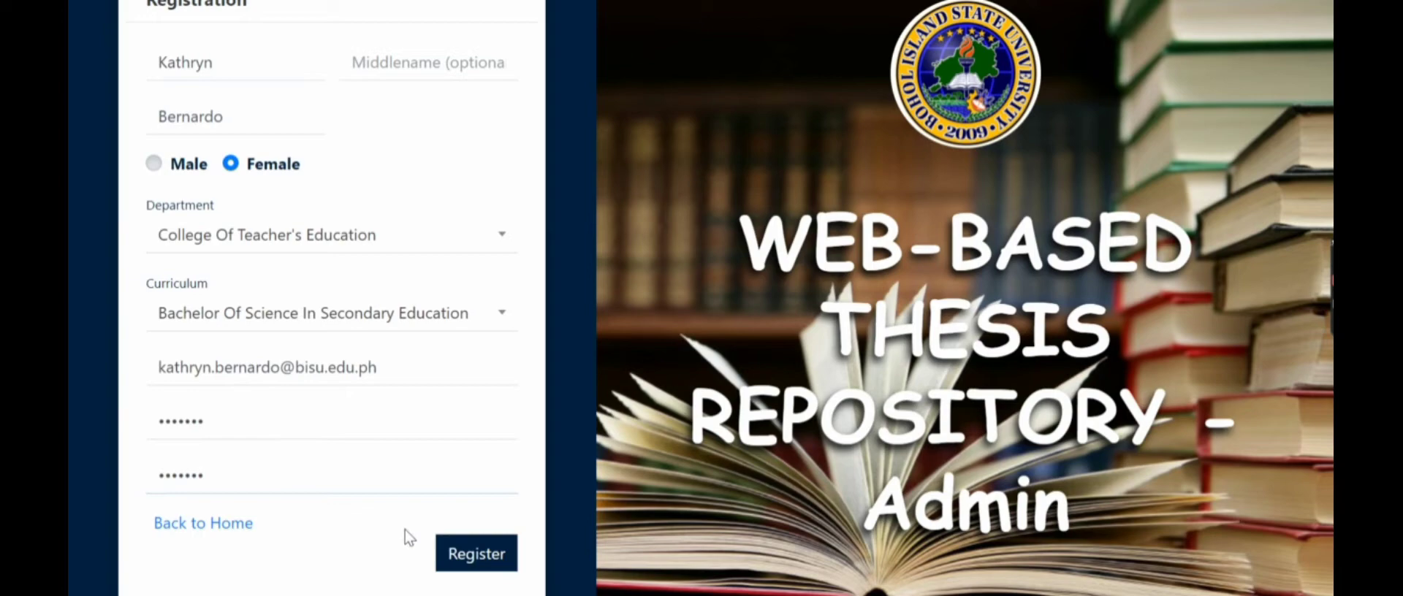
click(451, 555)
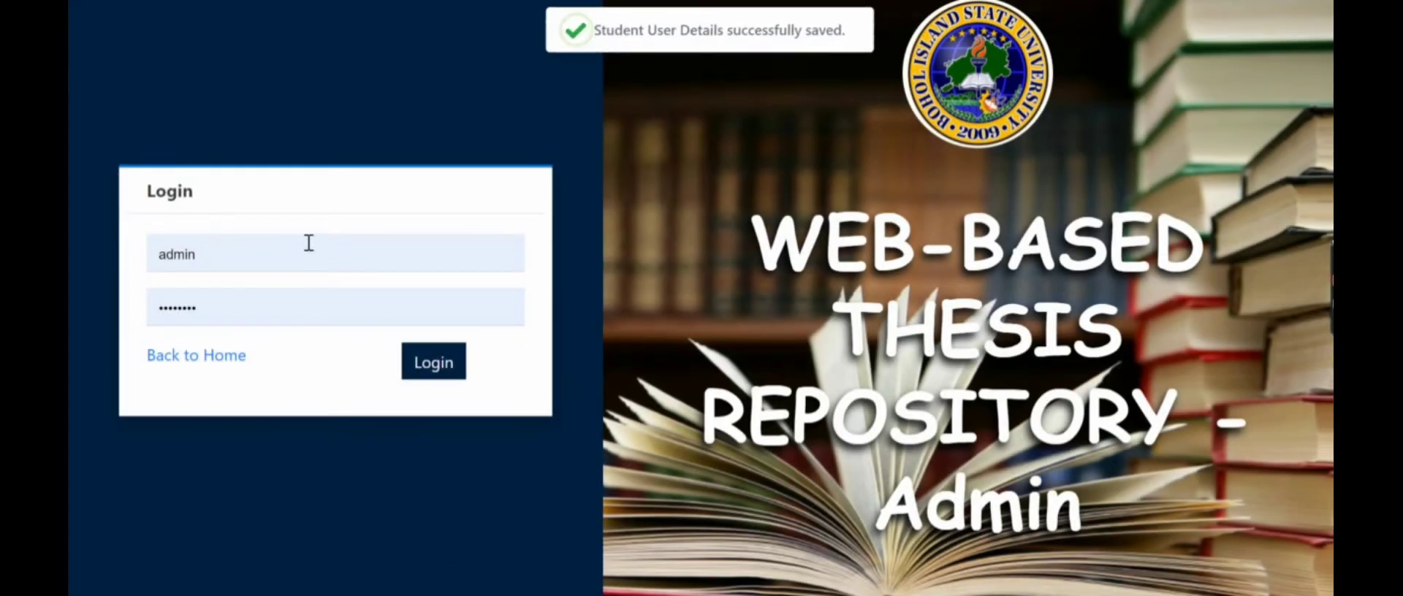
- Log in with the new student's e-mail and password, getting the account-not-verified warning
click(282, 256)
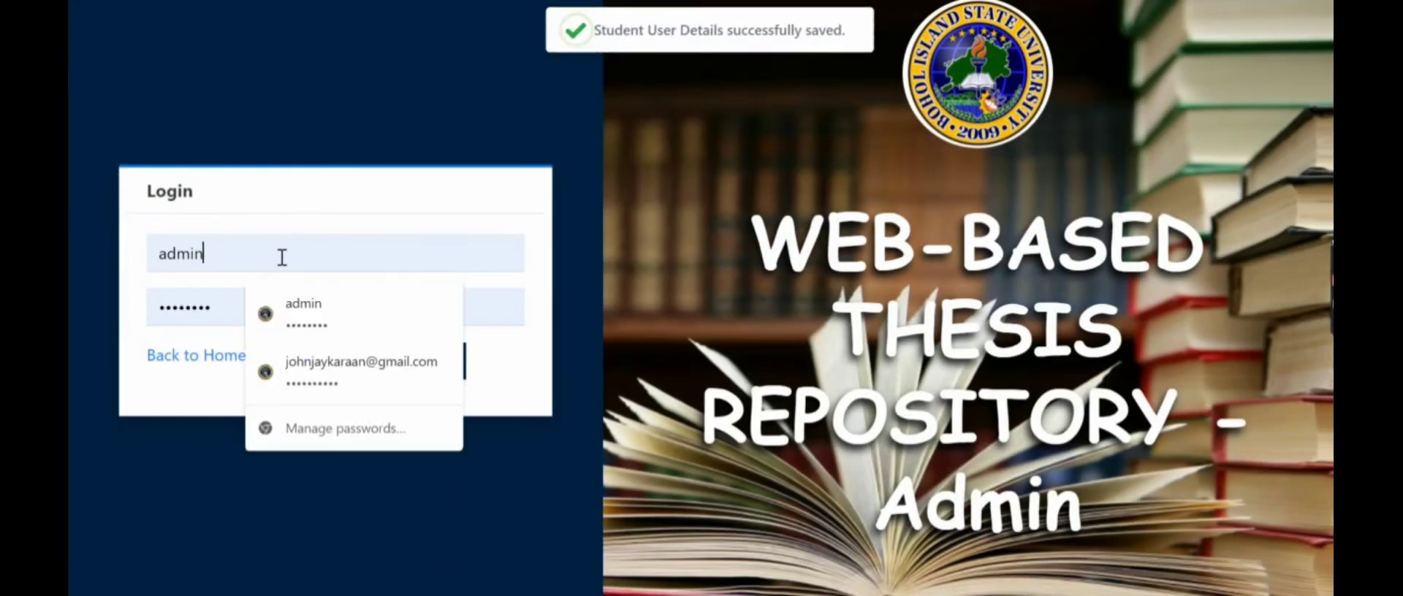
drag(282, 258, 157, 265)
text(kathy)
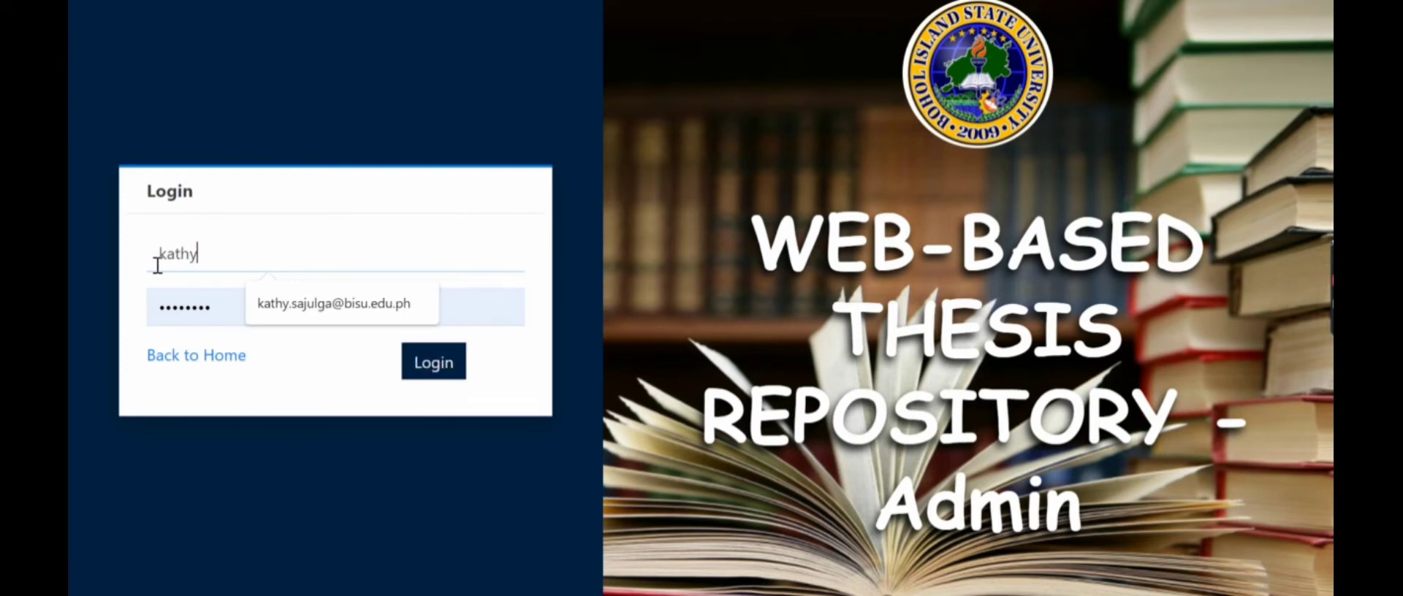
key(Return)
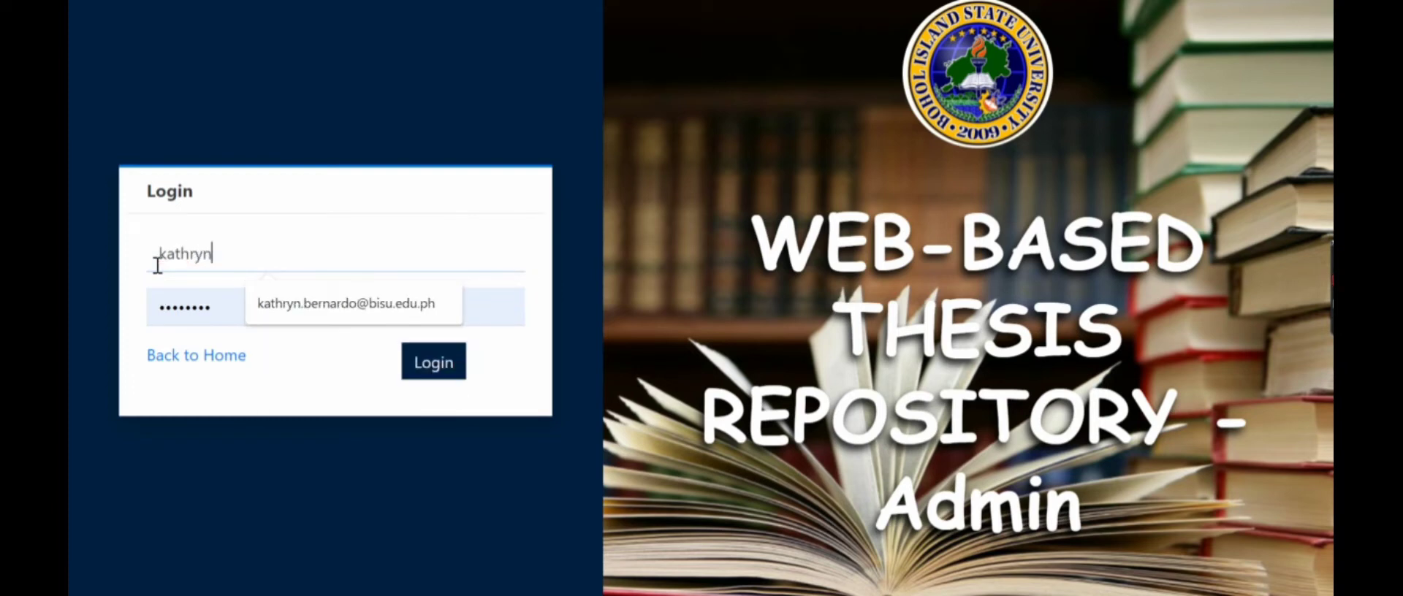
click(252, 304)
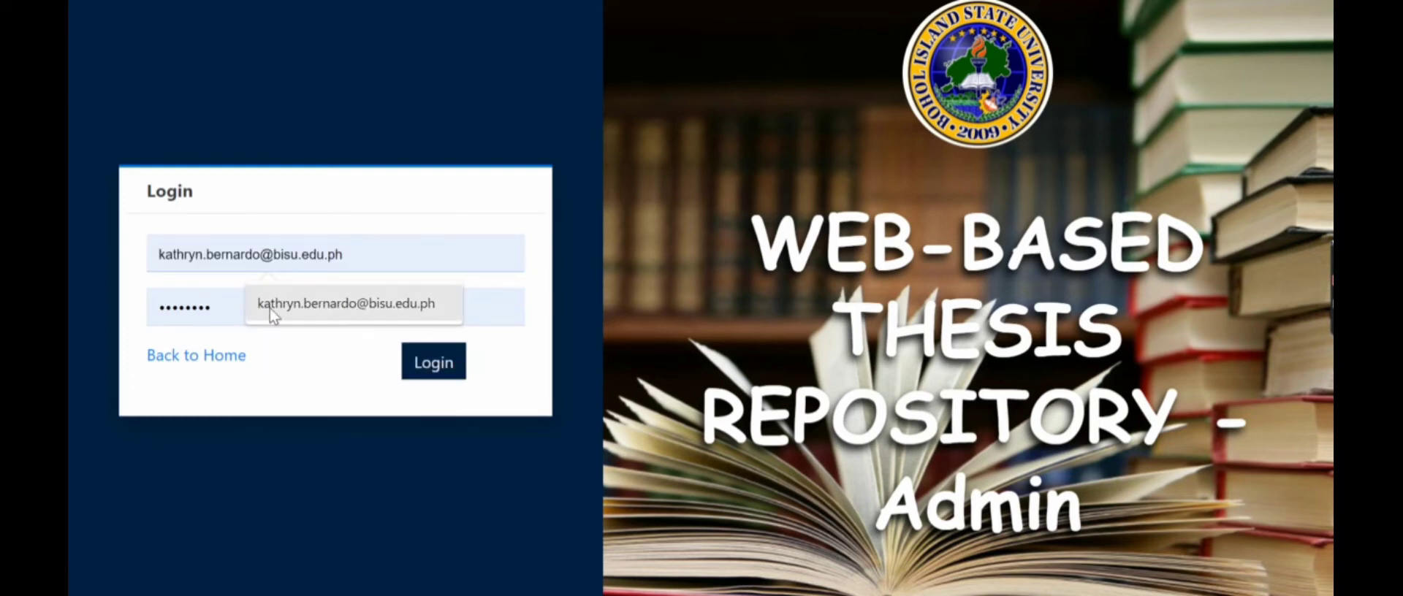
click(460, 306)
drag(460, 305, 152, 334)
text(•••••••)
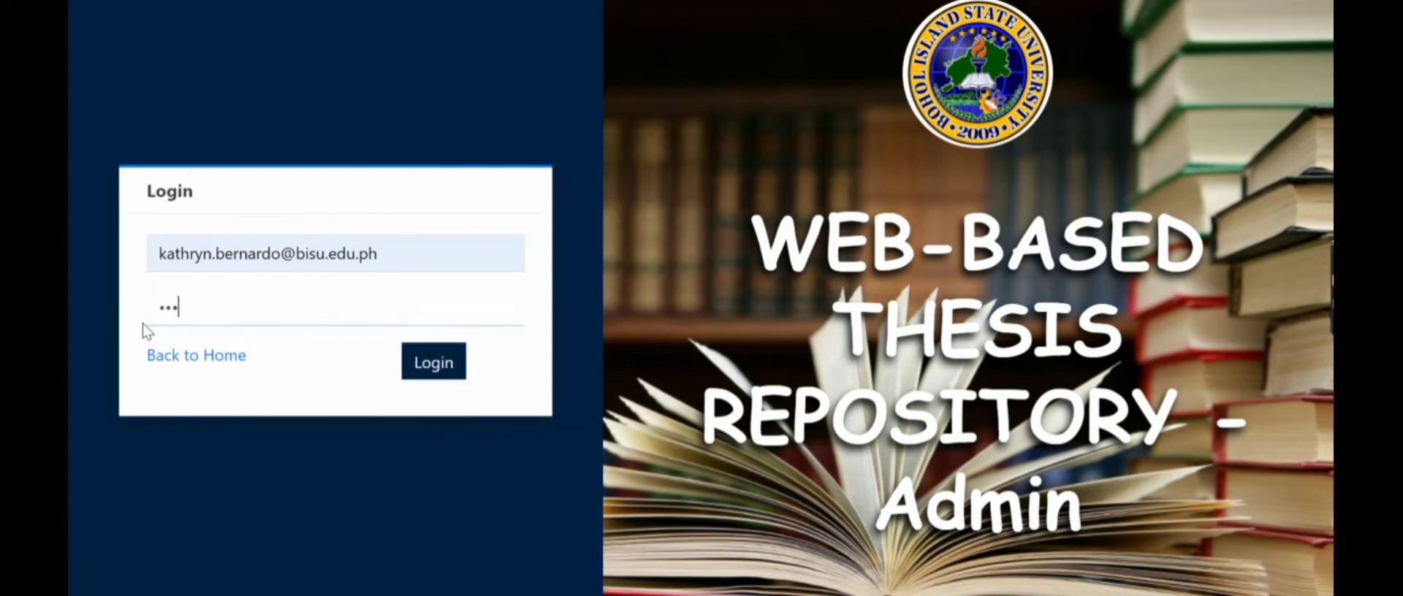
key(Return)
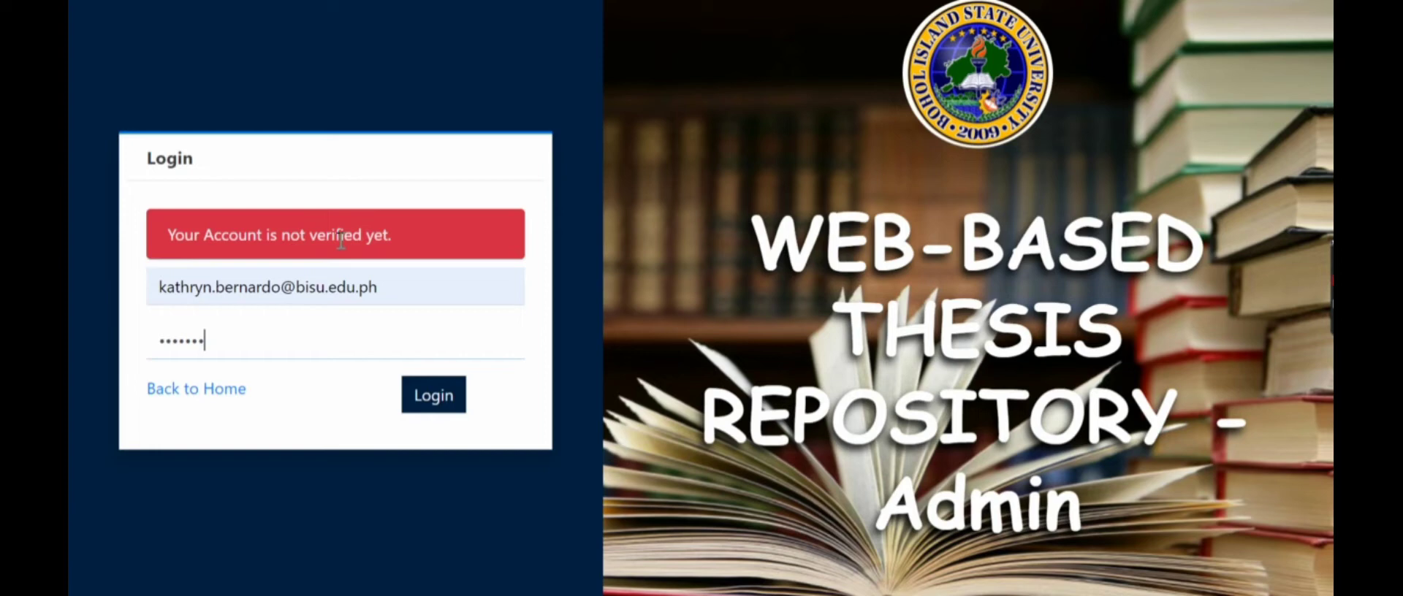
drag(204, 252, 184, 254)
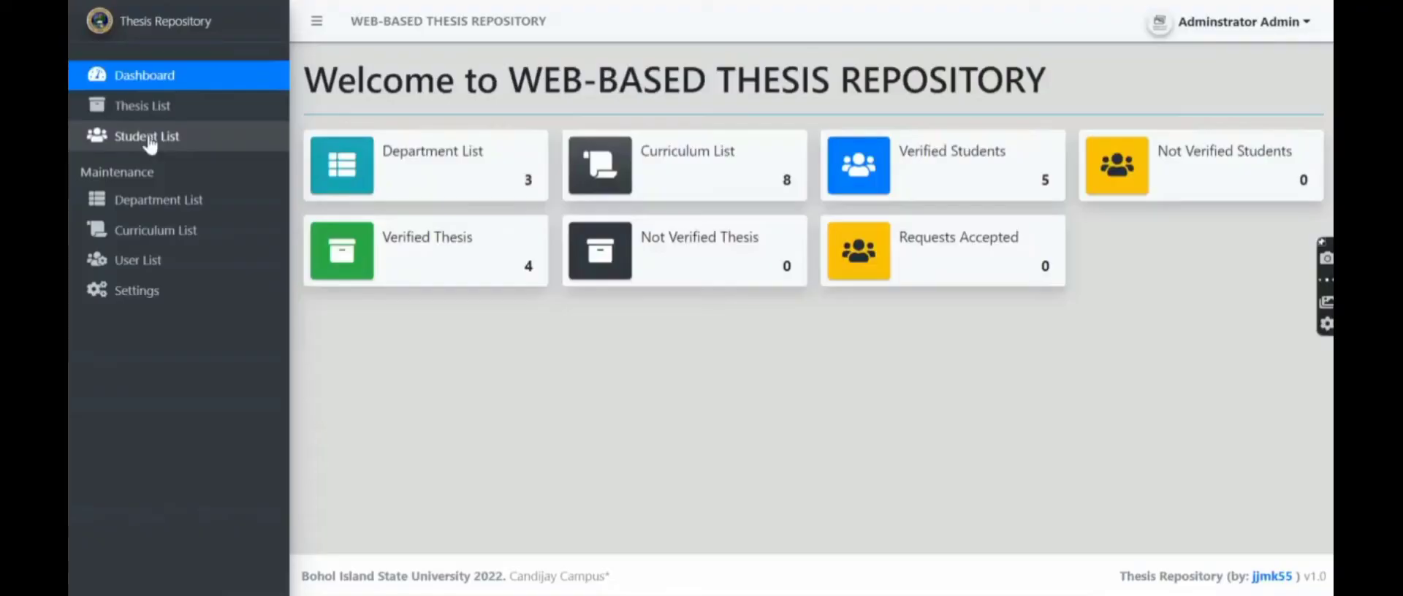
- In the admin Student List, verify the new student's account and confirm
click(150, 137)
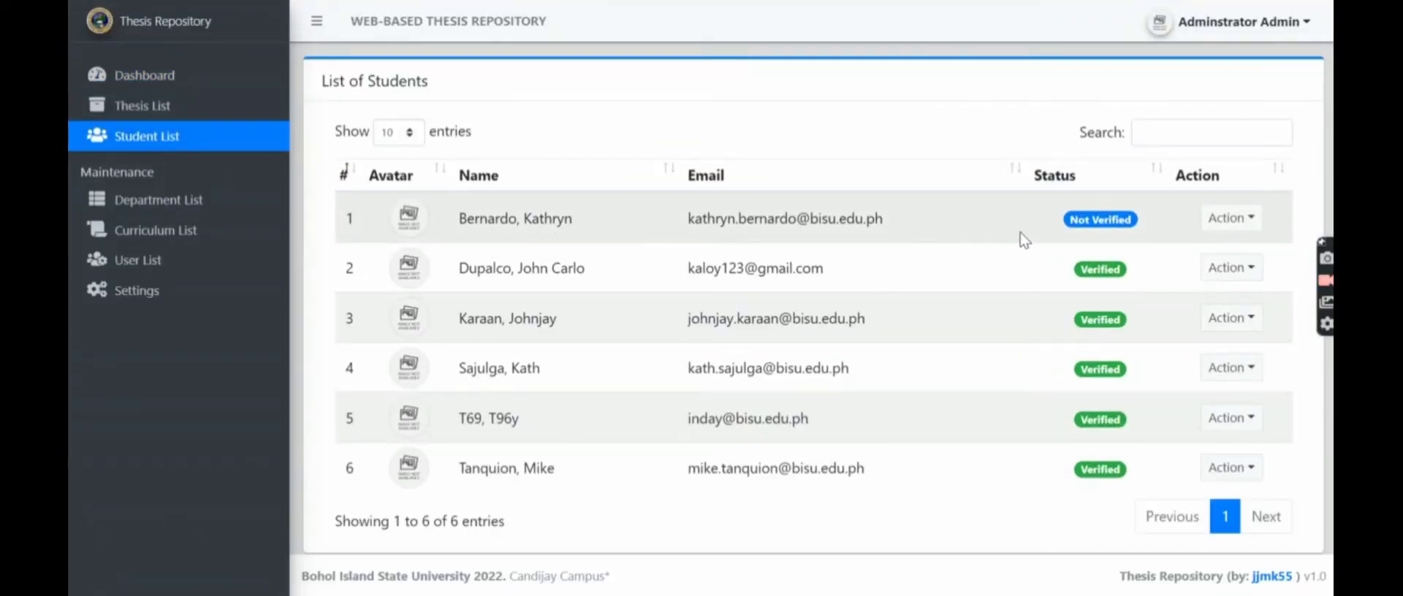
click(1228, 223)
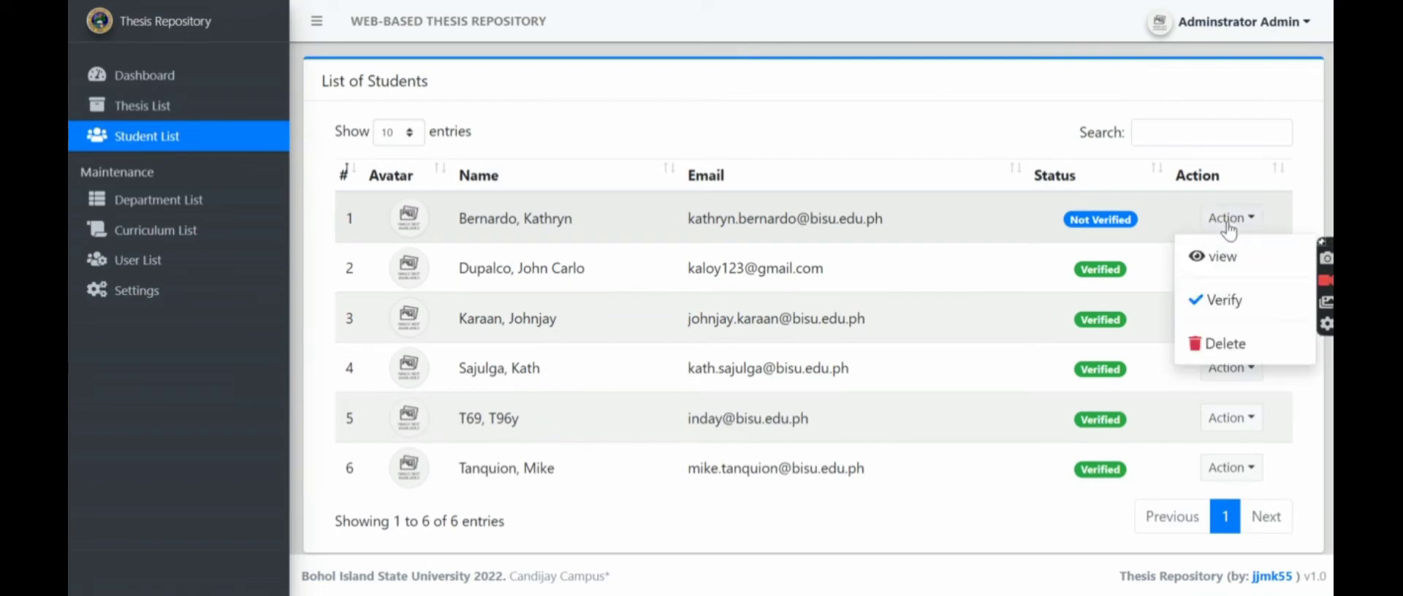
click(1202, 300)
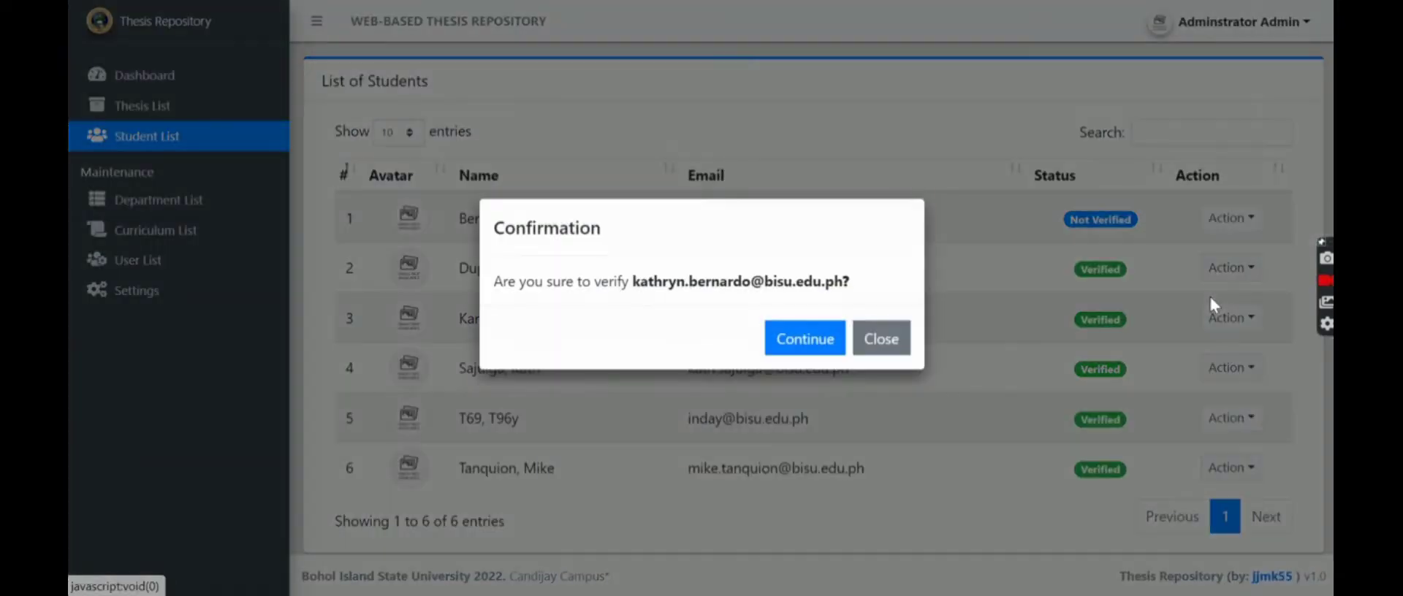
click(817, 352)
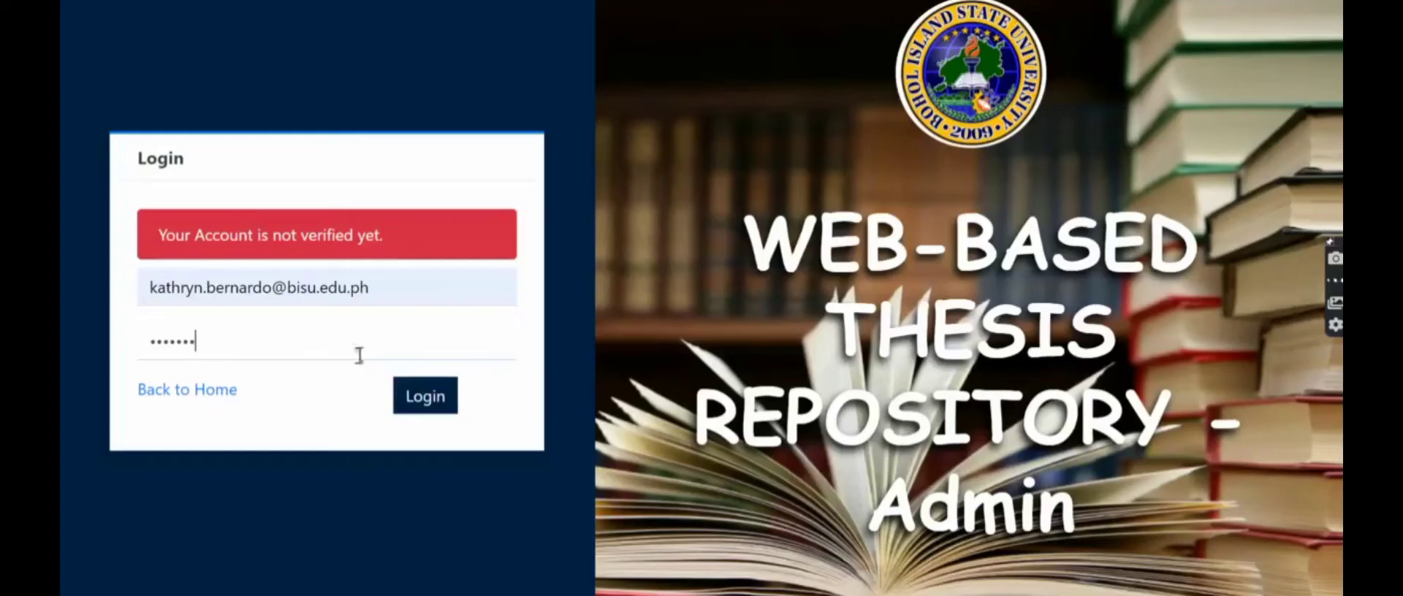
- Log in as the verified student, browse Thesis and About Us, then view her profile
click(420, 395)
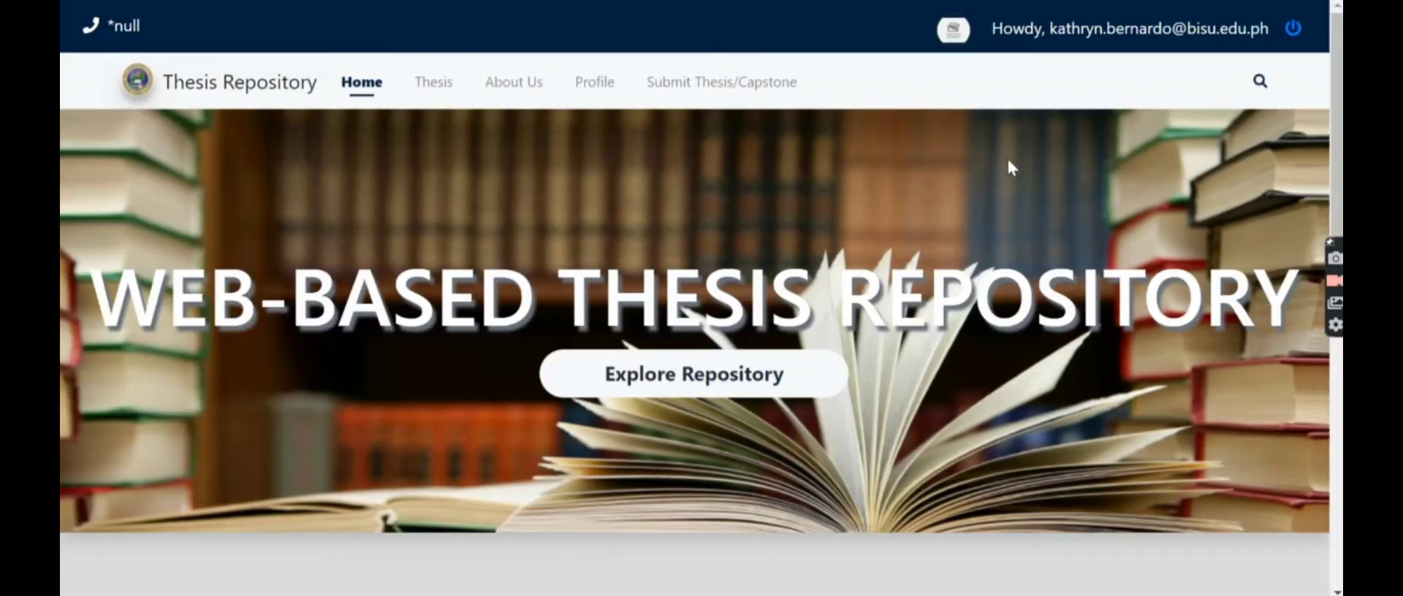
click(431, 97)
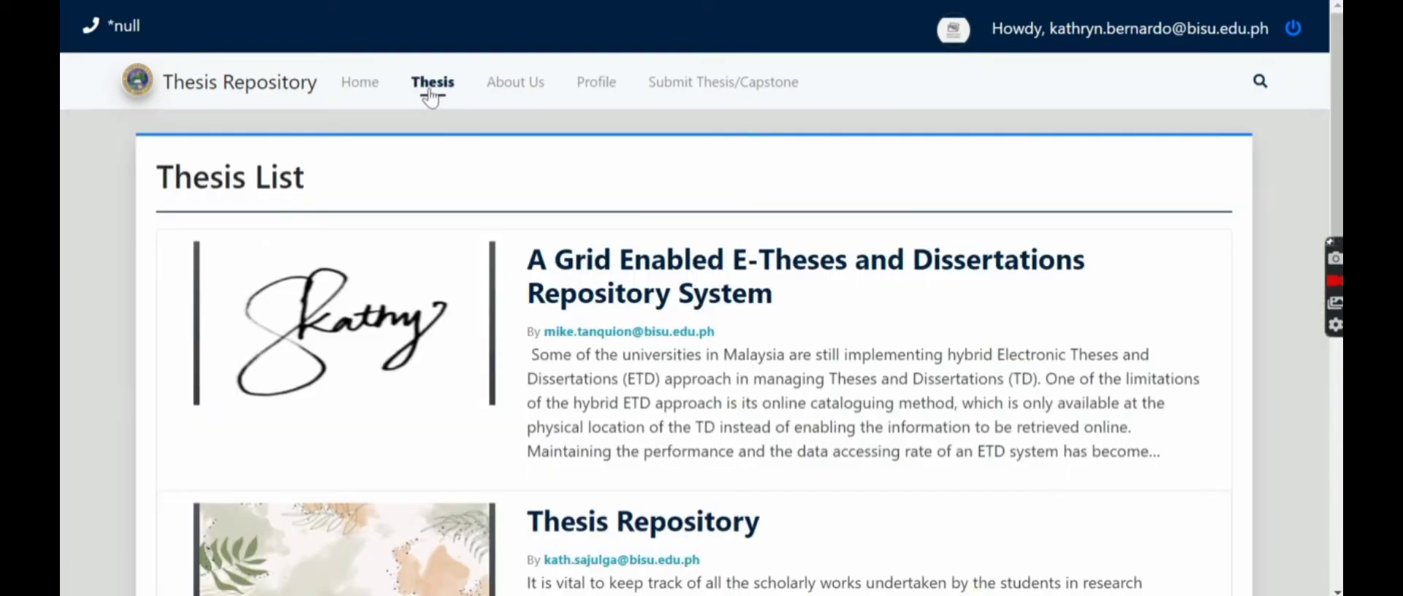
scroll(763, 307, down, 3)
scroll(764, 307, down, 6)
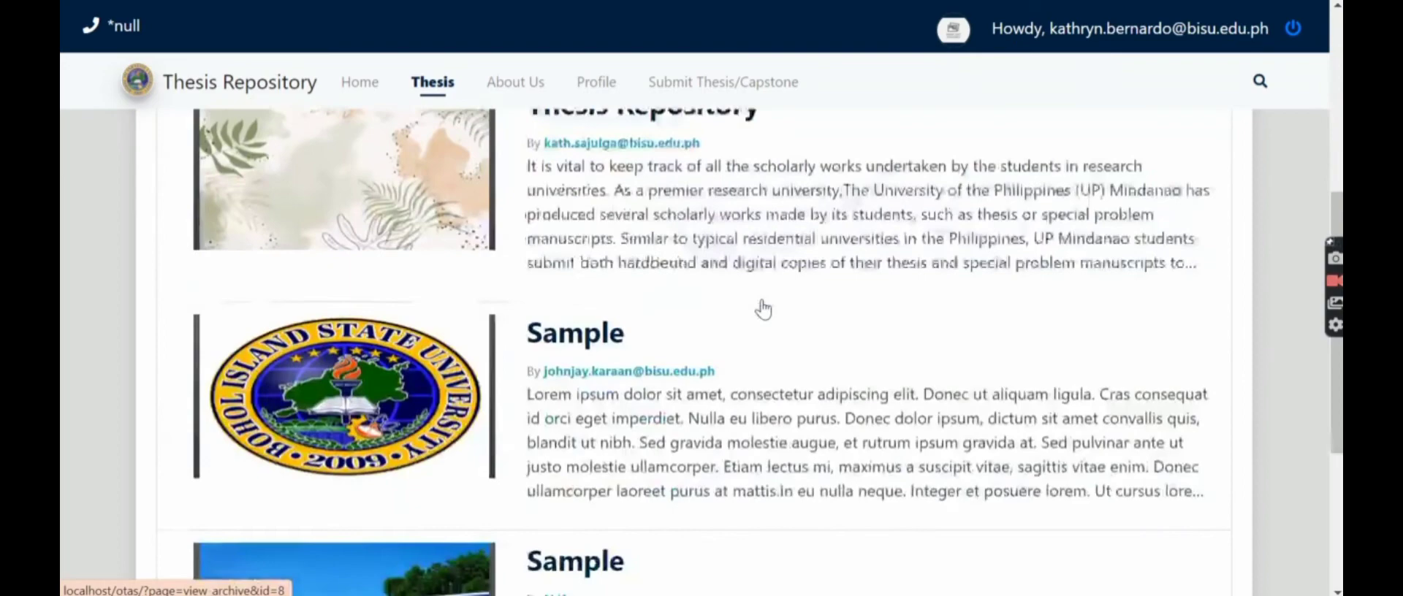
scroll(753, 301, up, 5)
scroll(750, 302, up, 4)
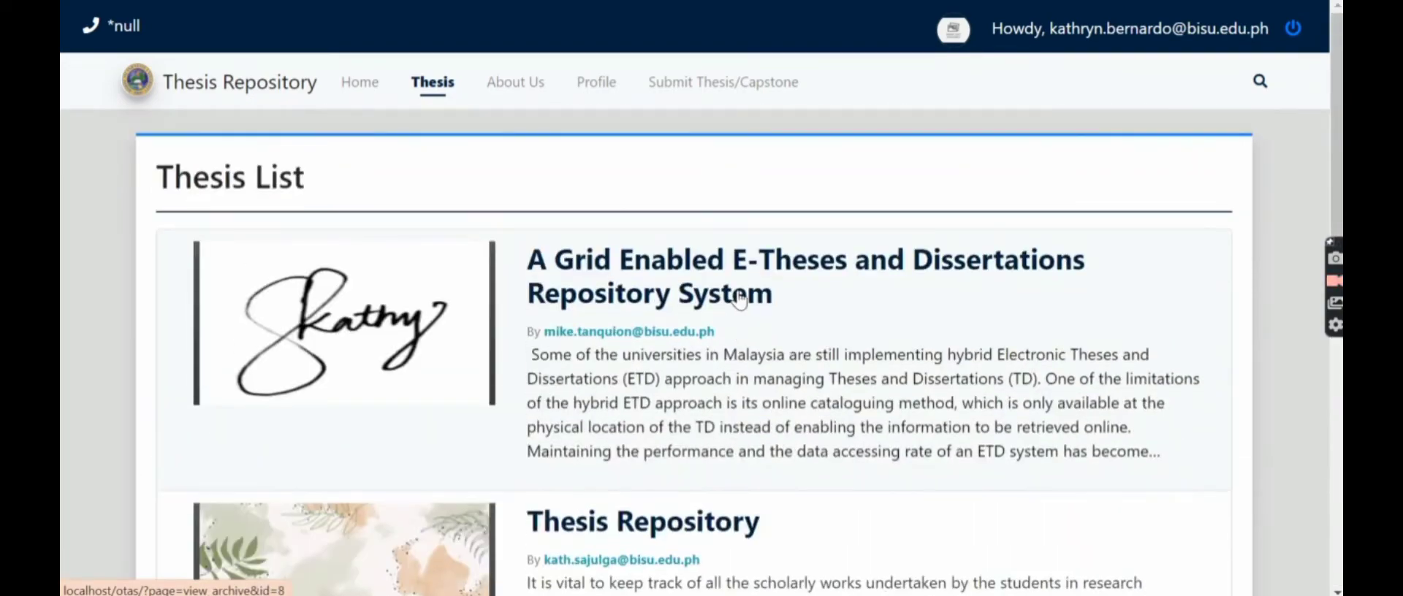
click(519, 97)
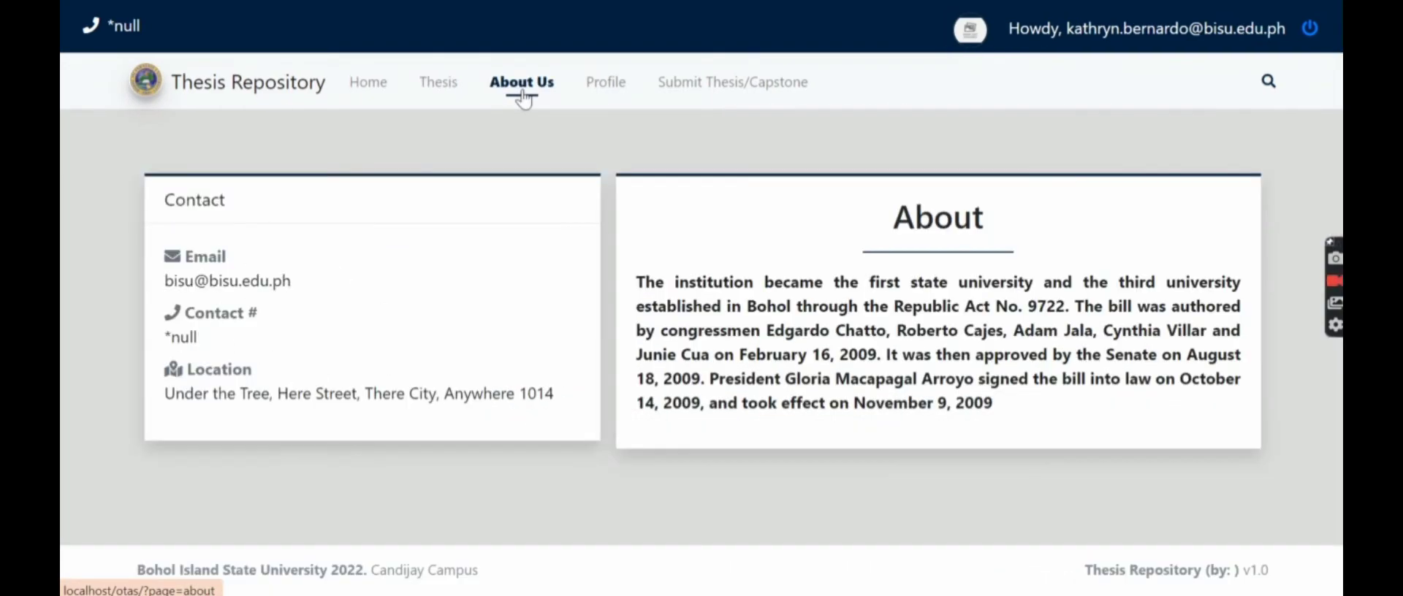
click(601, 103)
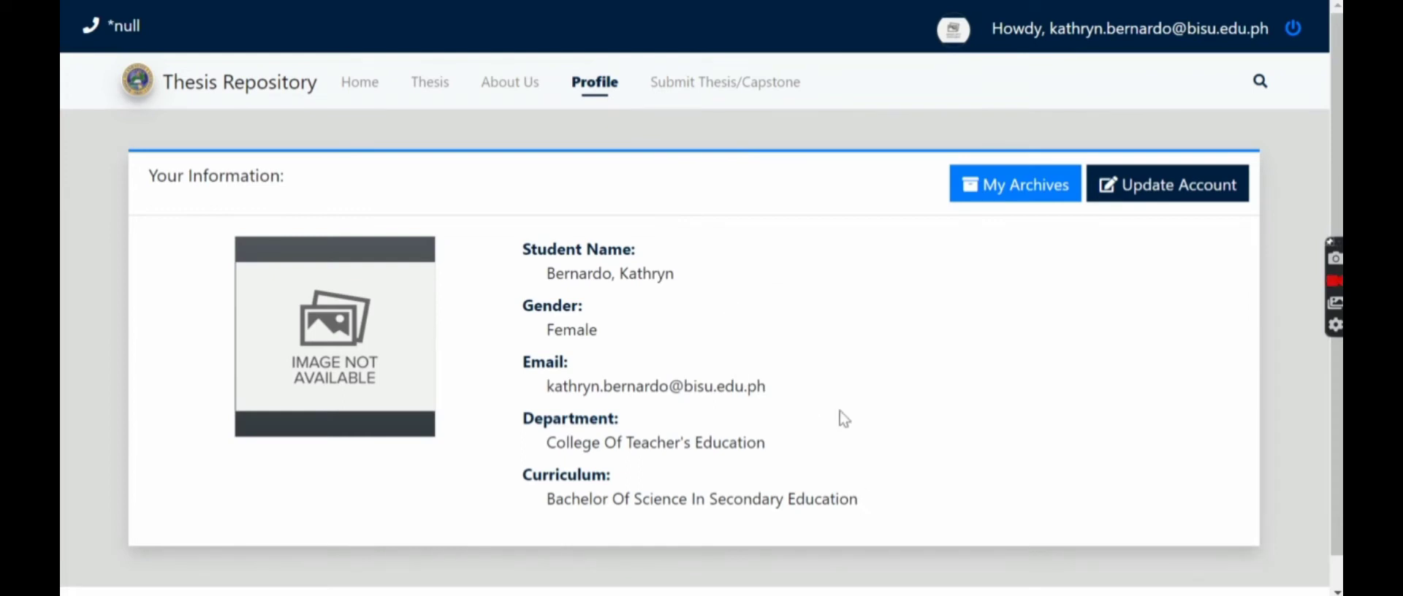
- Start a thesis submission titled 'Development of Online Repository of Theses abnd Dissertations of the University of Cebu'
click(740, 95)
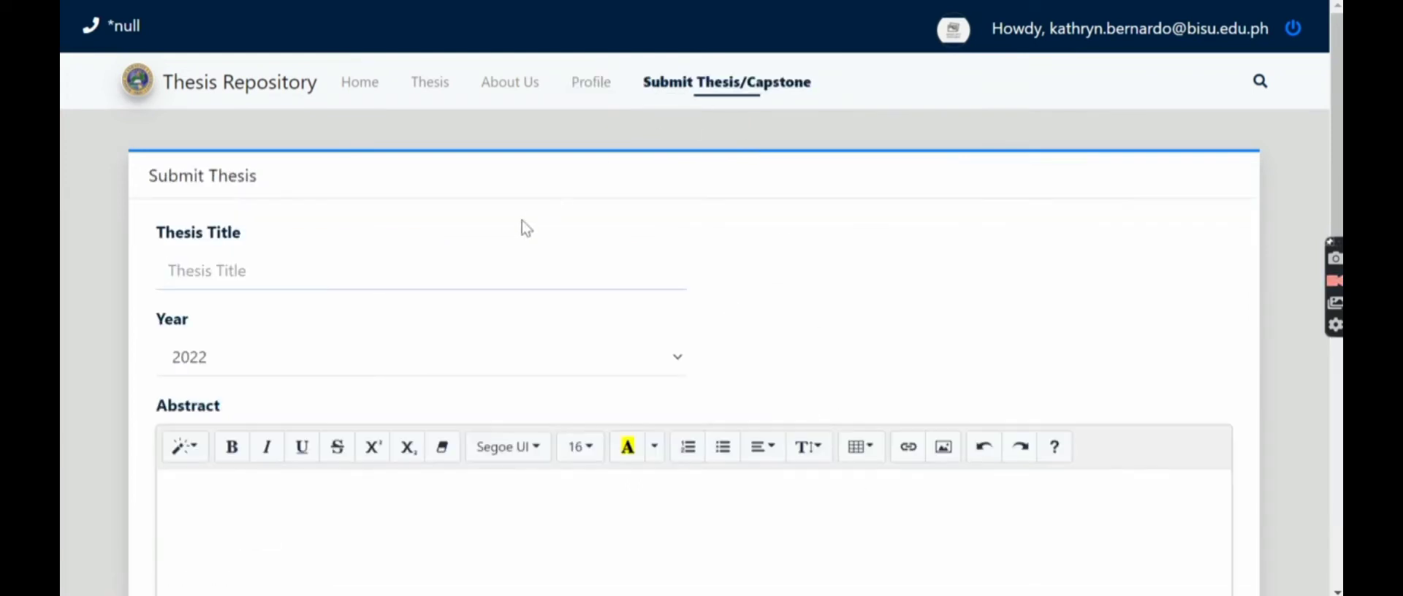
scroll(470, 288, down, 15)
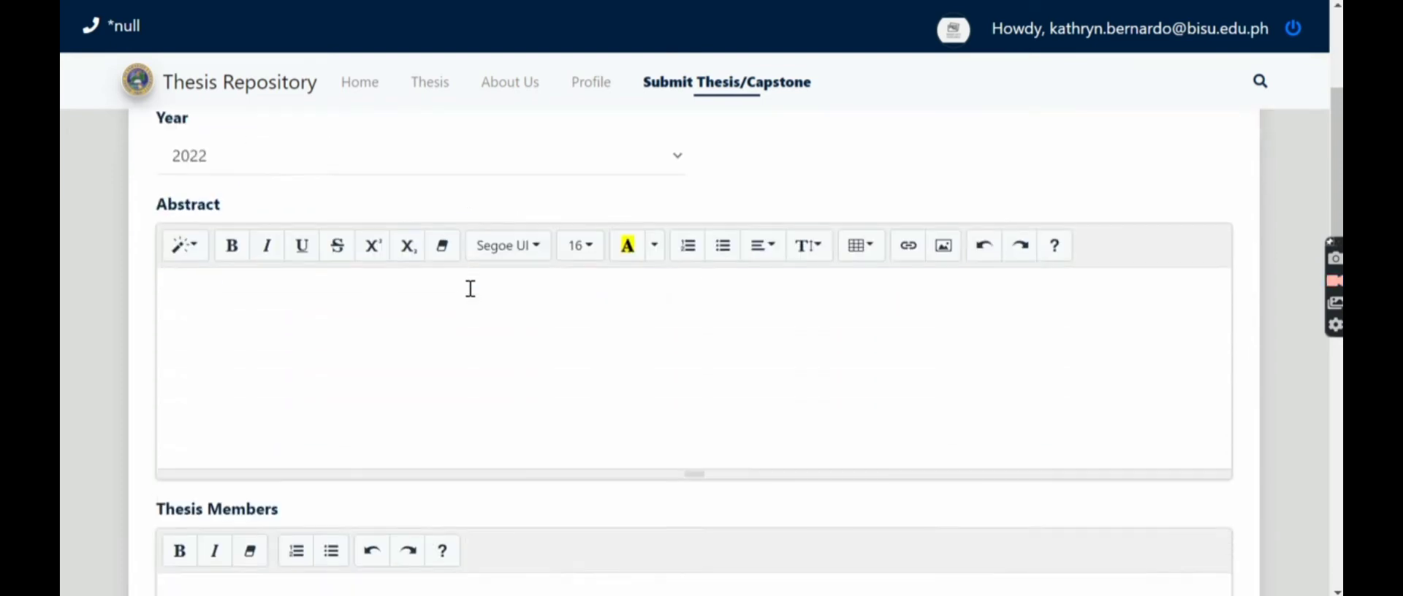
scroll(471, 288, down, 1)
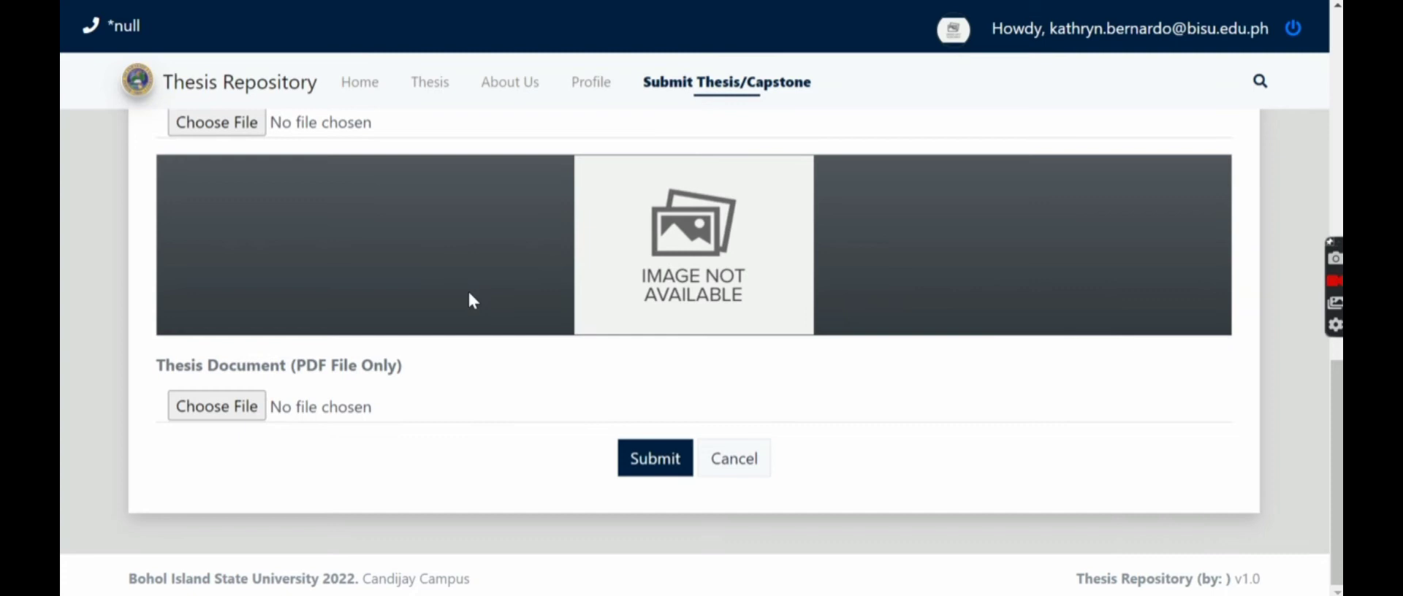
scroll(471, 295, up, 3)
scroll(474, 300, up, 13)
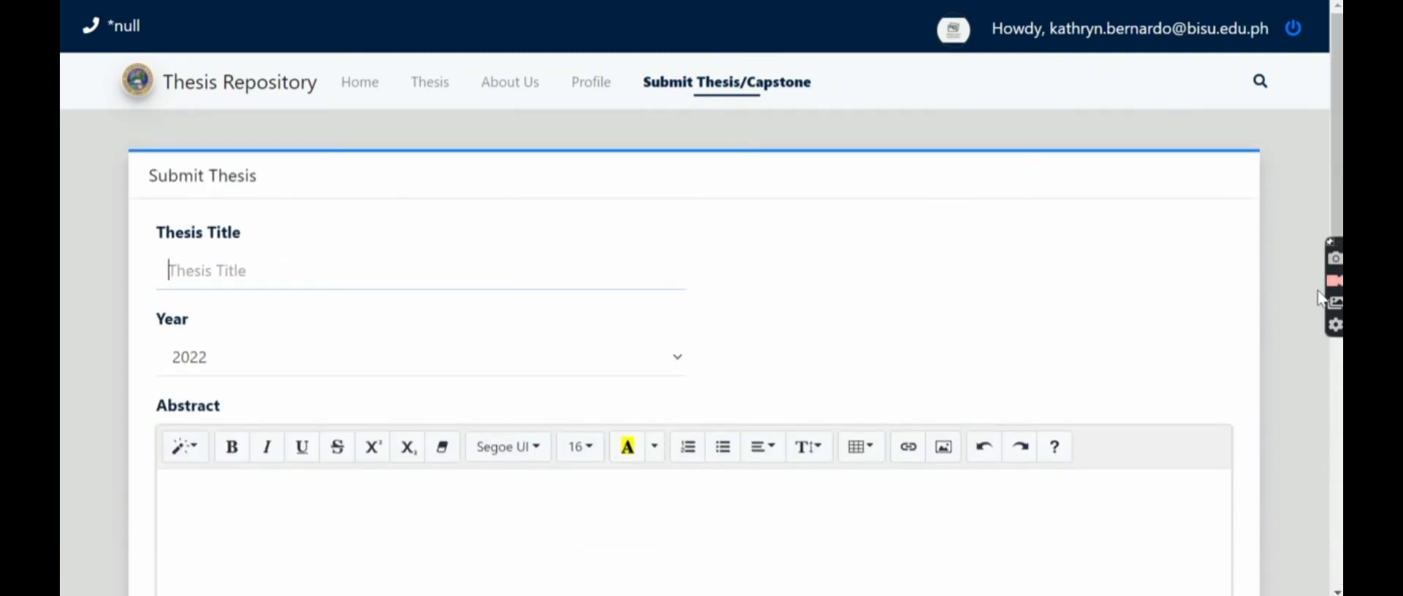
scroll(1270, 362, down, 6)
scroll(1270, 362, down, 8)
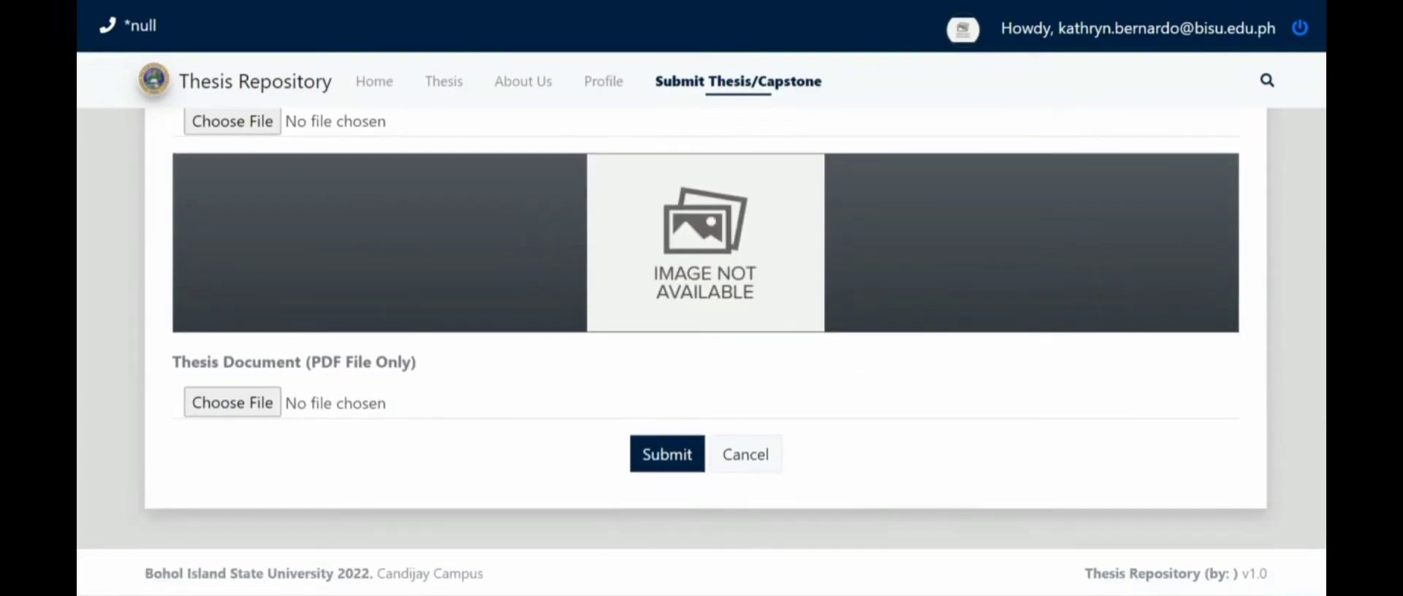
scroll(186, 504, up, 14)
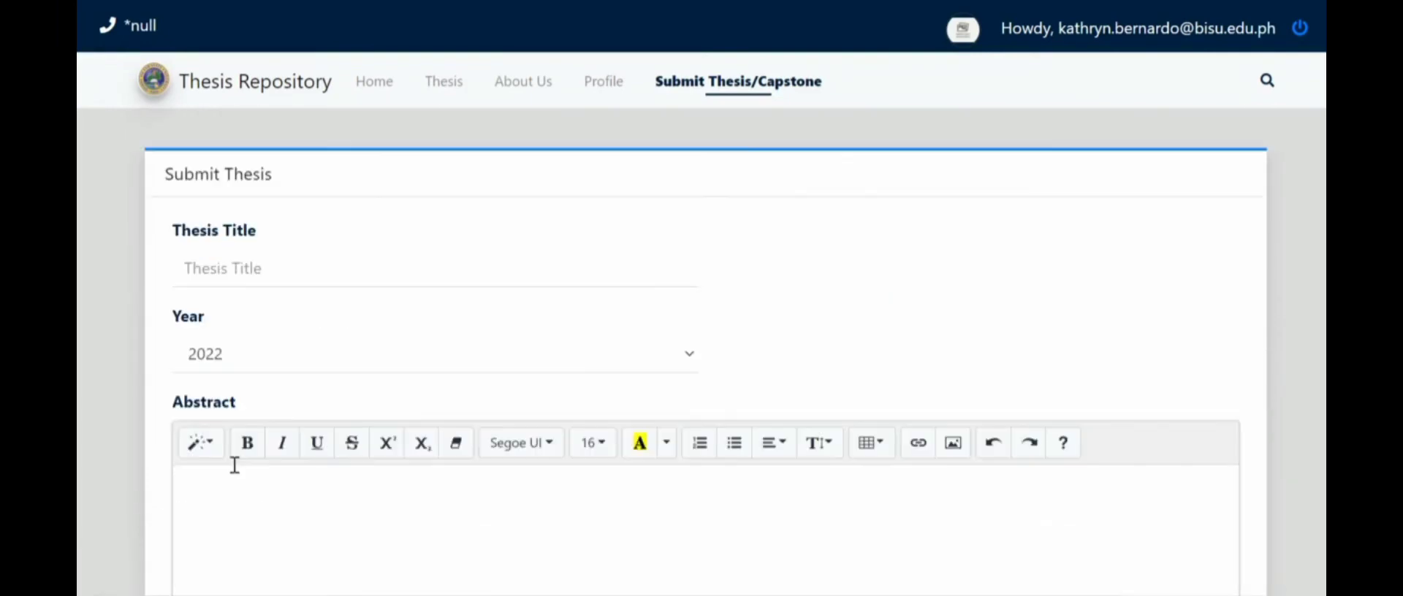
click(216, 274)
text(Development )
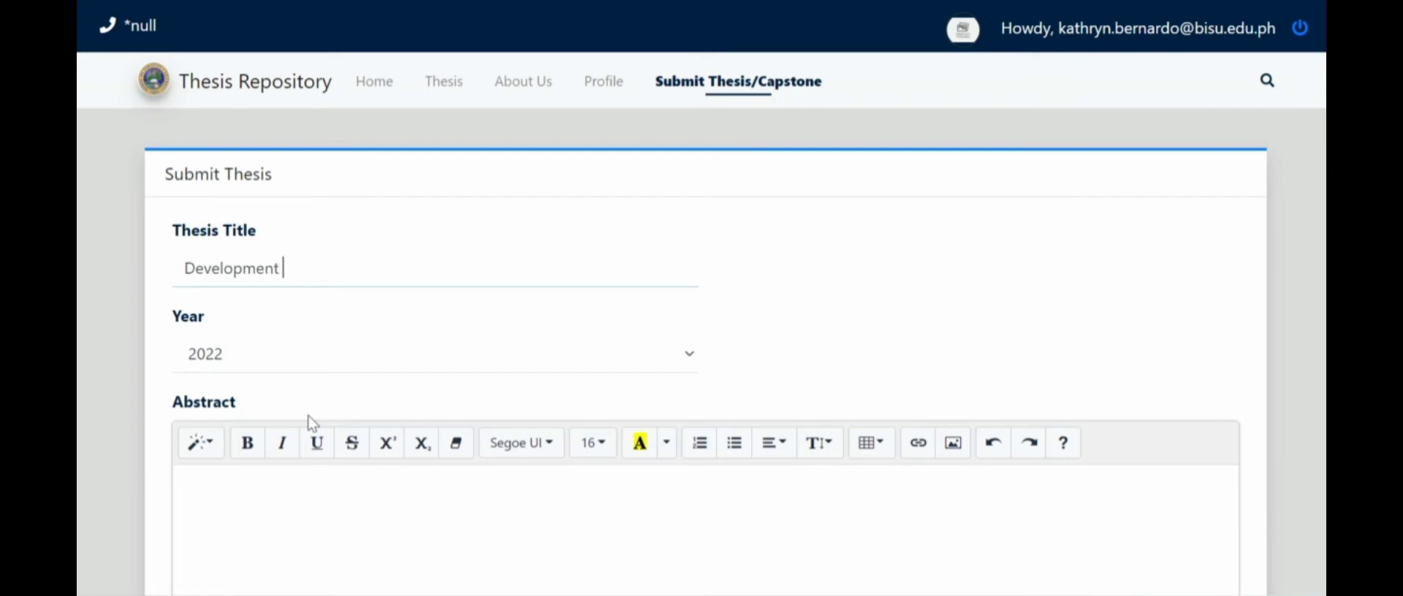
text(of Online Re)
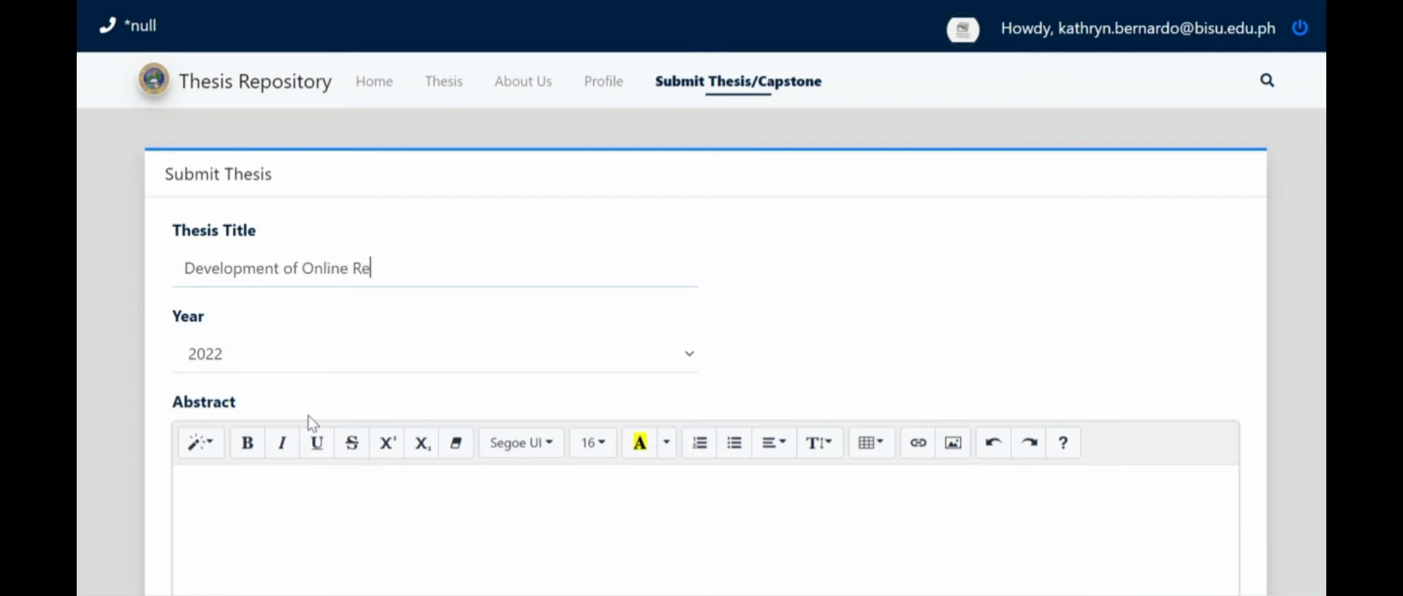
text(pository of )
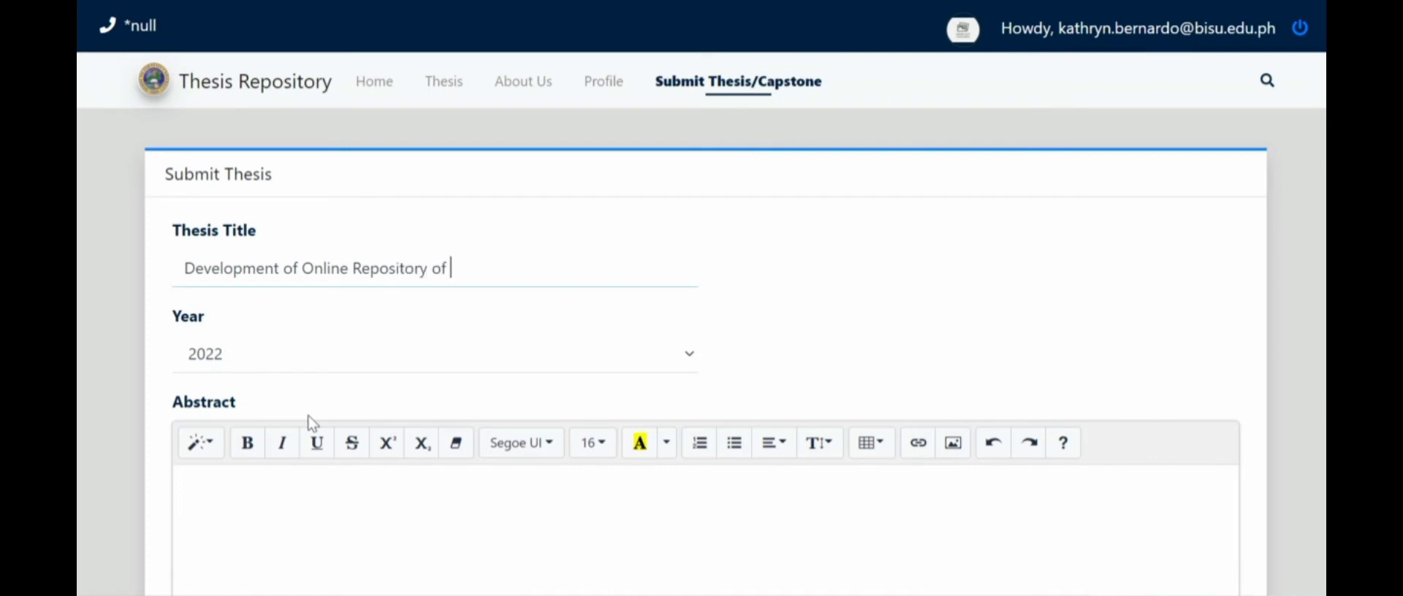
text(Theses ab)
text(nd )
text(Dissera)
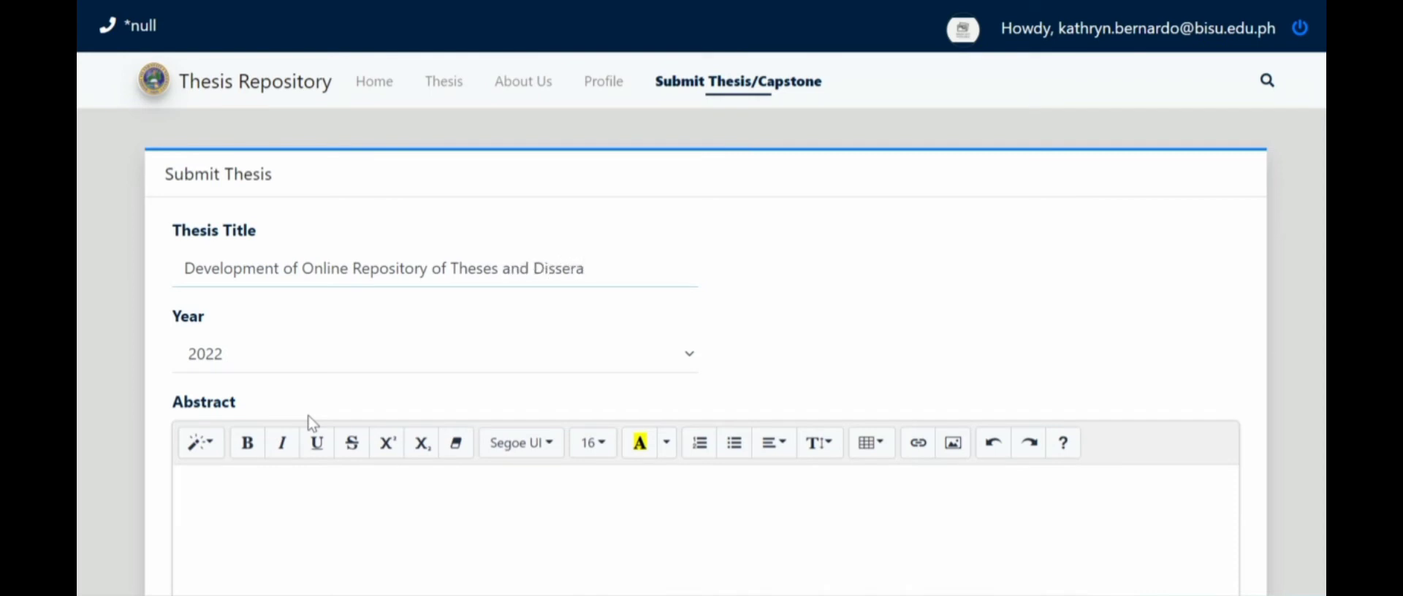
key(BackSpace)
text(tations of the Univers)
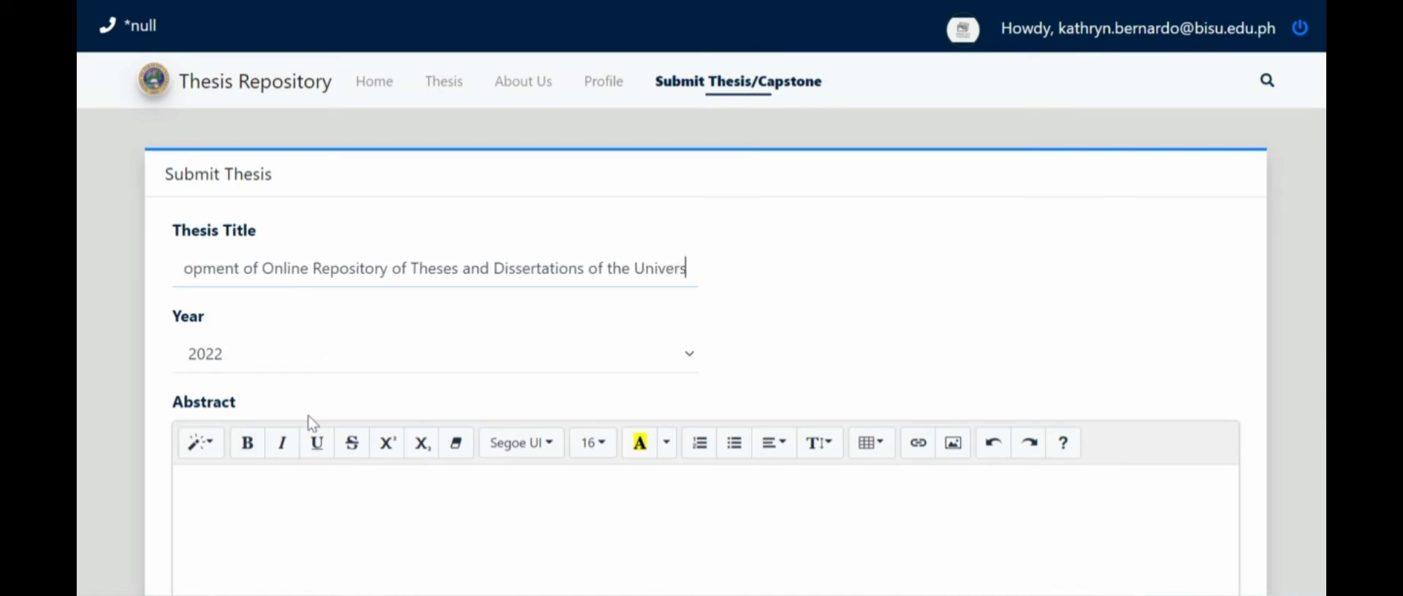
text(ity )
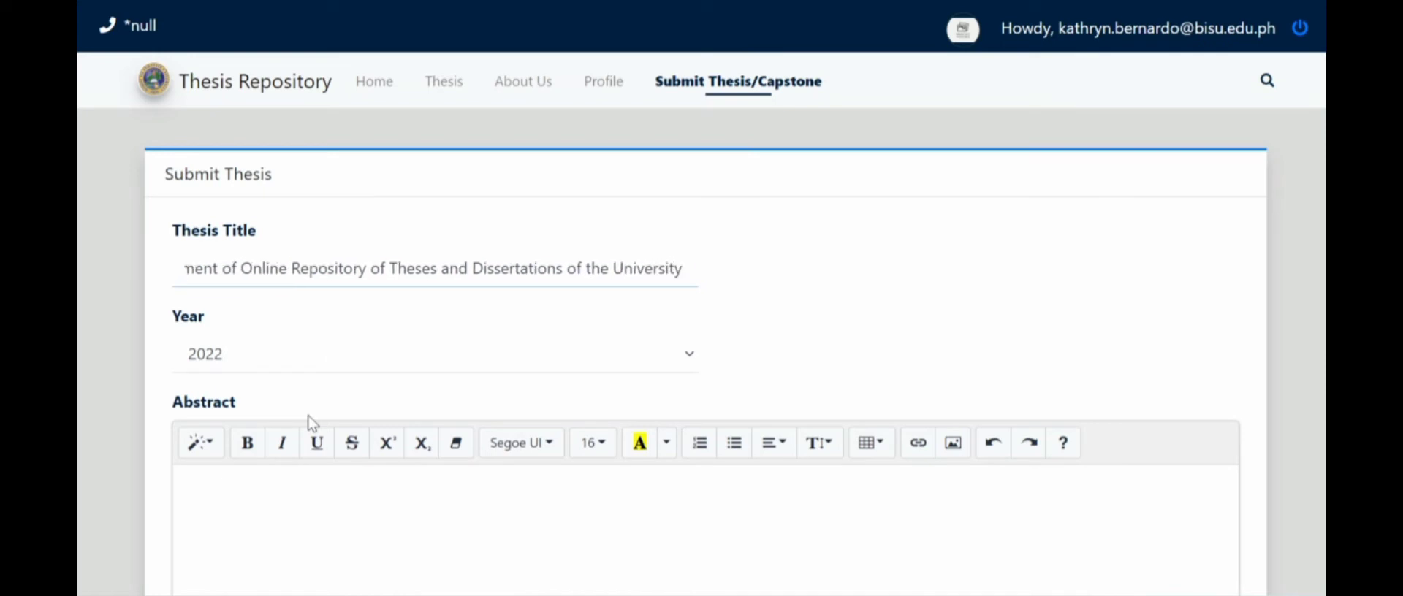
text(of Cebu)
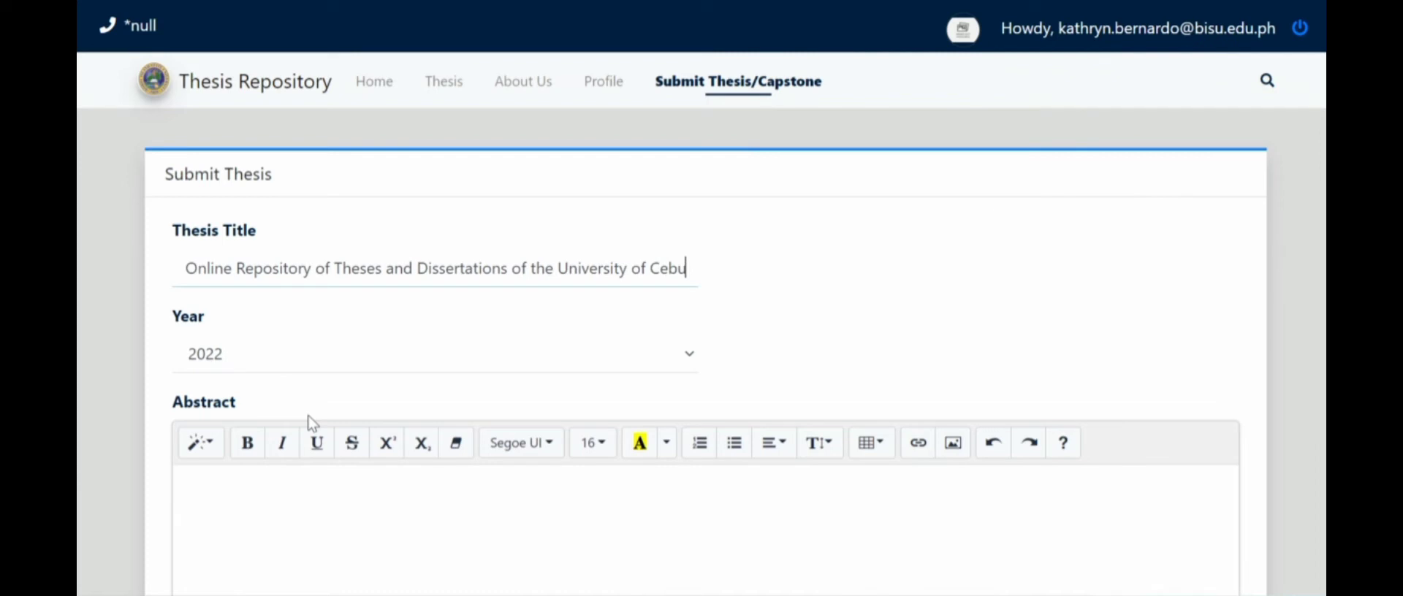
- Set the thesis year to 2021
click(212, 365)
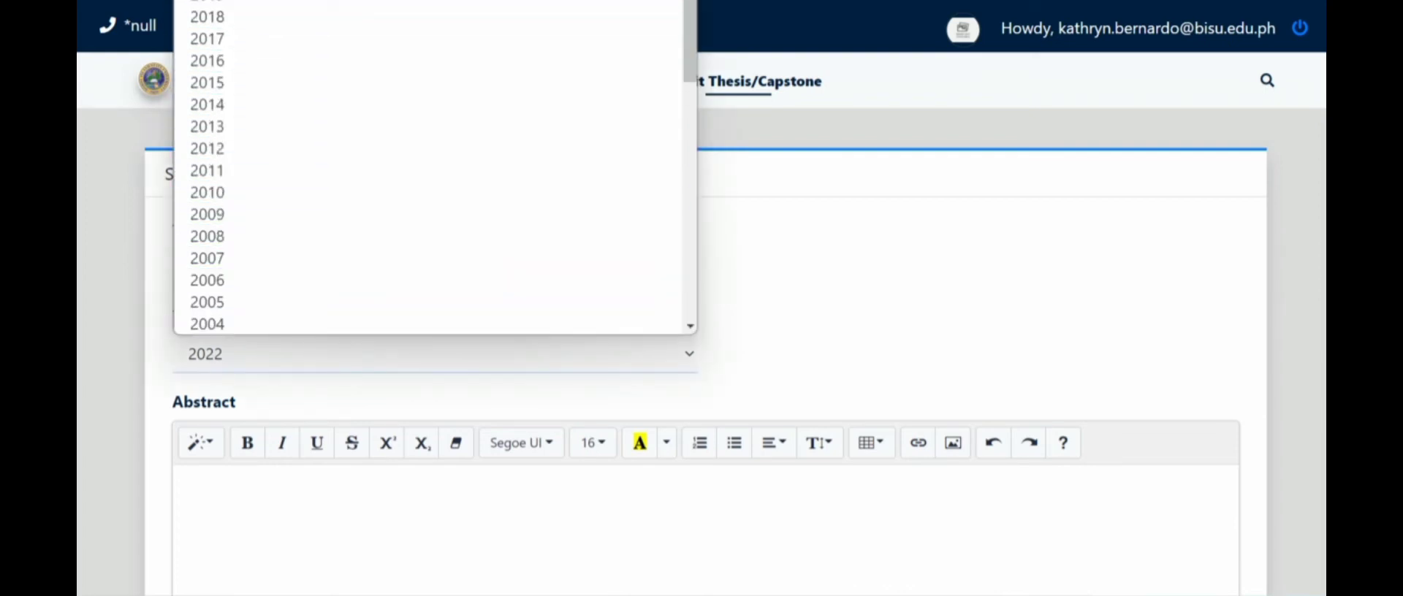
click(207, 1)
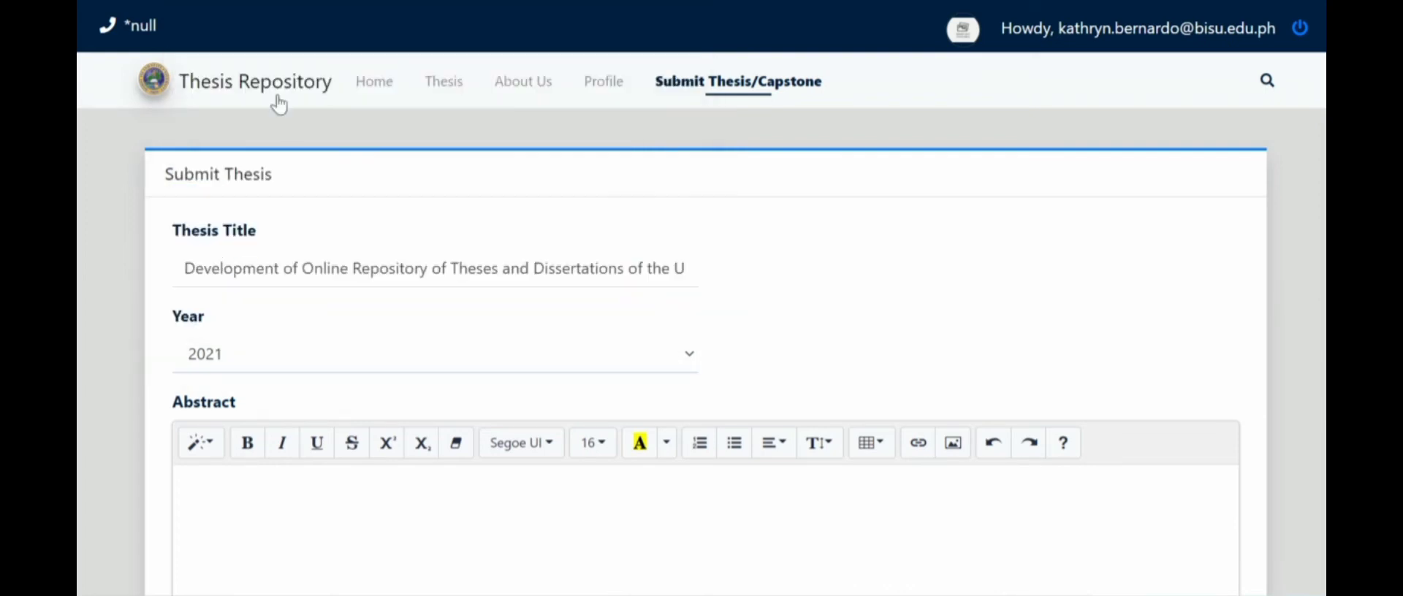
scroll(282, 461, down, 3)
- Select the abstract paragraph in the University of Cebu thesis PDF for copying
click(241, 303)
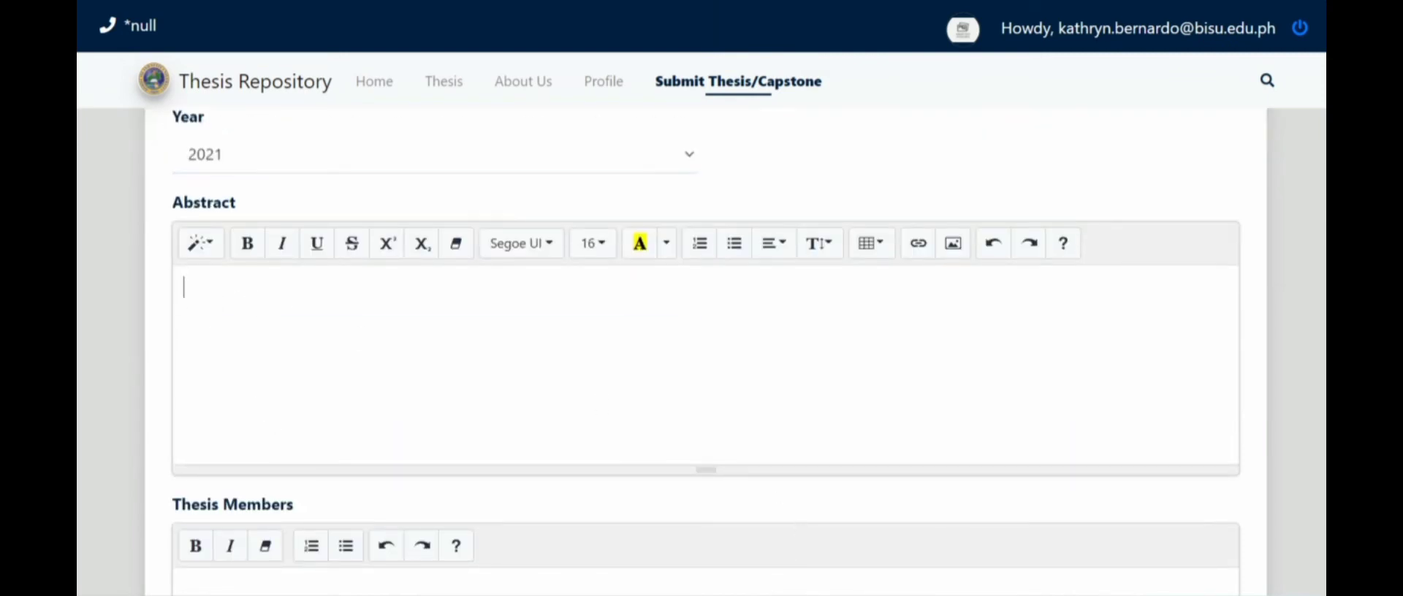
mouse_move(689, 595)
click(689, 526)
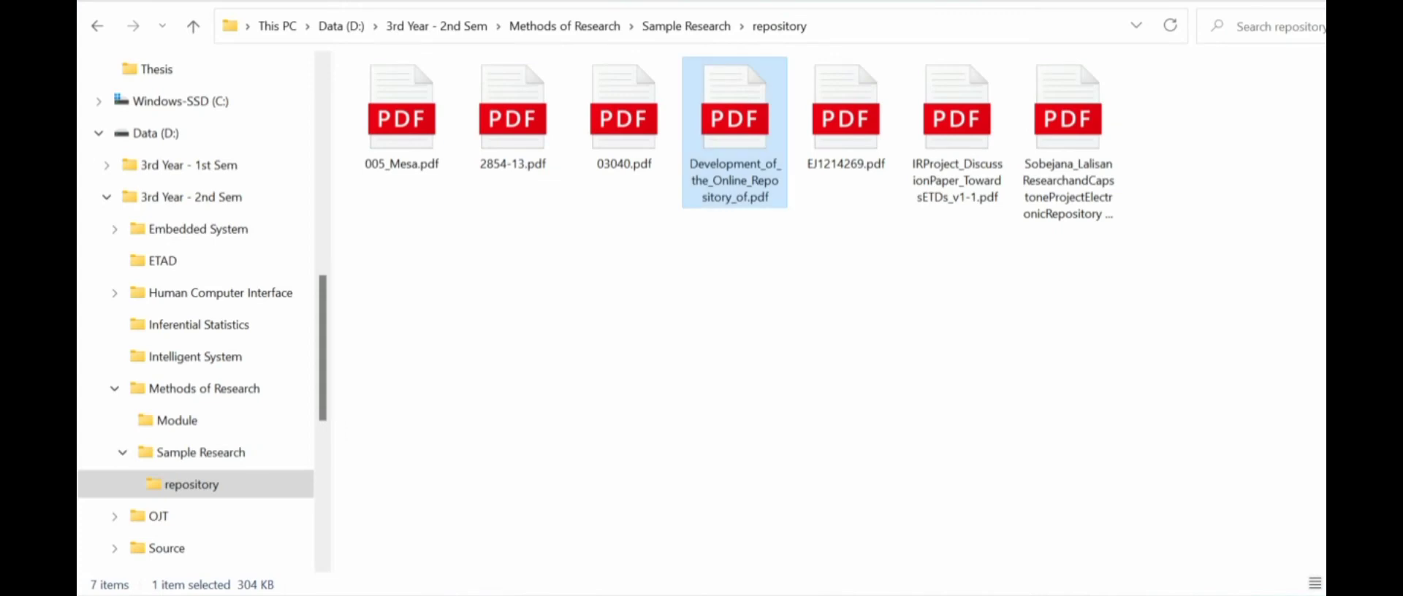
mouse_move(782, 595)
click(782, 530)
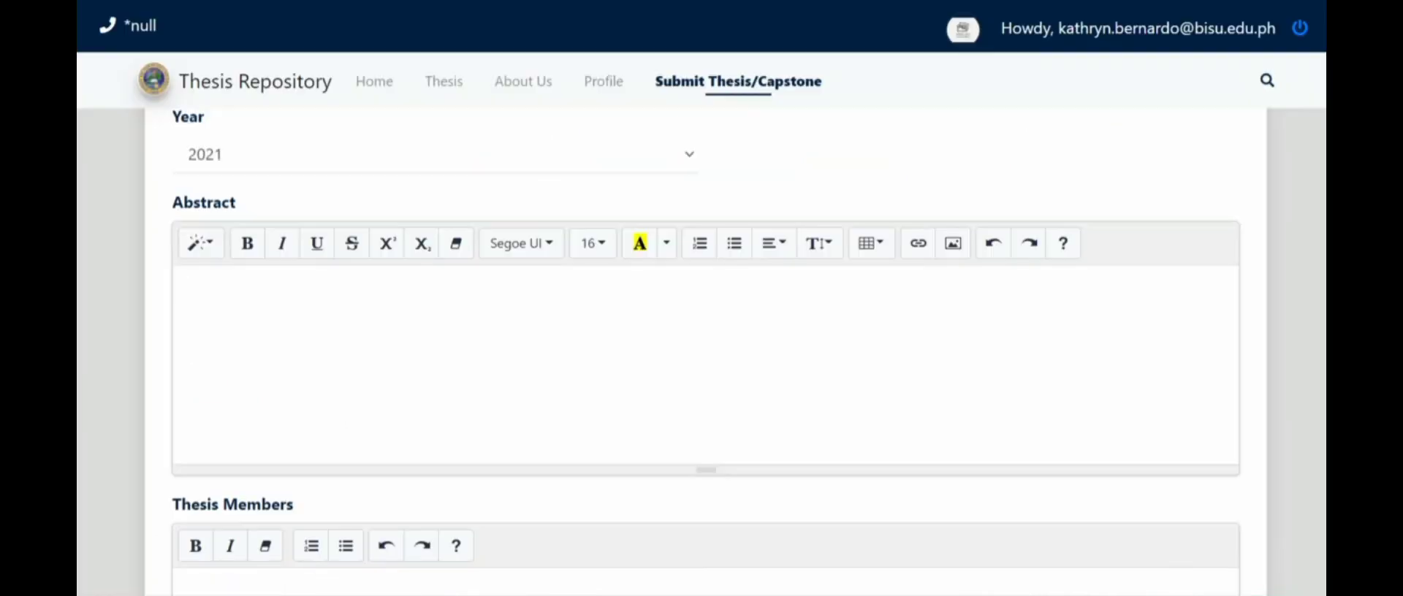
key(alt+Tab)
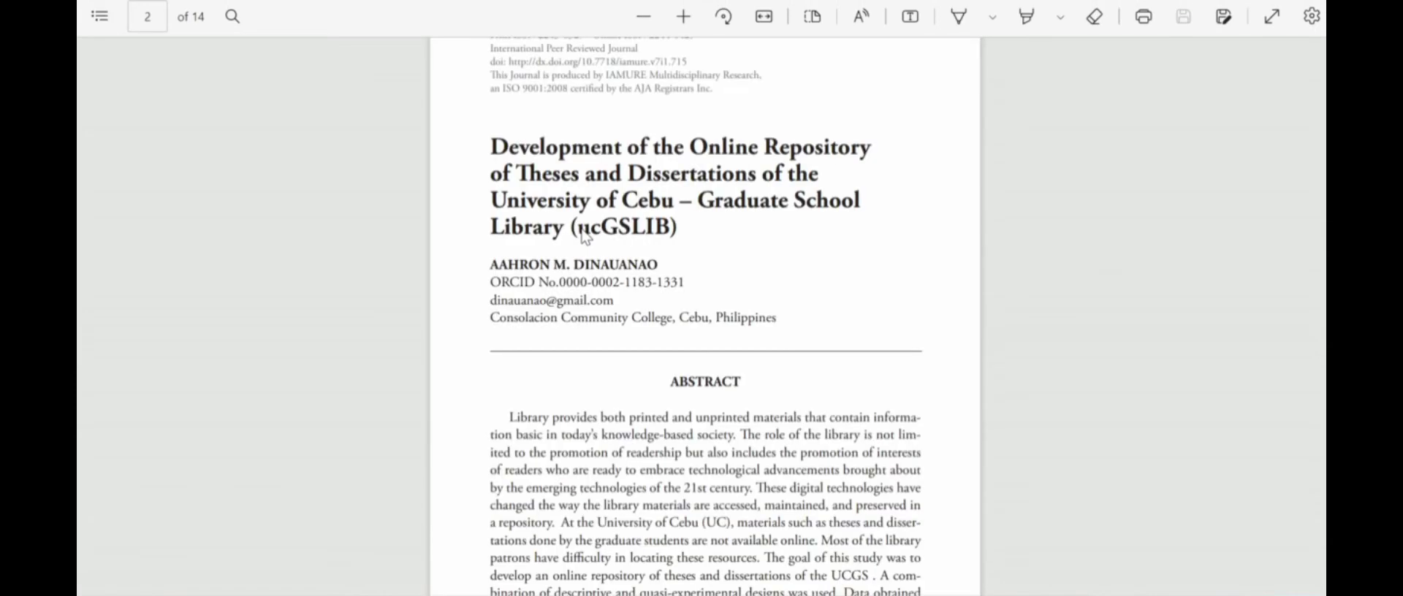
scroll(585, 238, down, 4)
drag(509, 154, 896, 413)
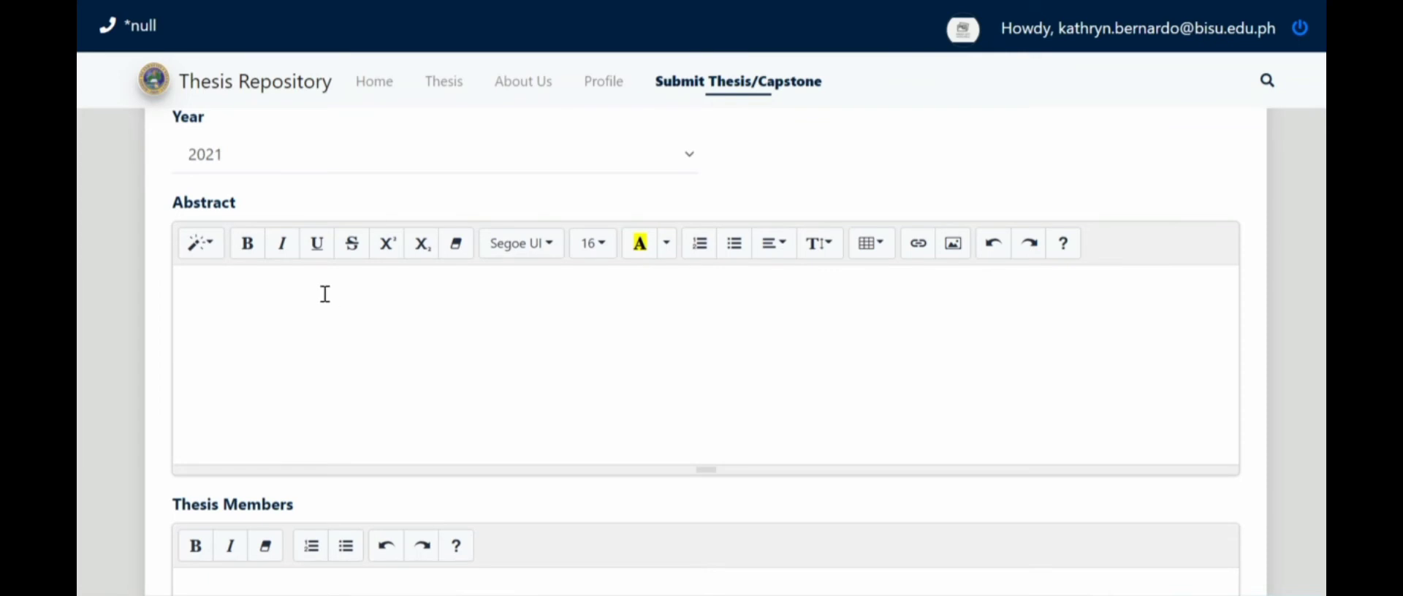
- Paste the ucGSlib online repository abstract into the Abstract editor
key(ctrl+v)
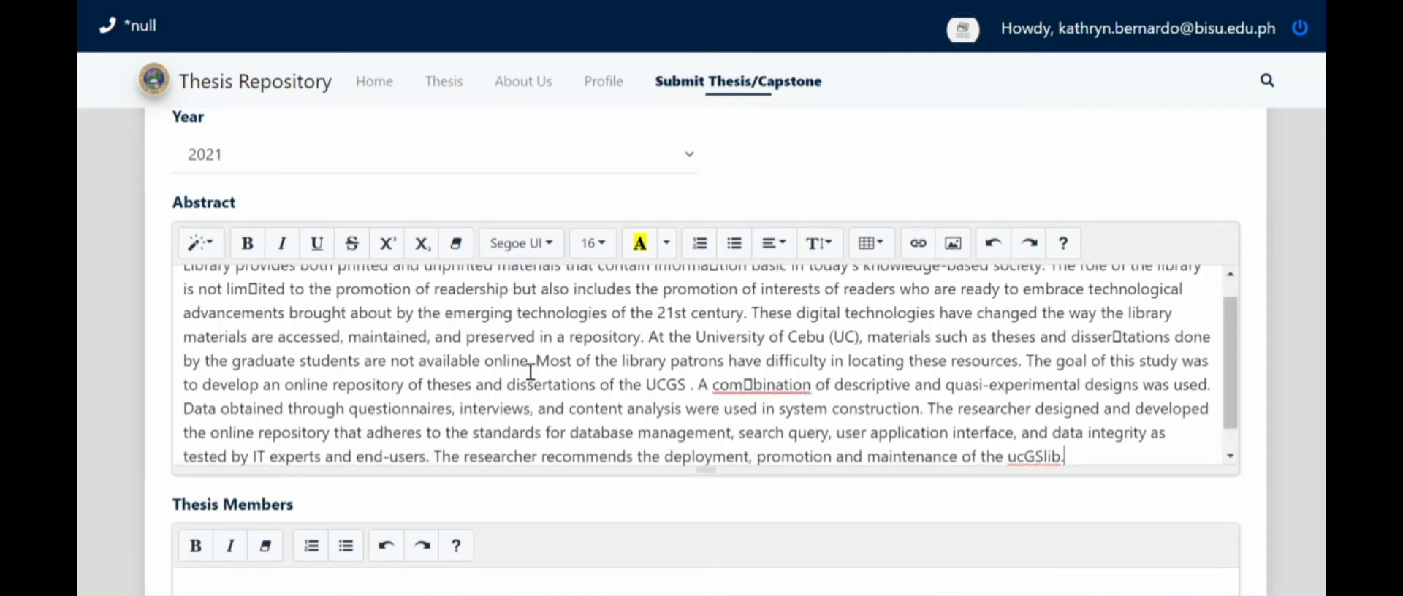
scroll(530, 371, up, 1)
scroll(530, 371, down, 2)
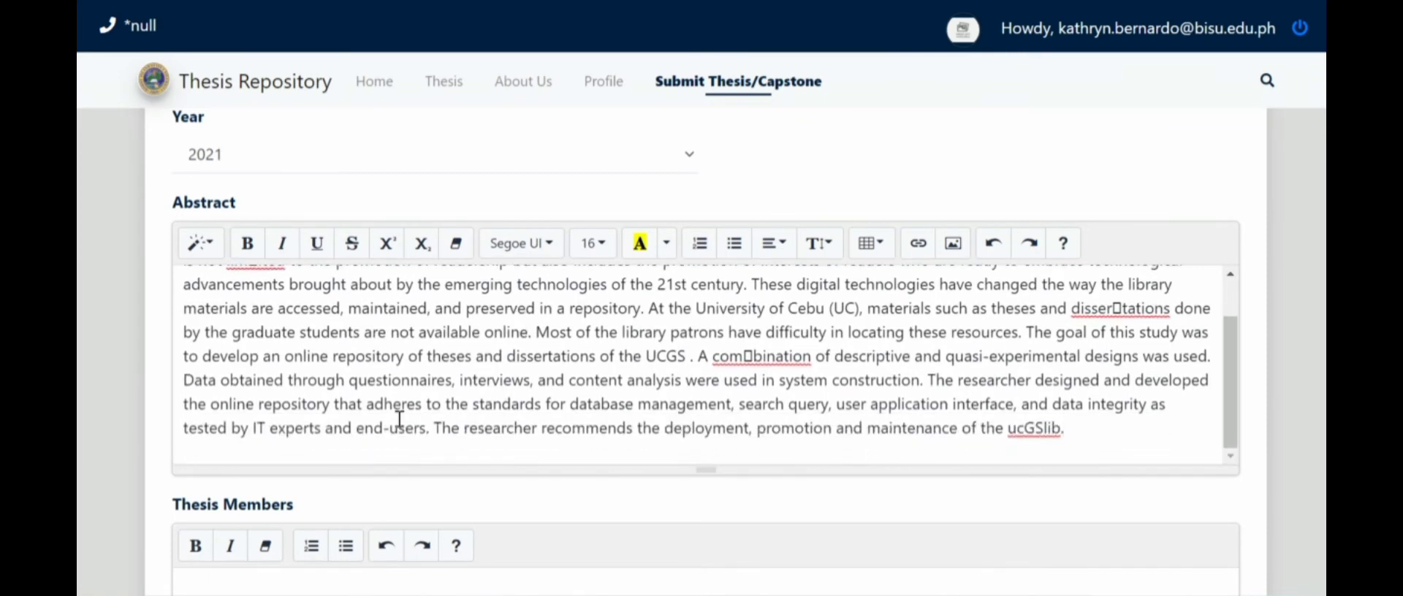
scroll(435, 423, down, 5)
click(257, 200)
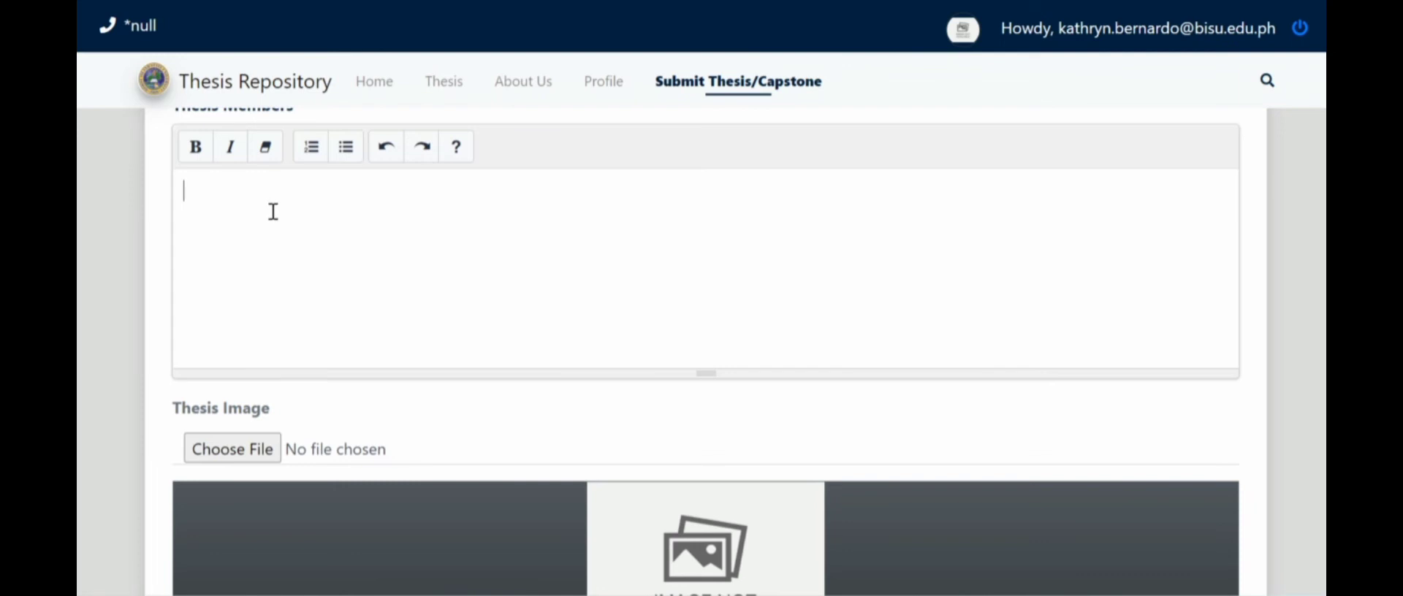
- Enter a 'Leader:' line with the leader's name, a 'Member:' line, and both members' names on separate lines
text(Leader: Kathryn Bern)
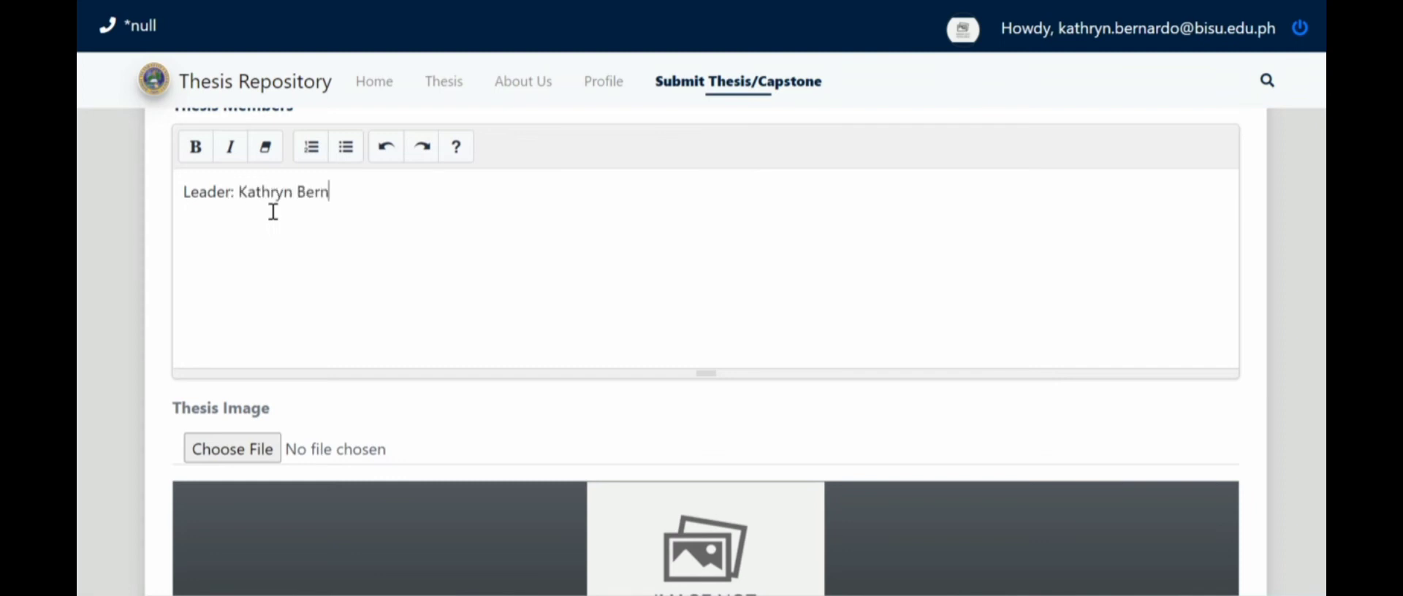
text(ardo)
key(Return)
text(Membe)
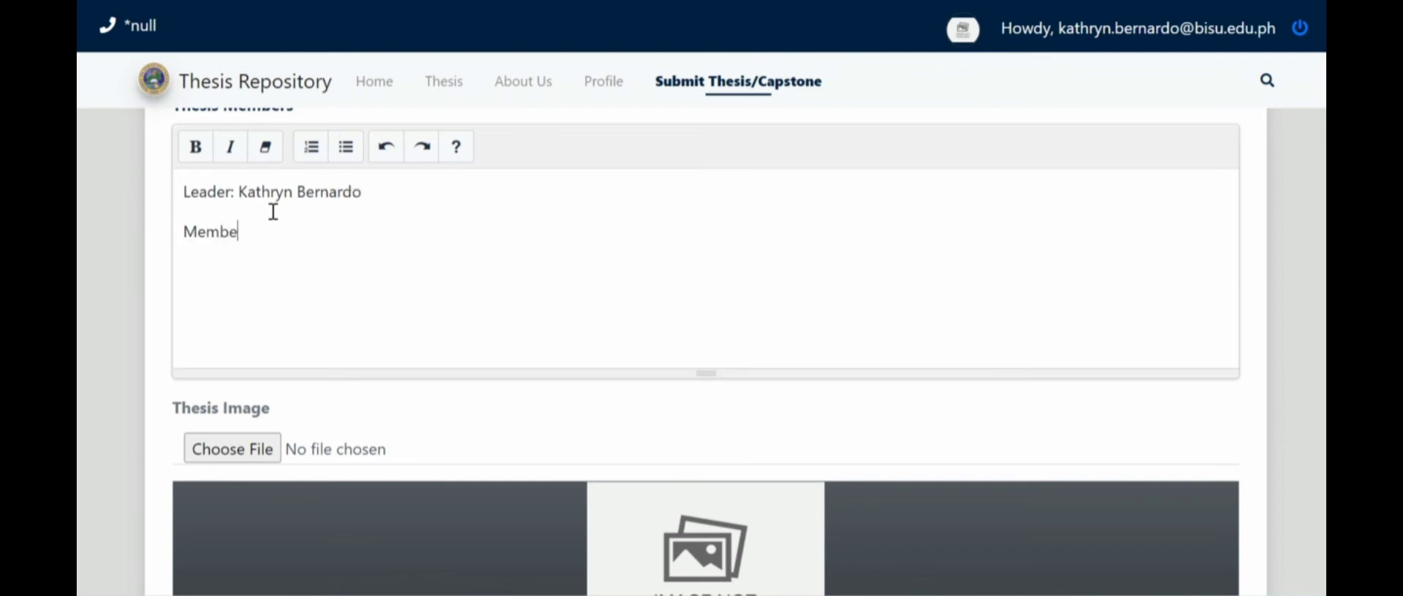
text(r: Juan)
key(BackSpace)
key(BackSpace)
key(Return)
text(Juna)
key(BackSpace)
key(BackSpace)
text(an Cruz )
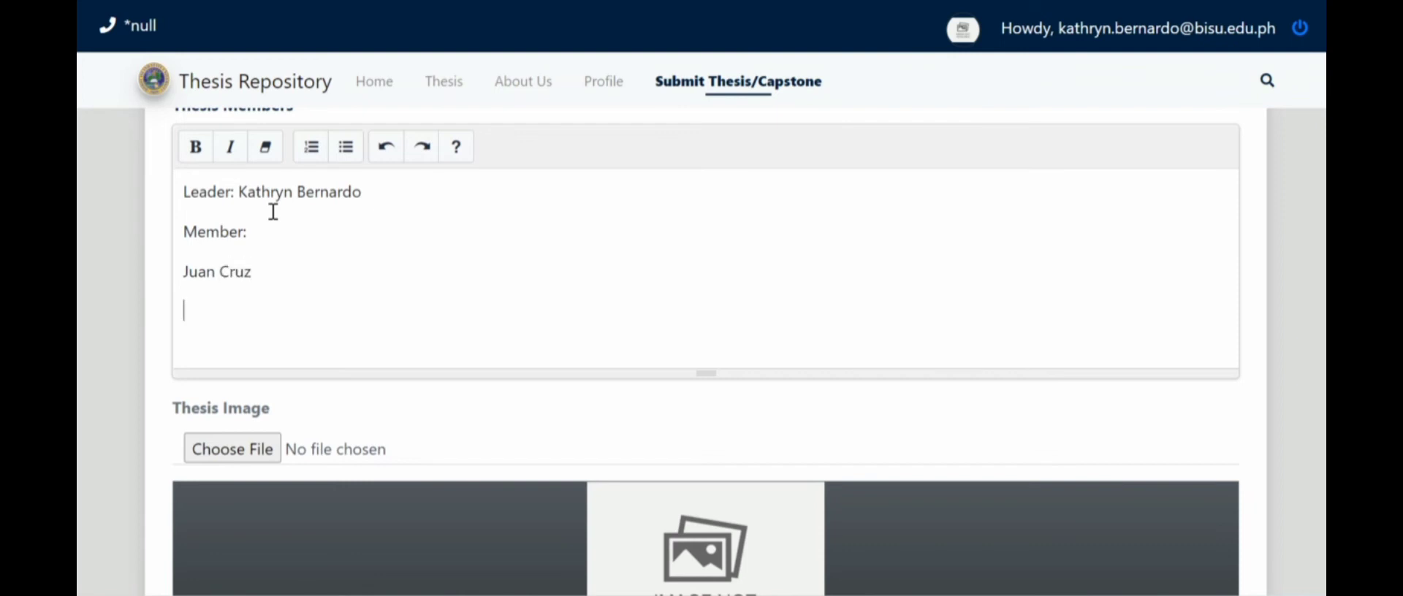
- Choose Picture2.png, the university seal, from Pictures as the Thesis Image
scroll(292, 219, down, 3)
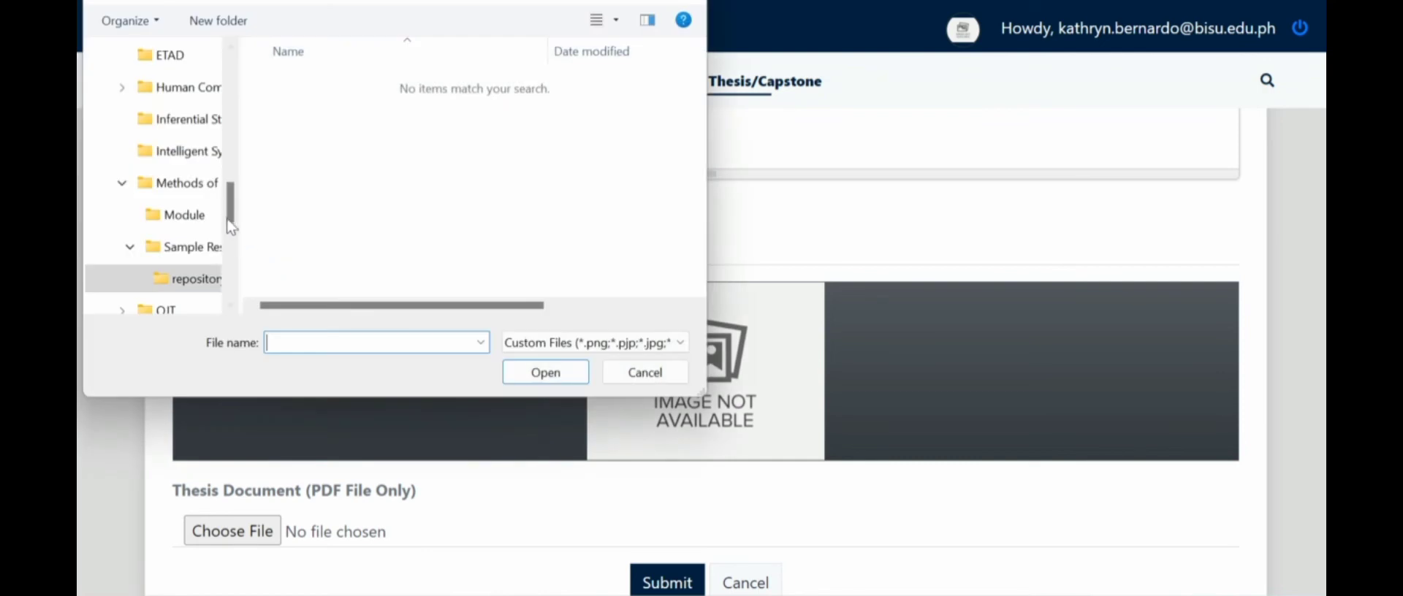
scroll(229, 231, down, 1)
drag(229, 231, 231, 191)
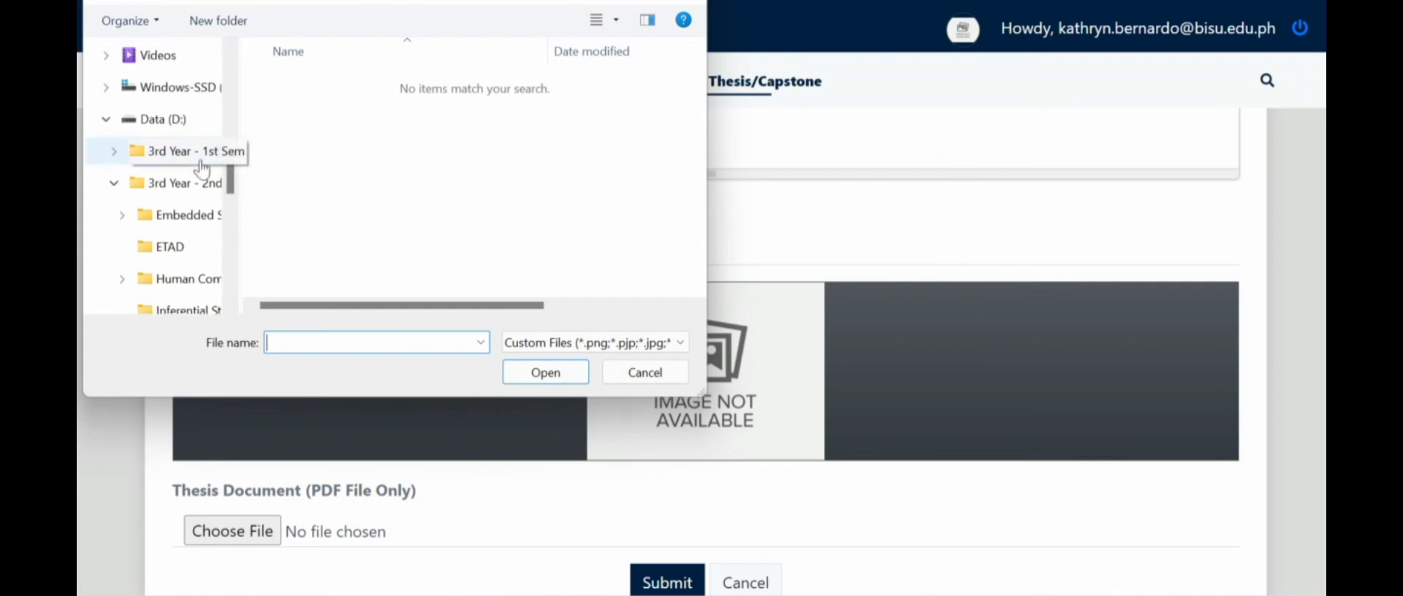
scroll(166, 174, up, 1)
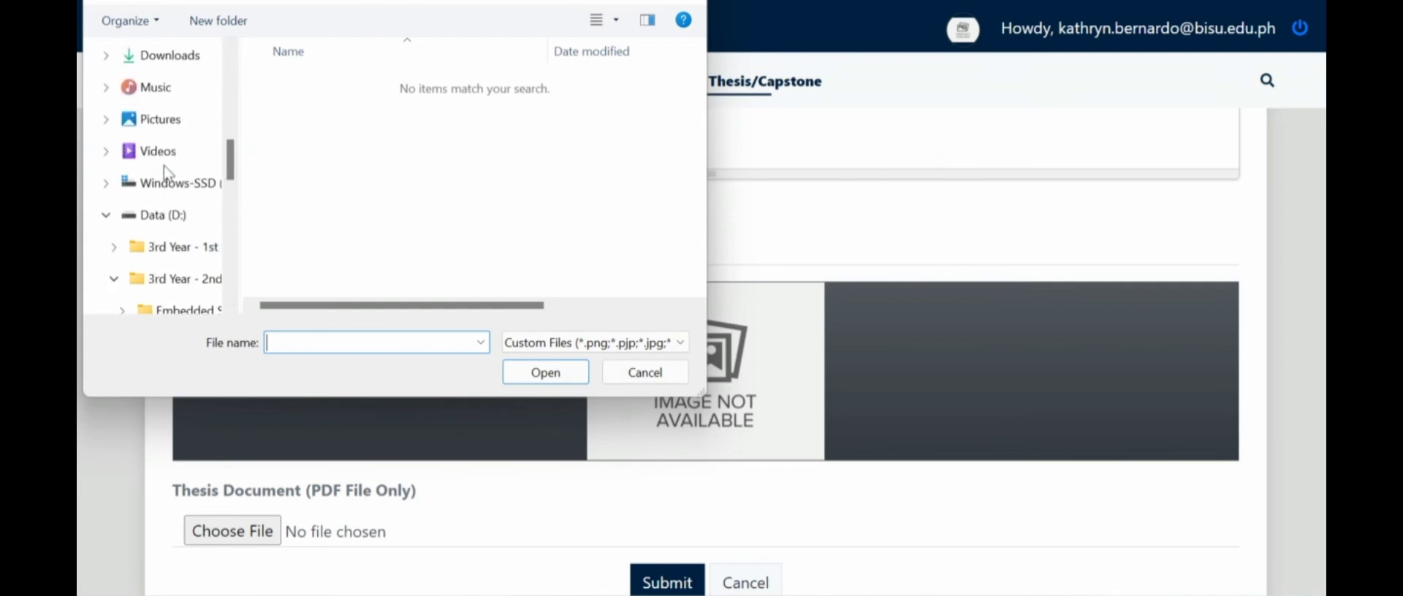
click(168, 121)
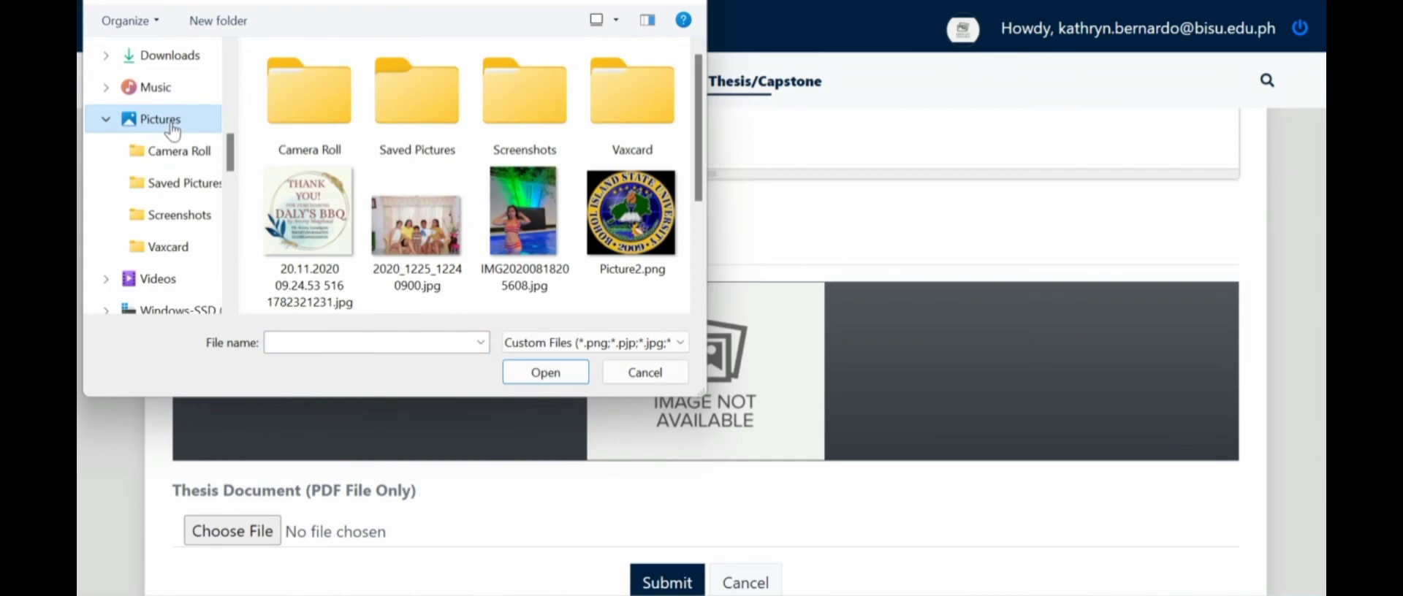
scroll(173, 131, down, 1)
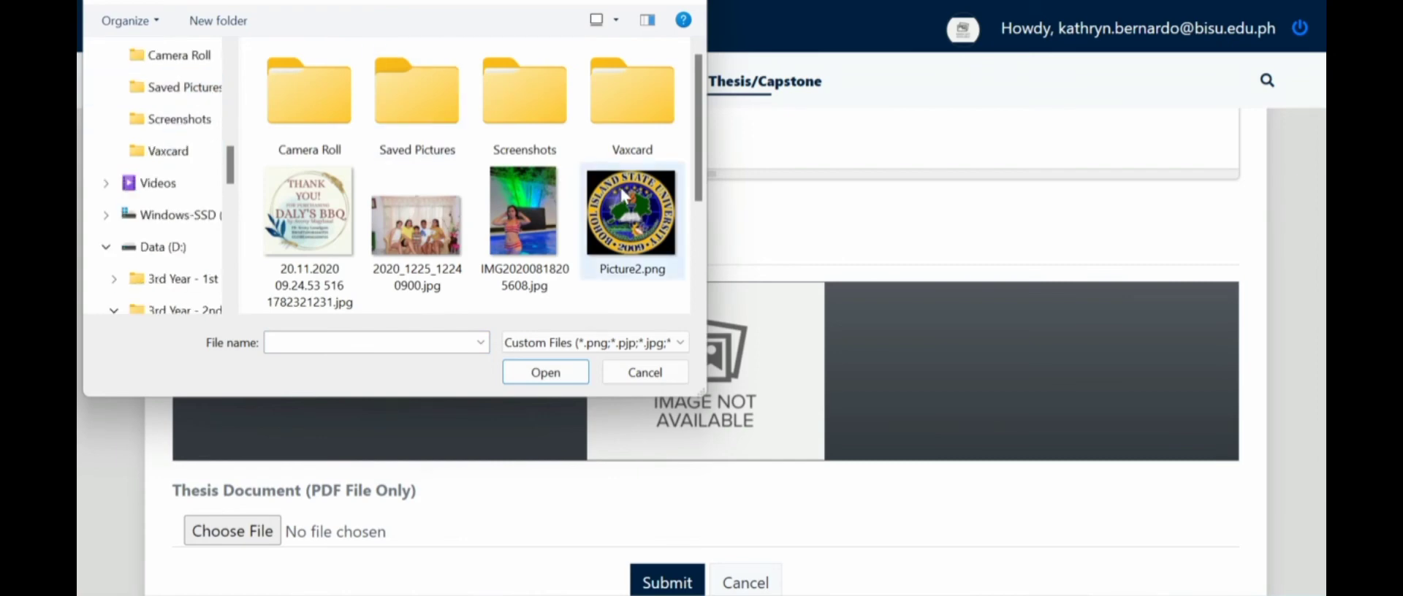
click(632, 220)
click(546, 376)
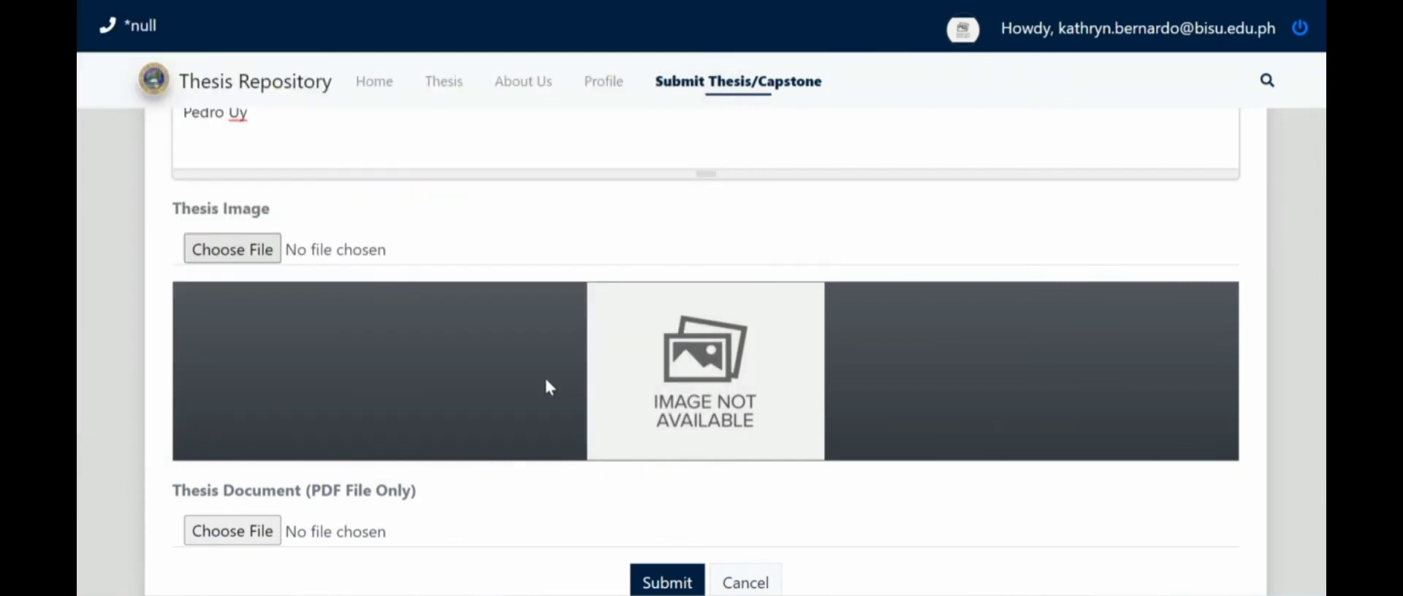
scroll(546, 388, down, 1)
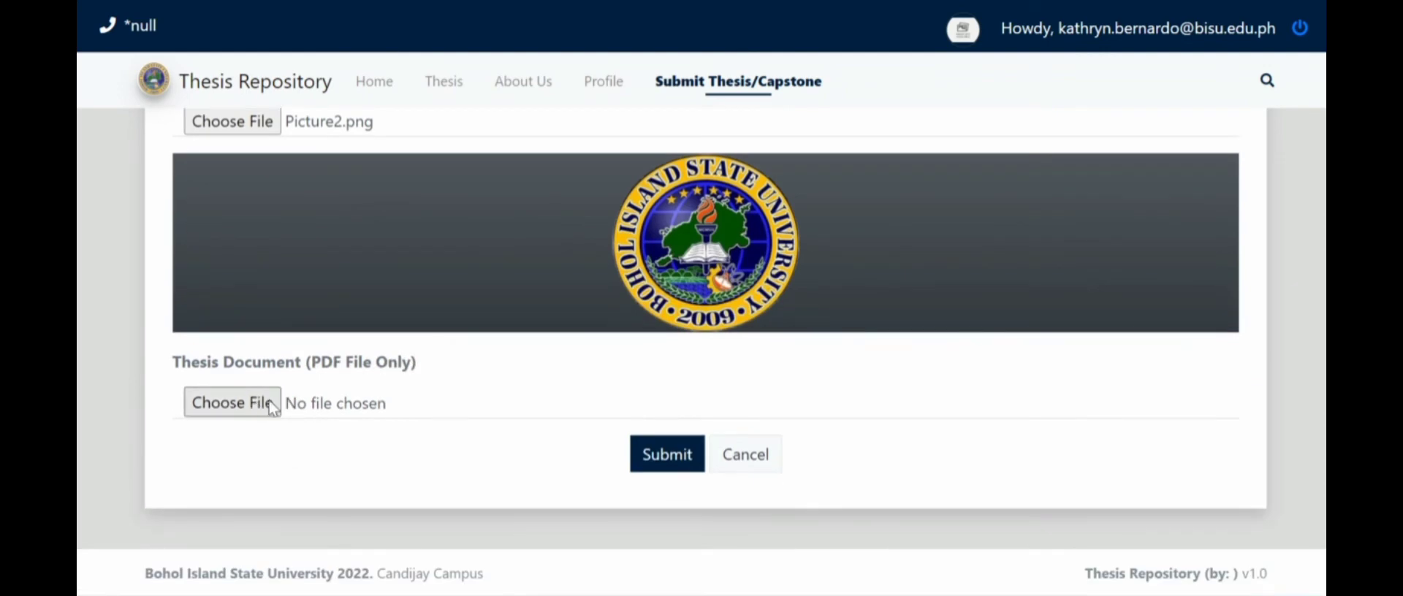
- Attach Development_of_the_Online_Repository_of.pdf from the D: drive's Sample Research folder as the thesis document
click(272, 405)
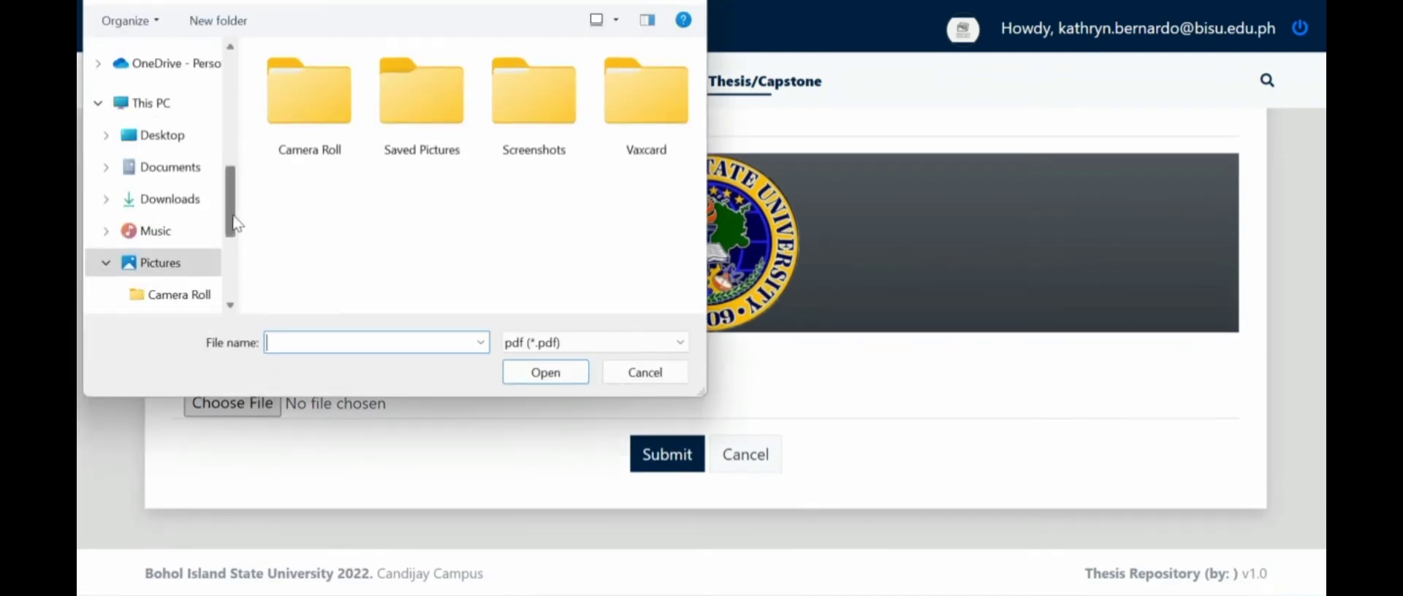
scroll(236, 223, down, 3)
click(153, 245)
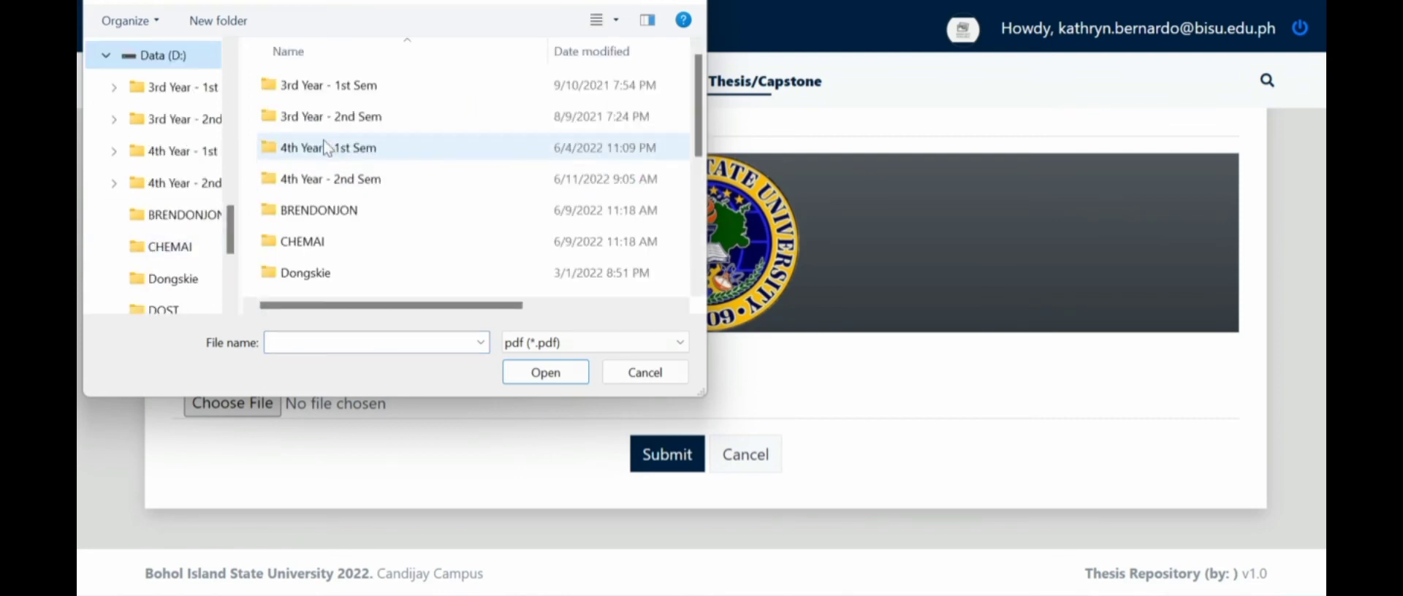
double_click(333, 119)
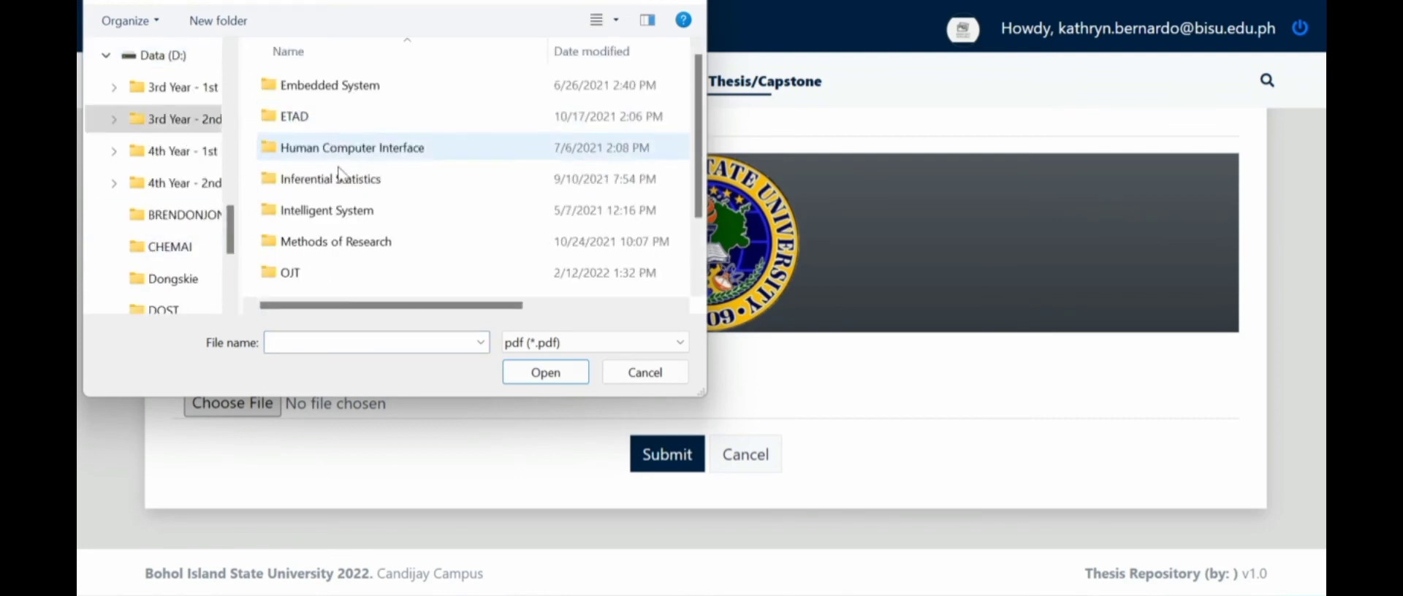
double_click(339, 241)
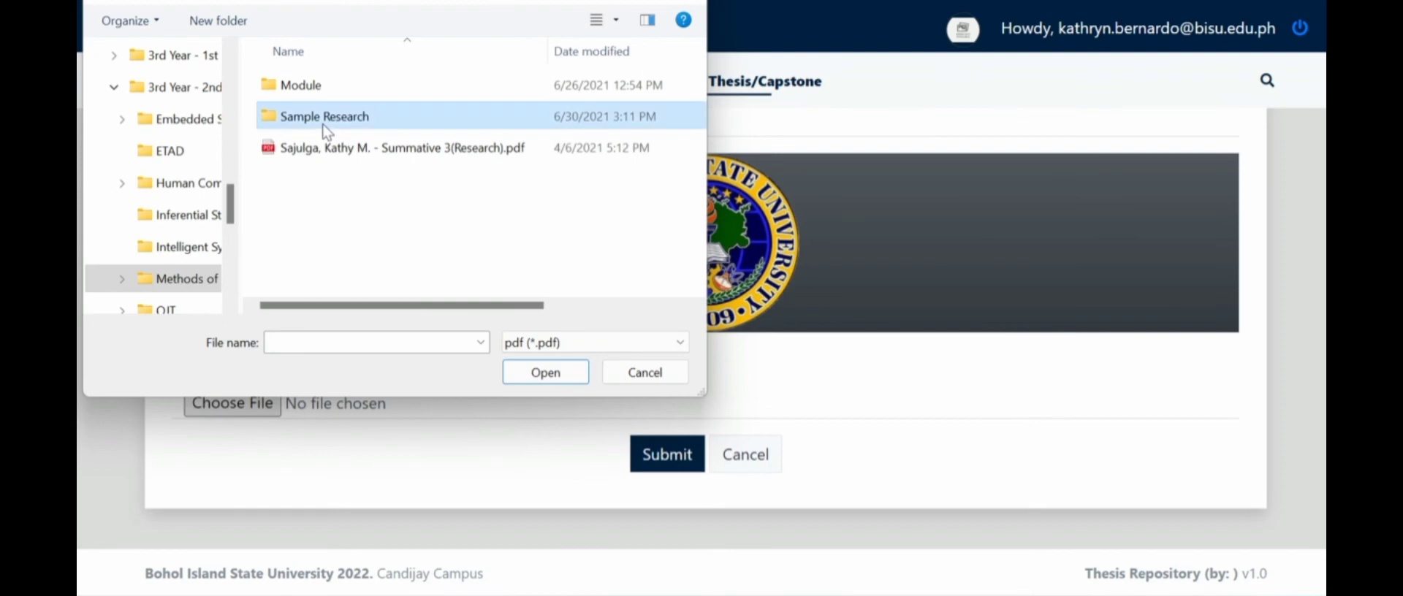
double_click(325, 124)
double_click(326, 94)
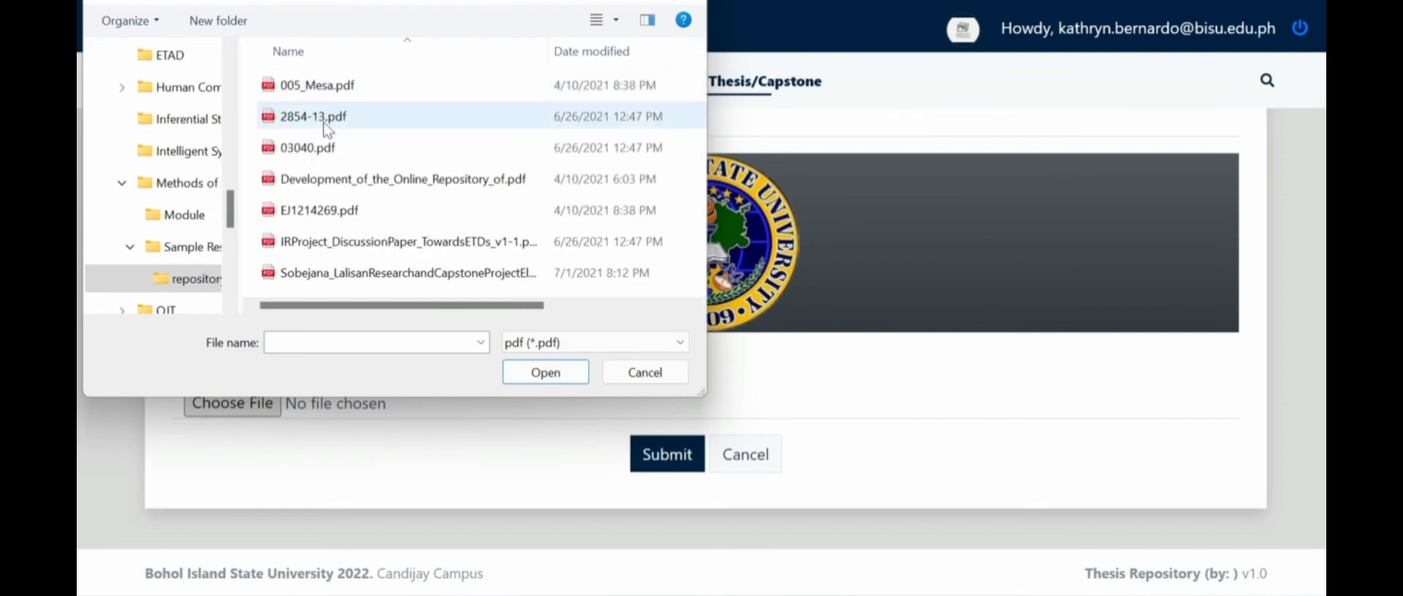
click(333, 183)
click(528, 374)
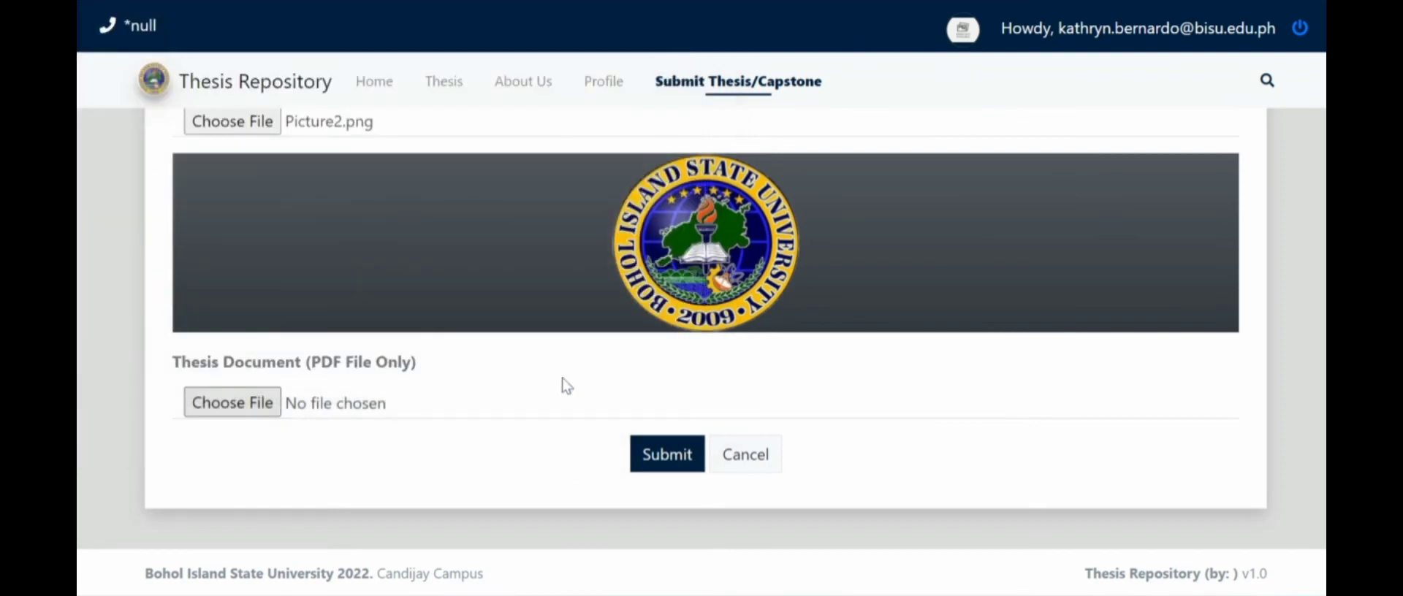
- Submit the thesis so it appears as Pending in the admin thesis list
click(665, 465)
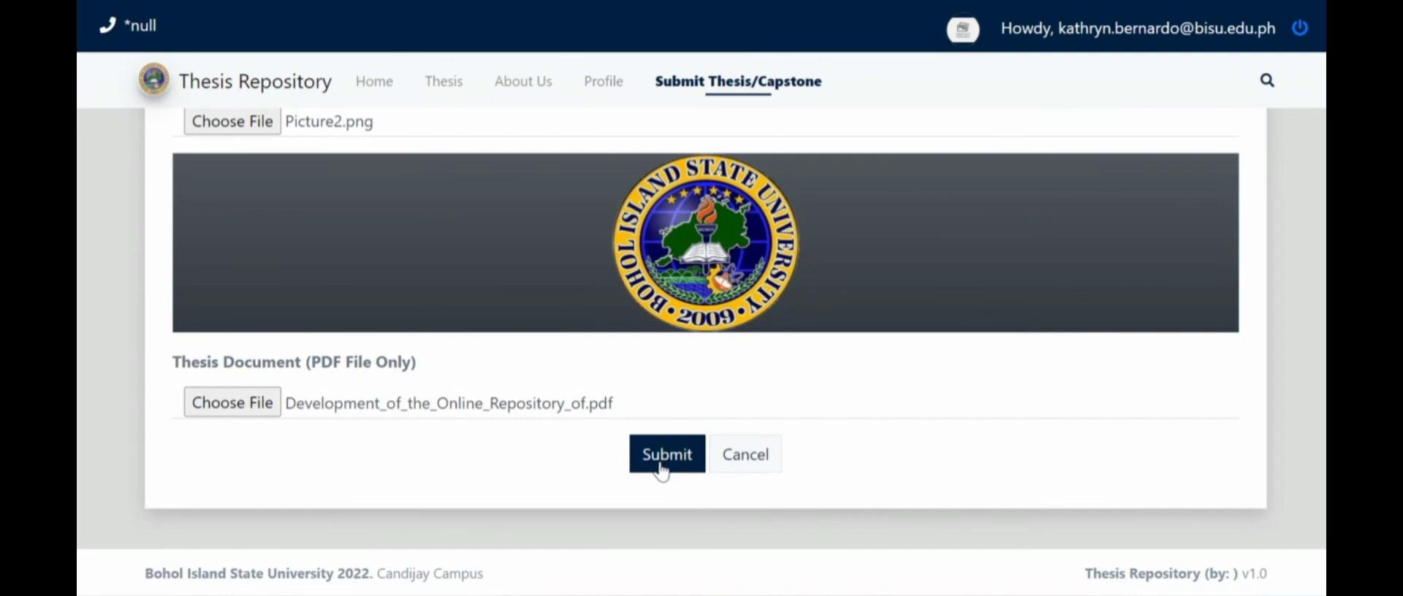
scroll(661, 468, up, 3)
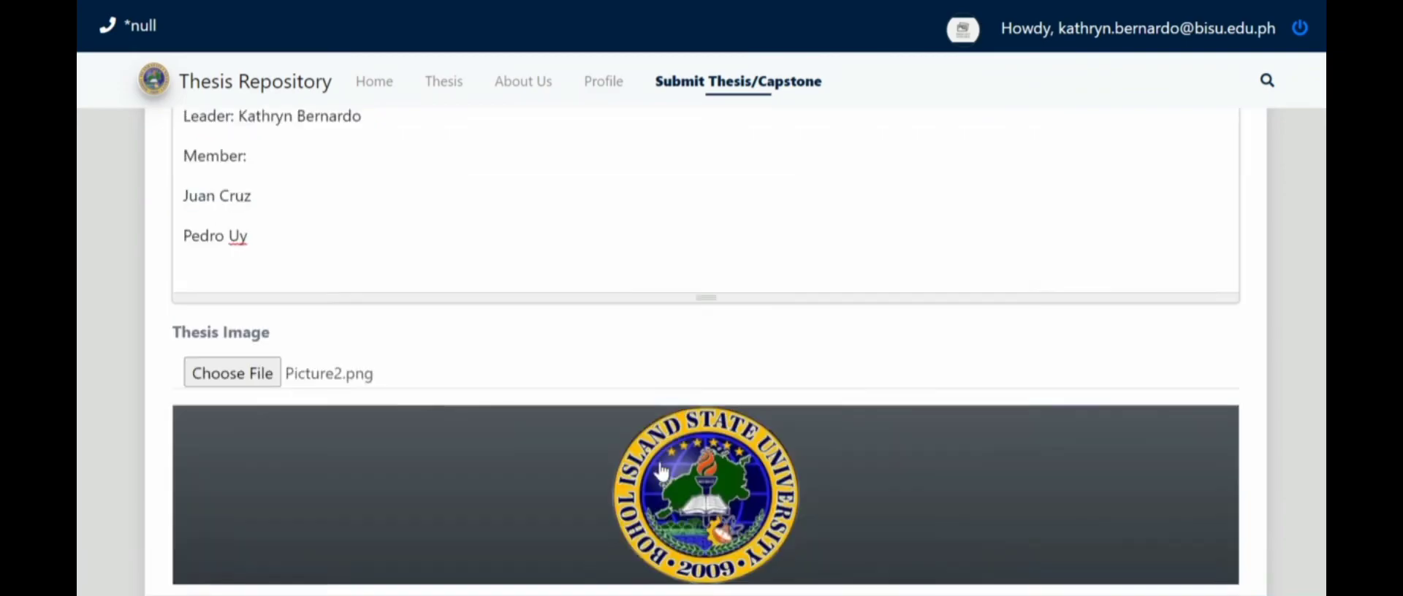
scroll(660, 463, down, 2)
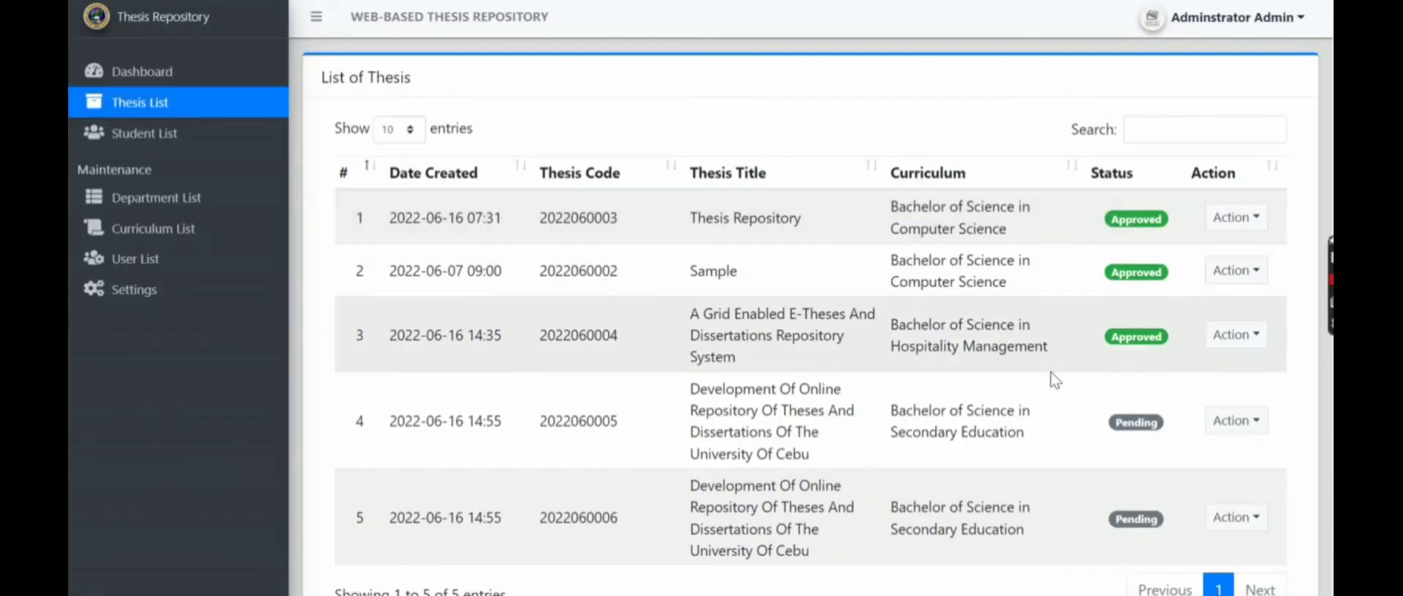
scroll(1055, 379, down, 1)
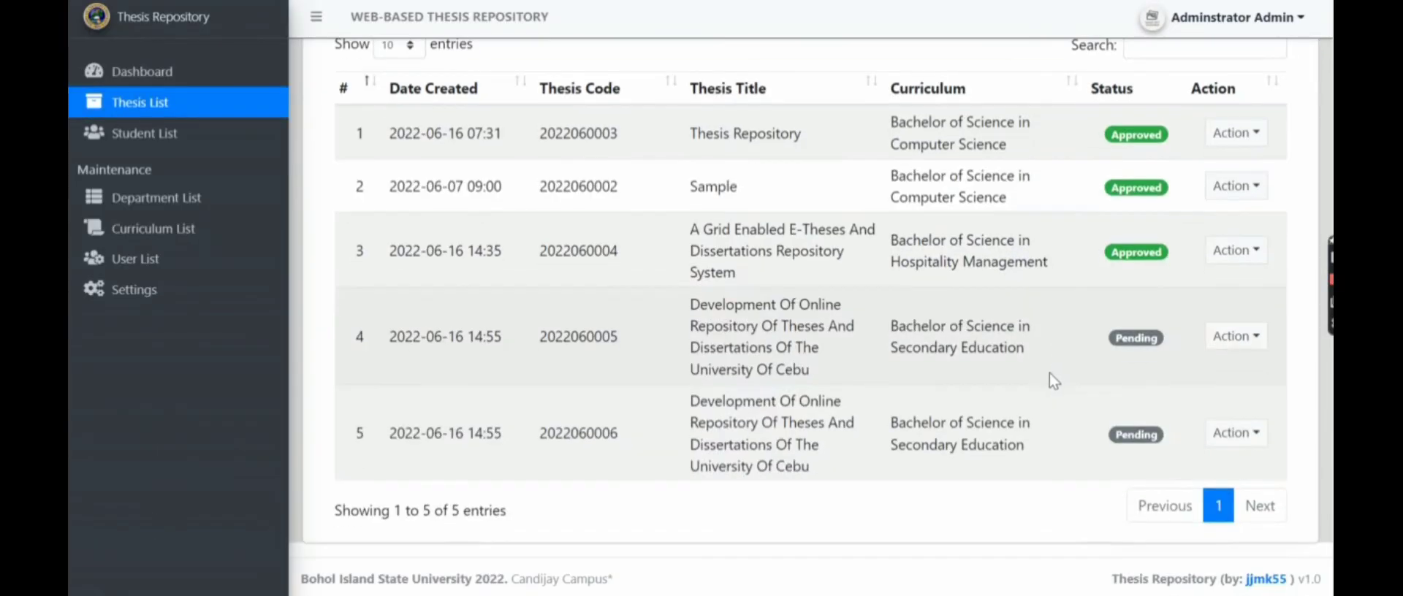
click(1265, 350)
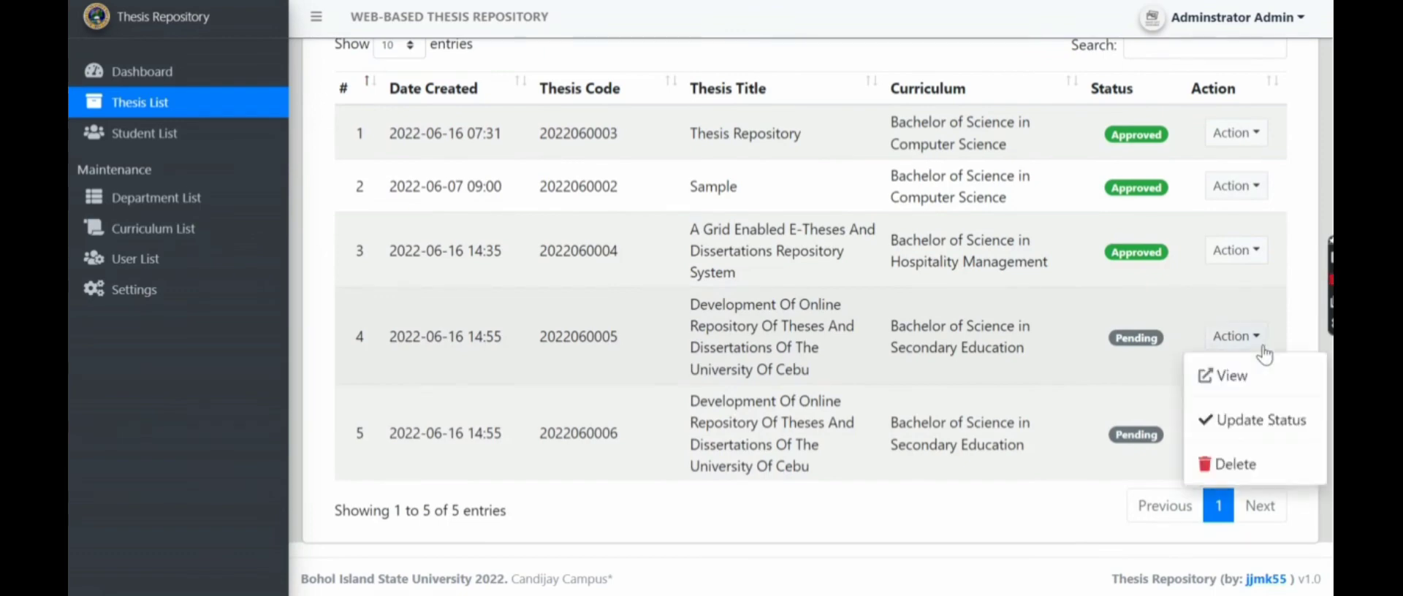
click(1242, 421)
click(669, 301)
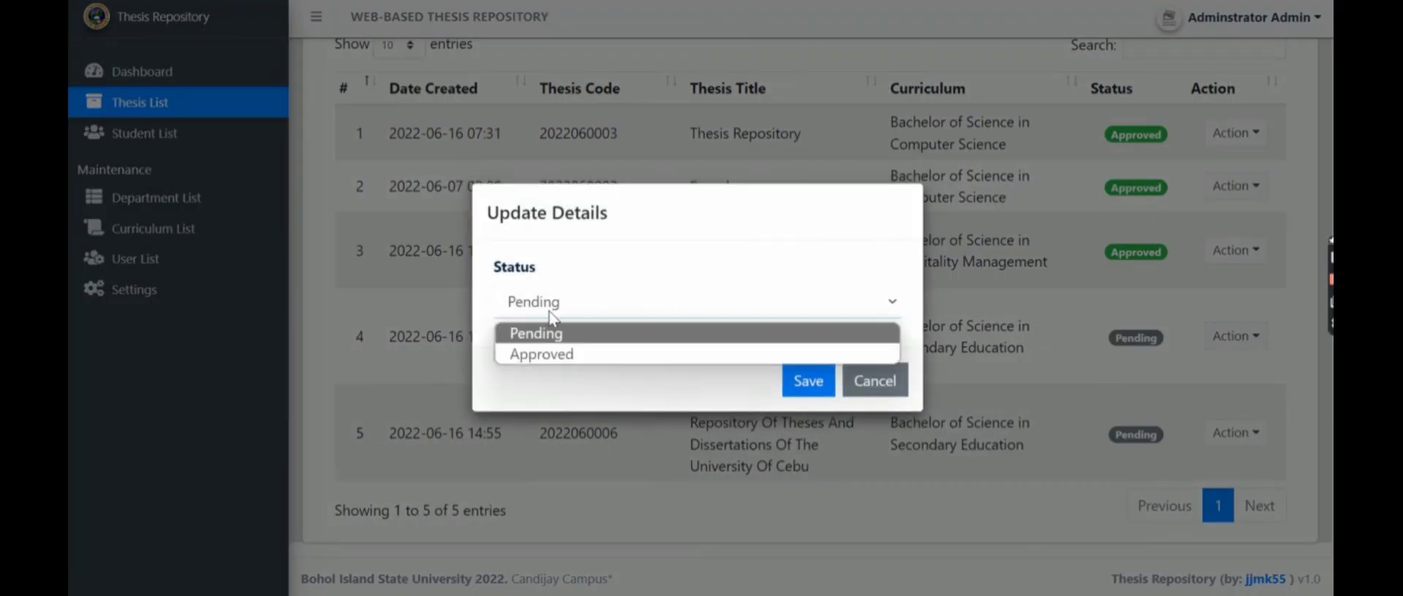
click(551, 353)
click(802, 389)
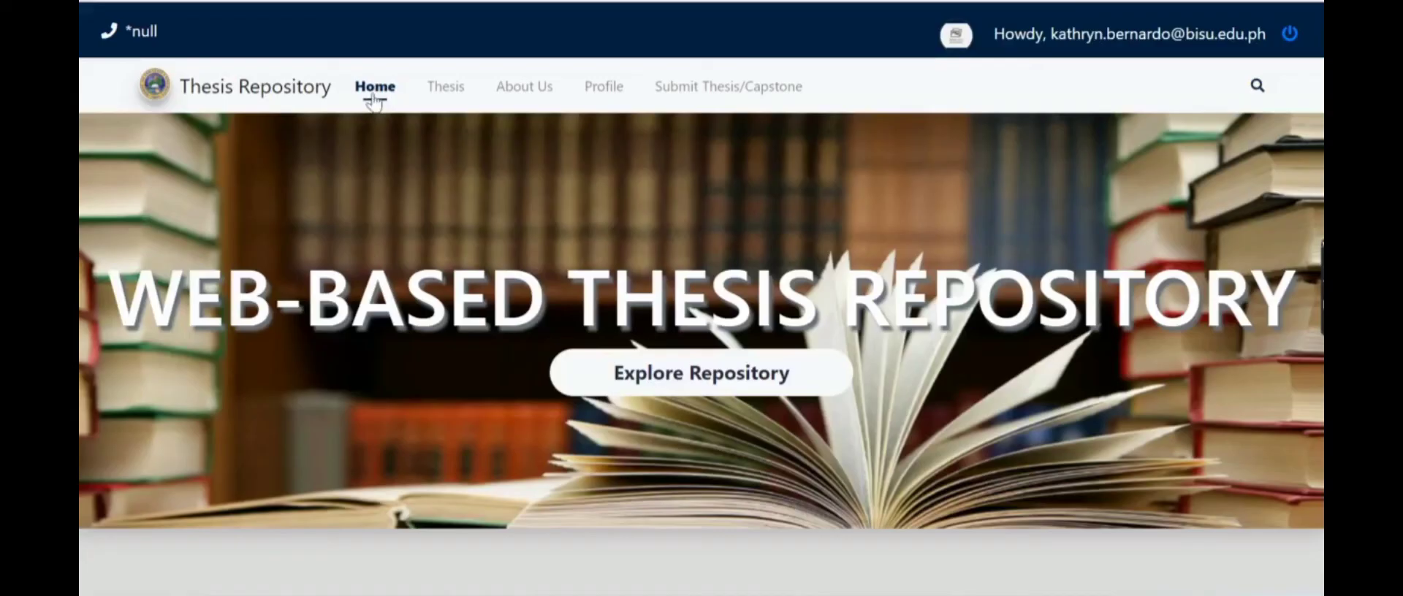
- Open the University of Cebu thesis from the Thesis list and scroll through its image, abstract and members
click(435, 87)
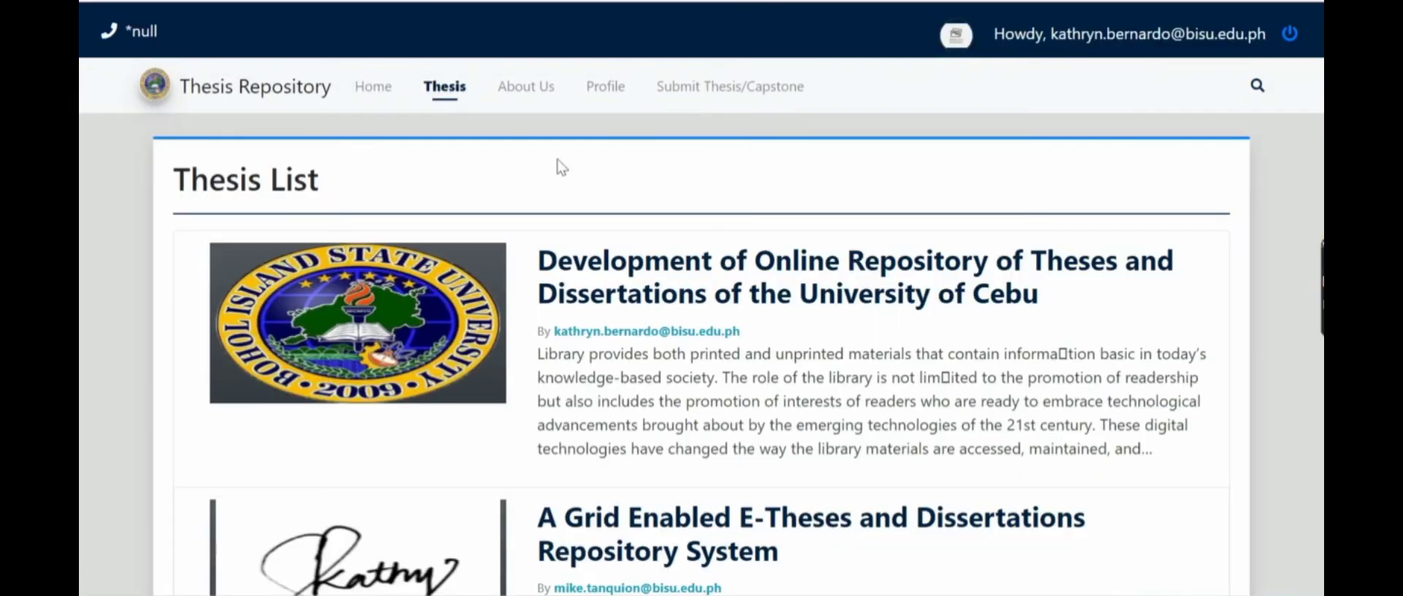
click(542, 301)
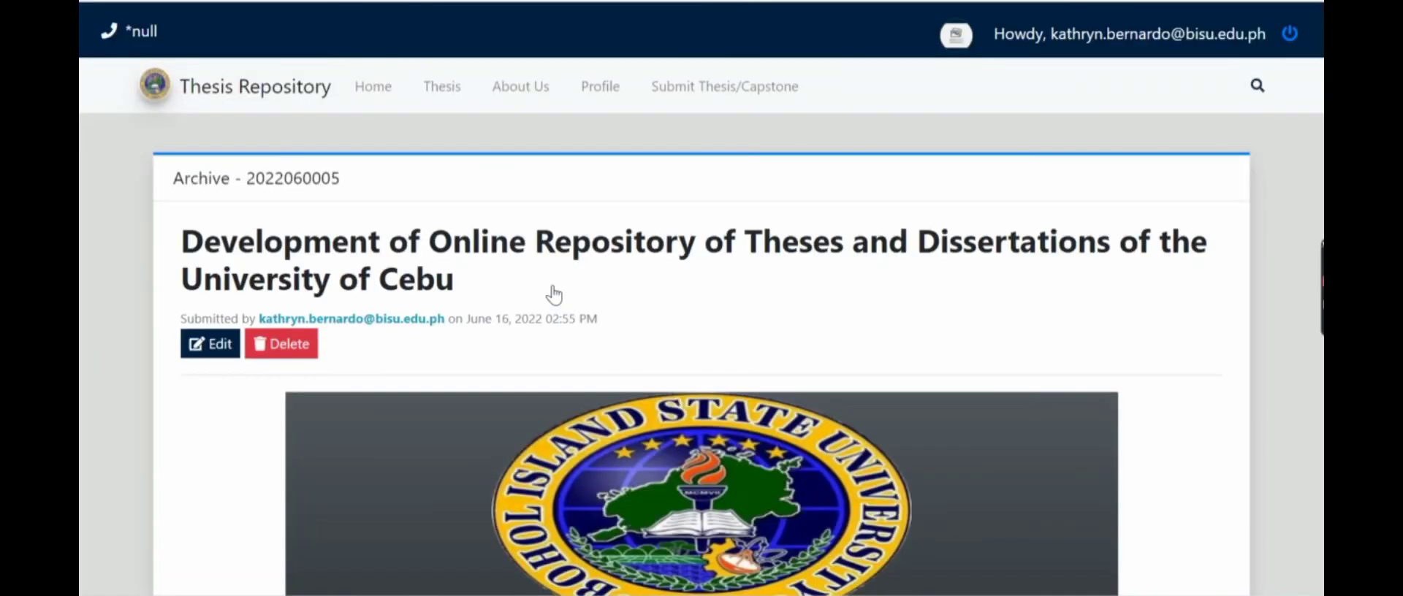
scroll(550, 325, down, 1)
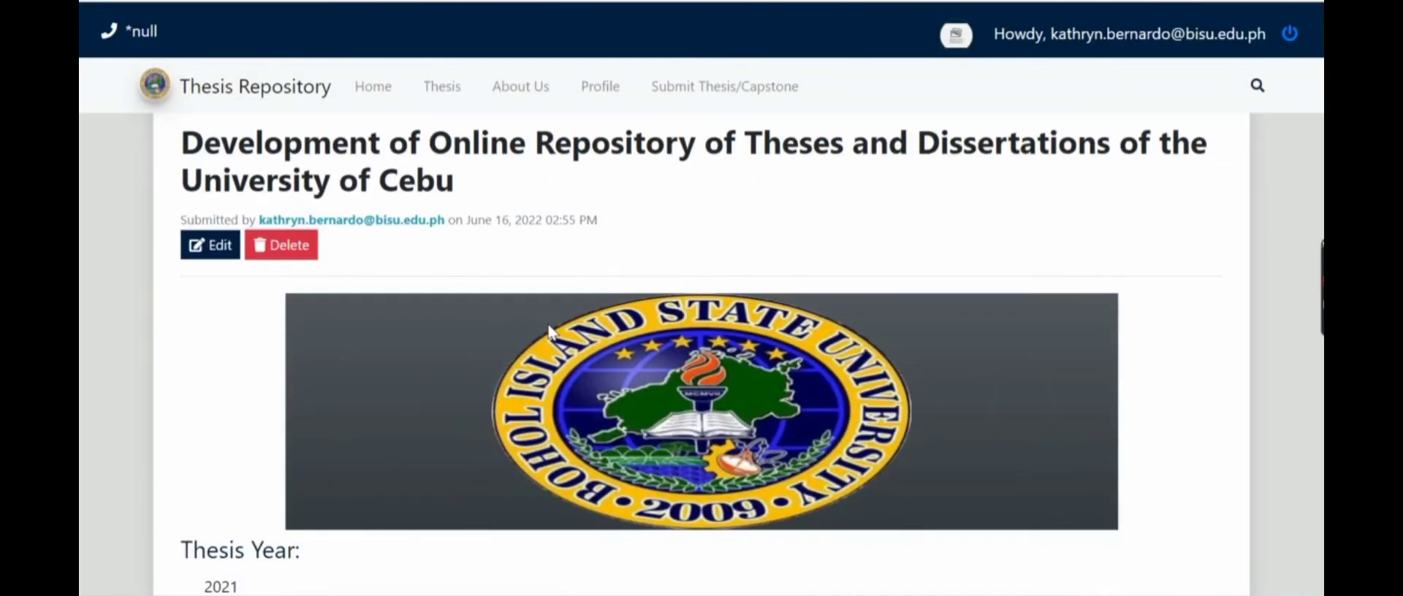
scroll(551, 333, down, 3)
scroll(551, 333, down, 3)
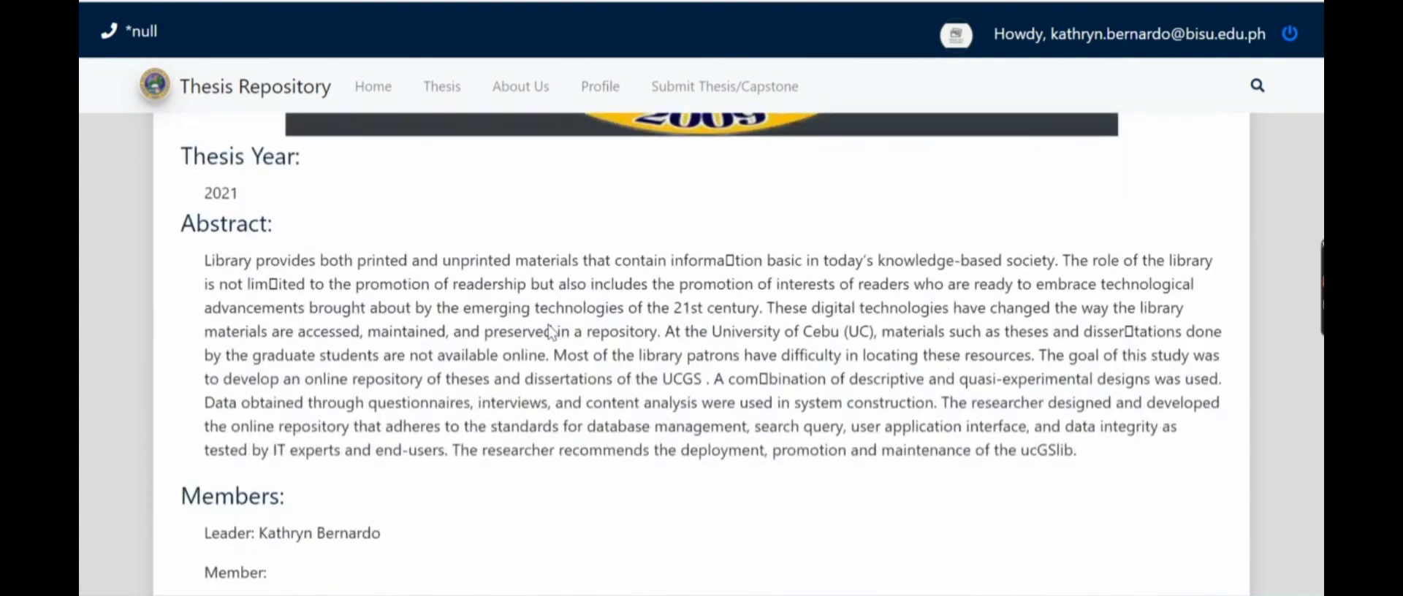
scroll(550, 325, down, 1)
scroll(550, 325, down, 1)
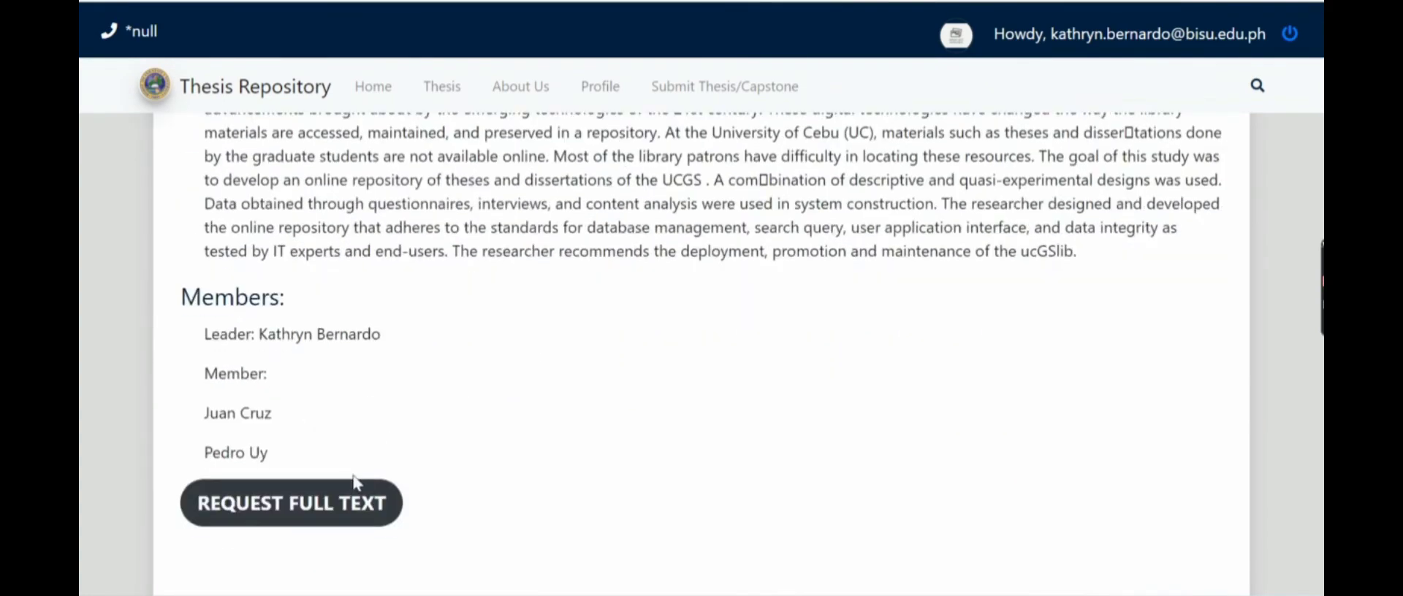
scroll(355, 491, down, 2)
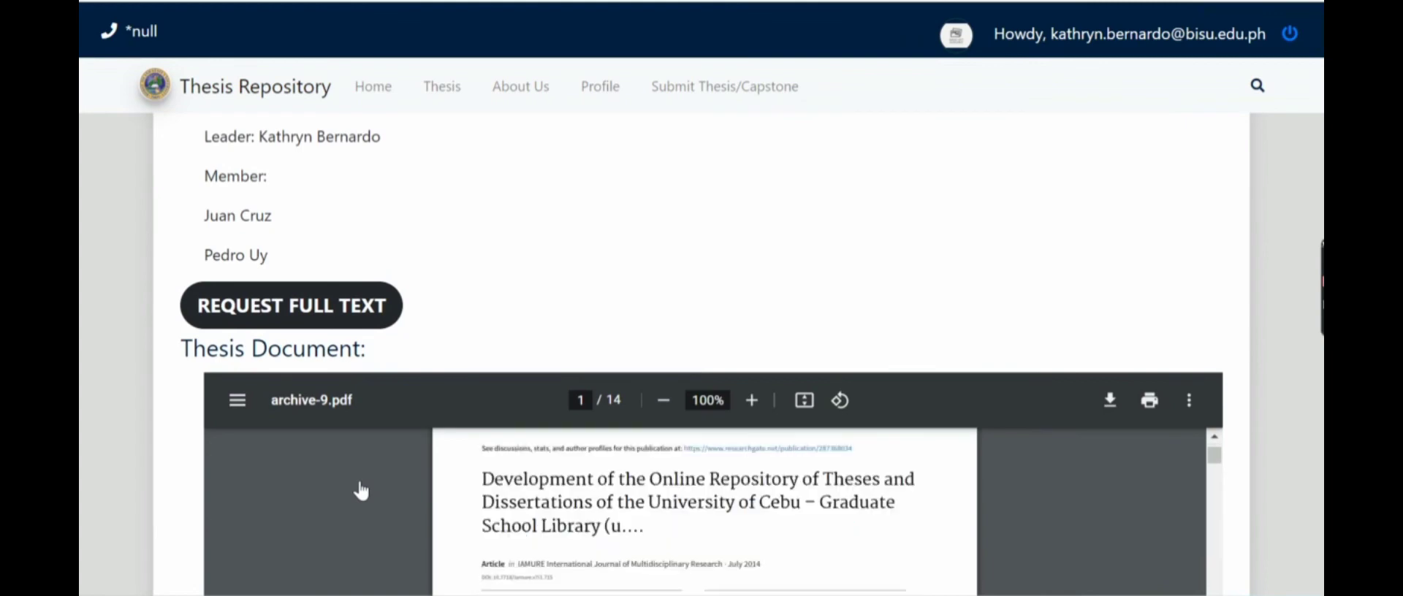
scroll(401, 477, down, 3)
scroll(1175, 401, down, 10)
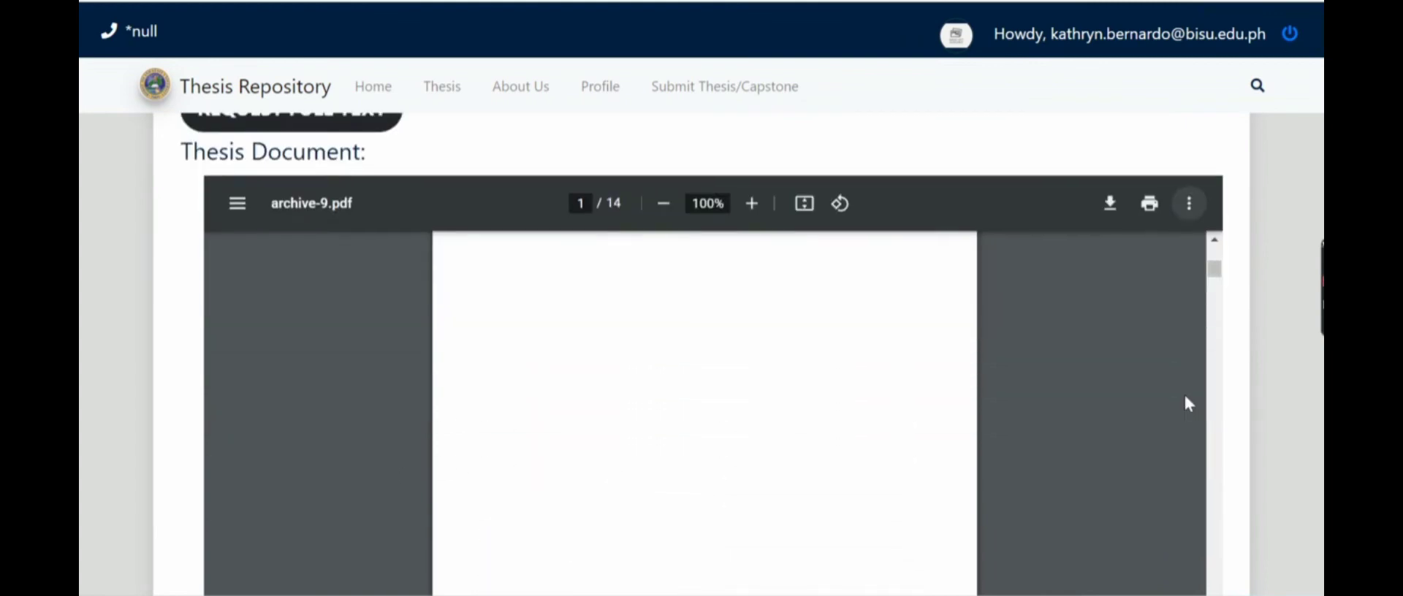
scroll(1142, 405, up, 10)
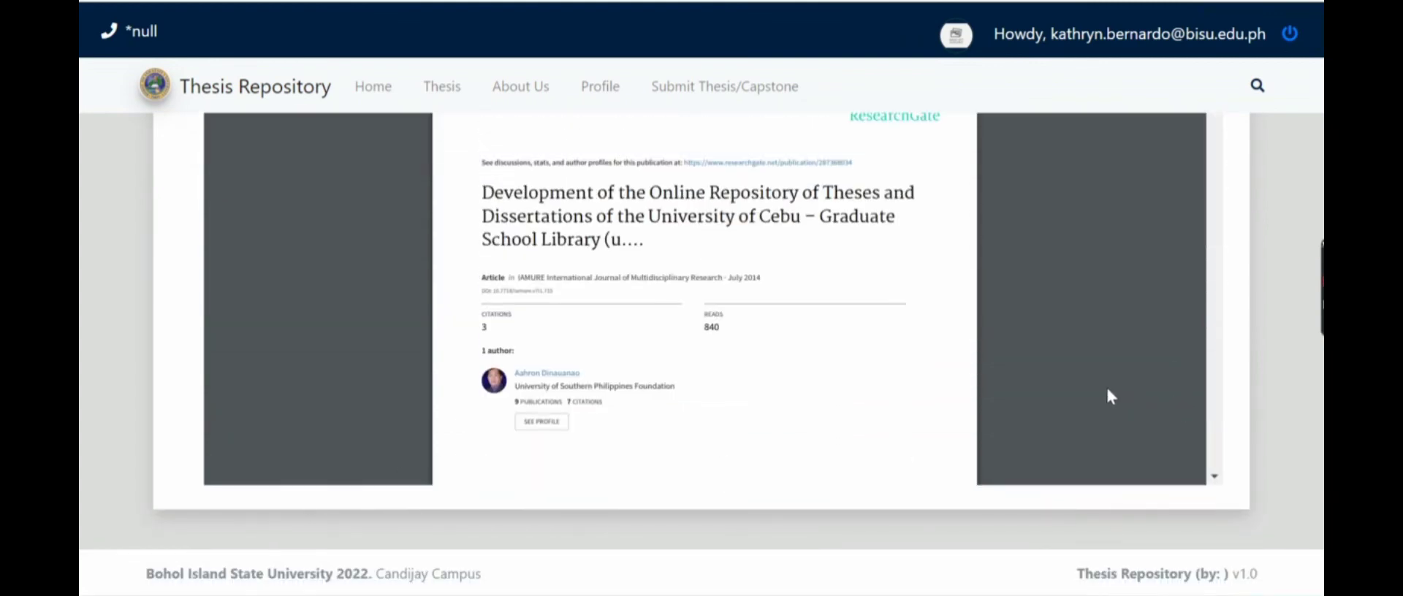
scroll(621, 263, up, 2)
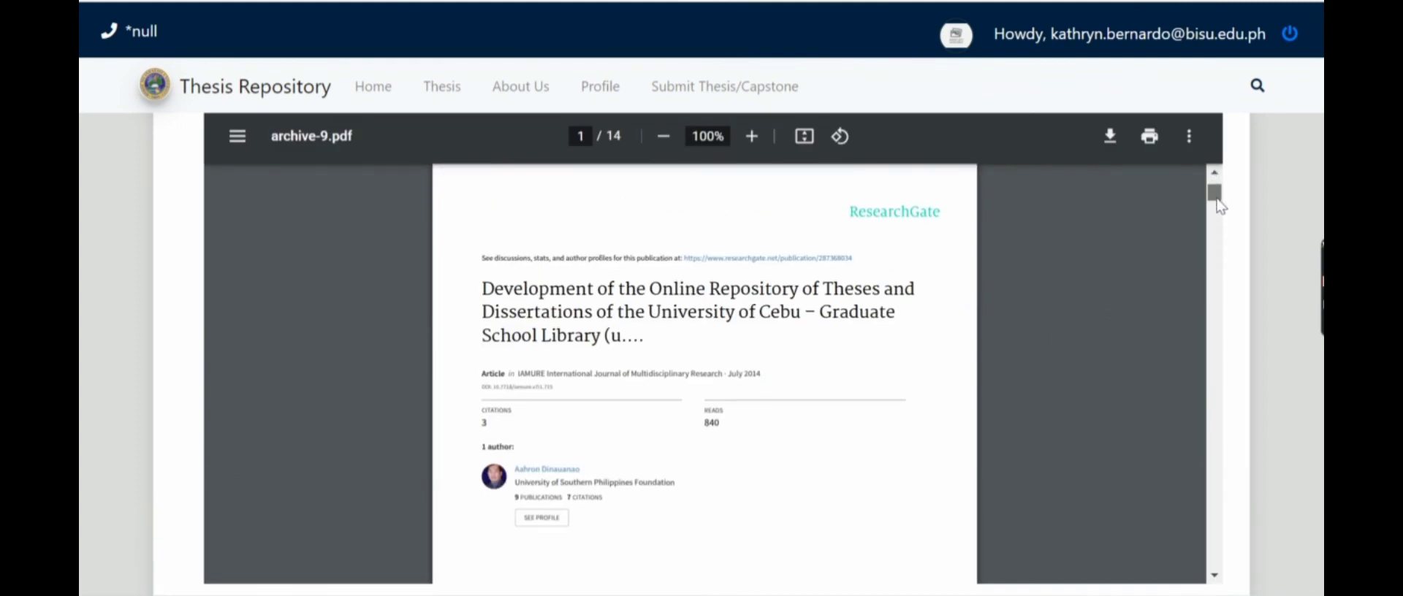
drag(1215, 188, 1211, 258)
scroll(1006, 343, down, 15)
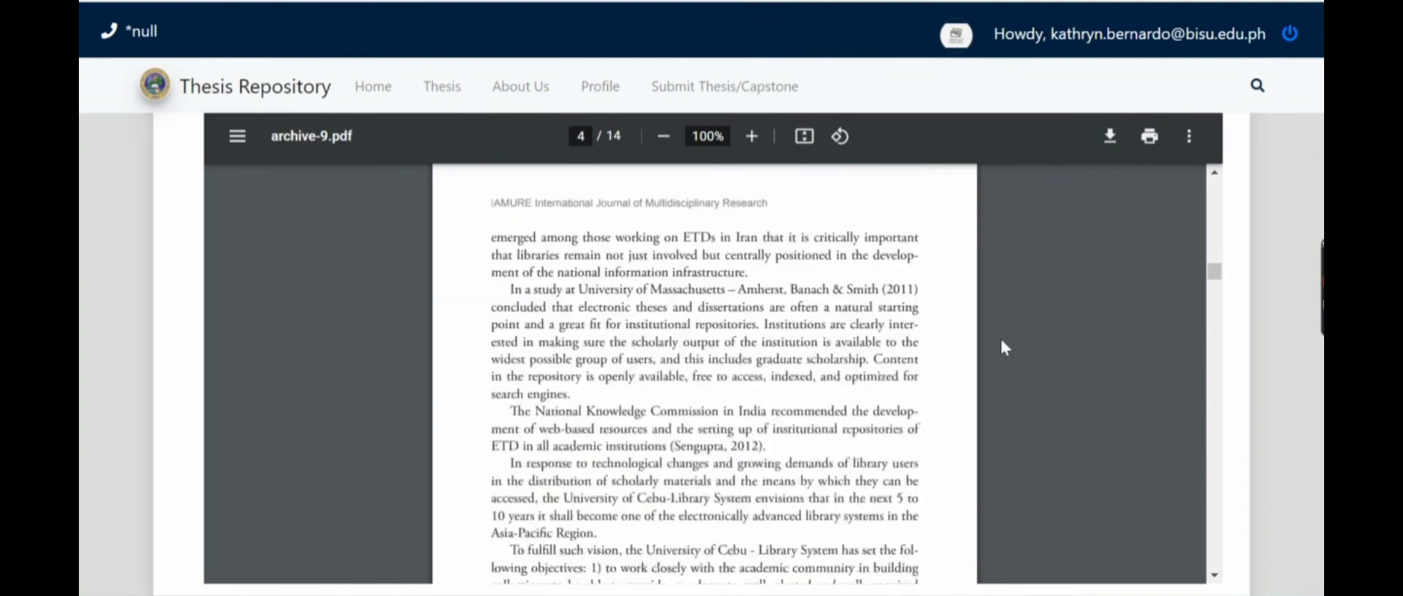
scroll(912, 407, down, 20)
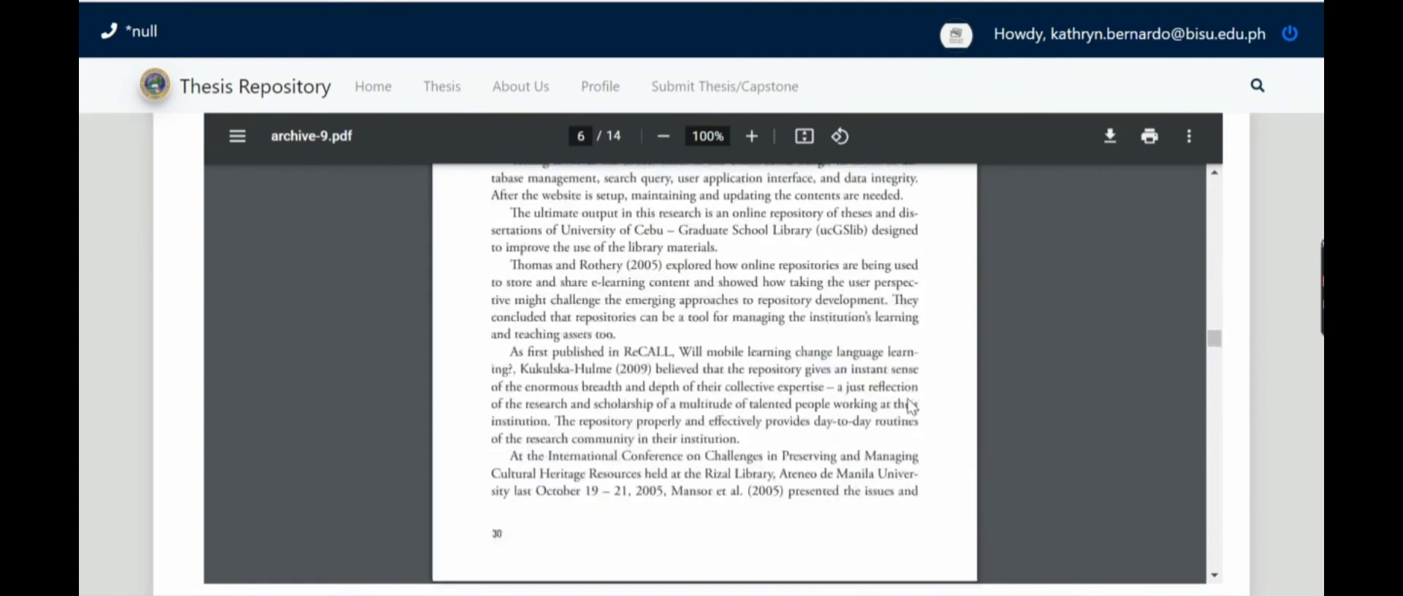
scroll(912, 407, down, 12)
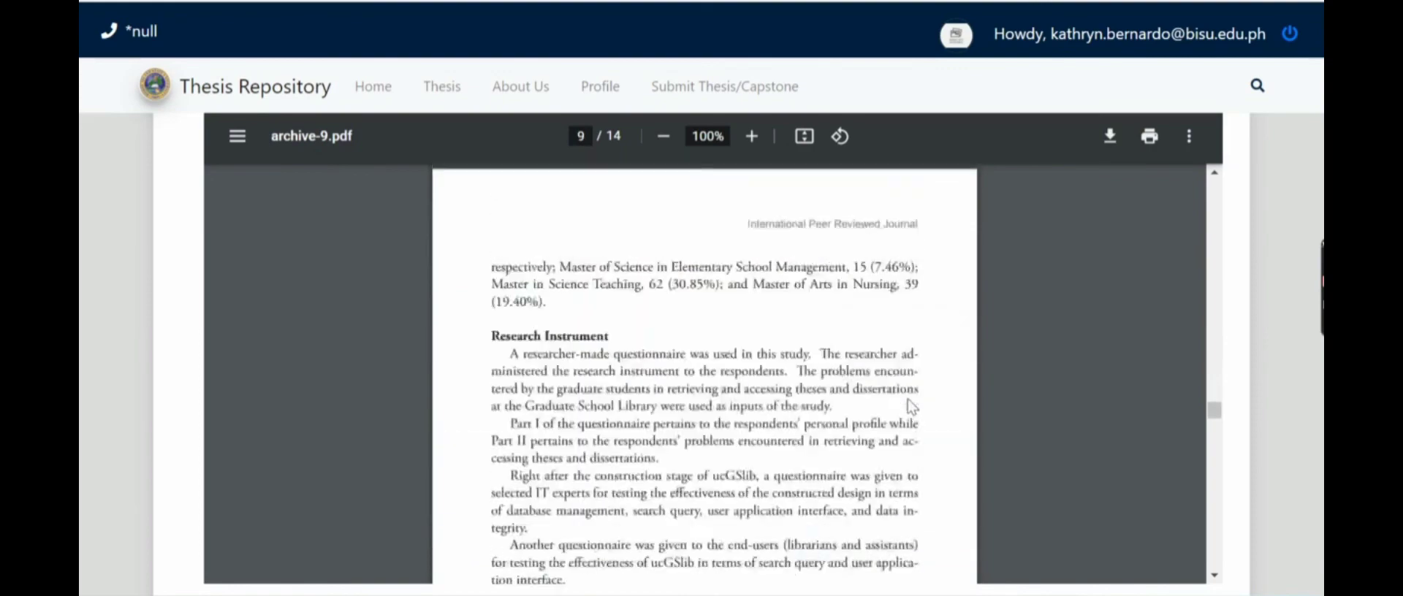
scroll(912, 408, down, 10)
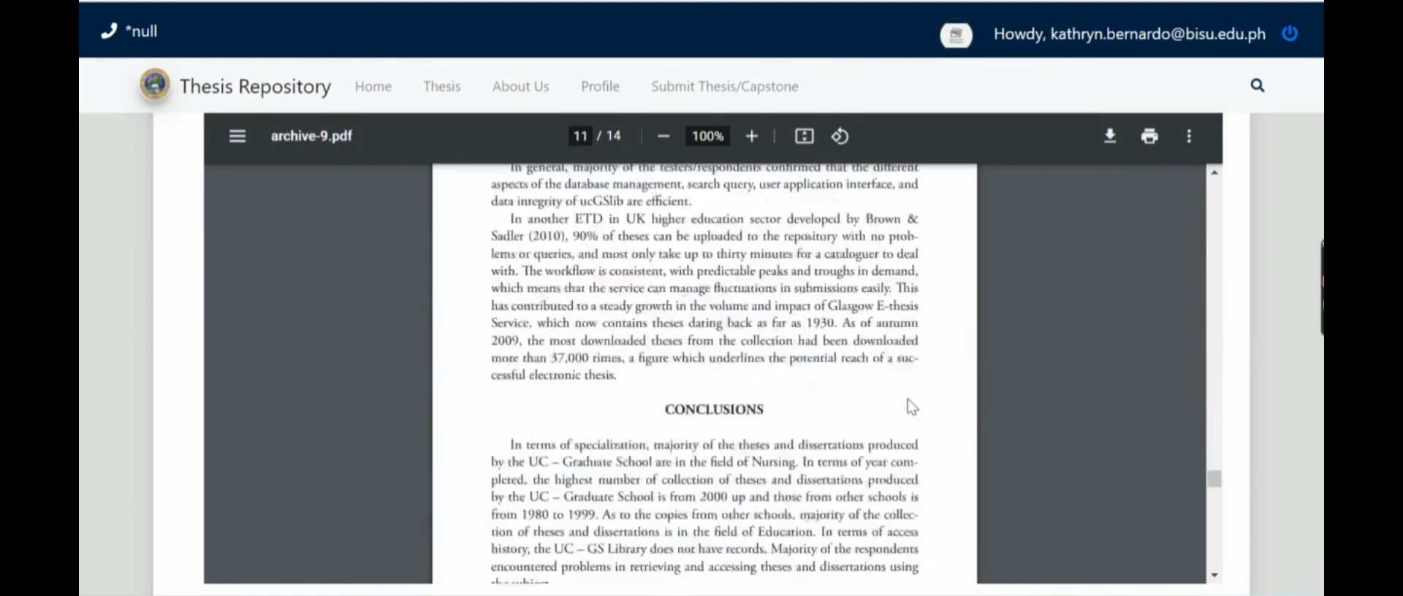
scroll(912, 407, down, 10)
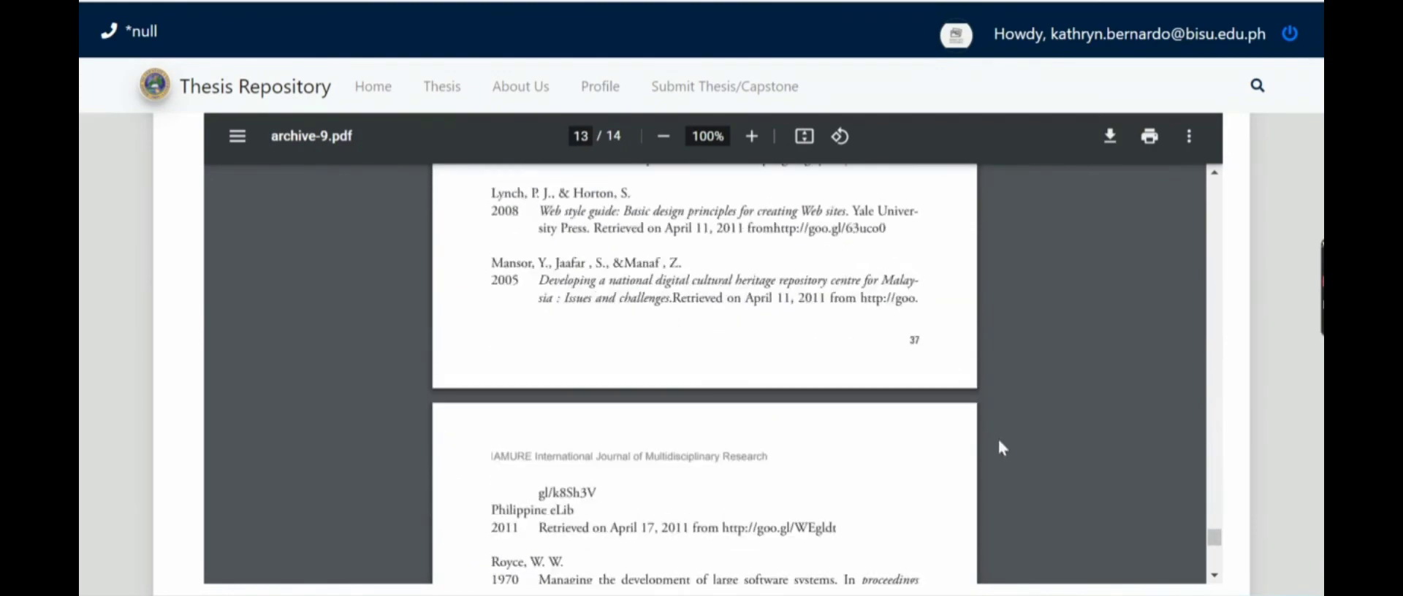
scroll(1082, 472, up, 15)
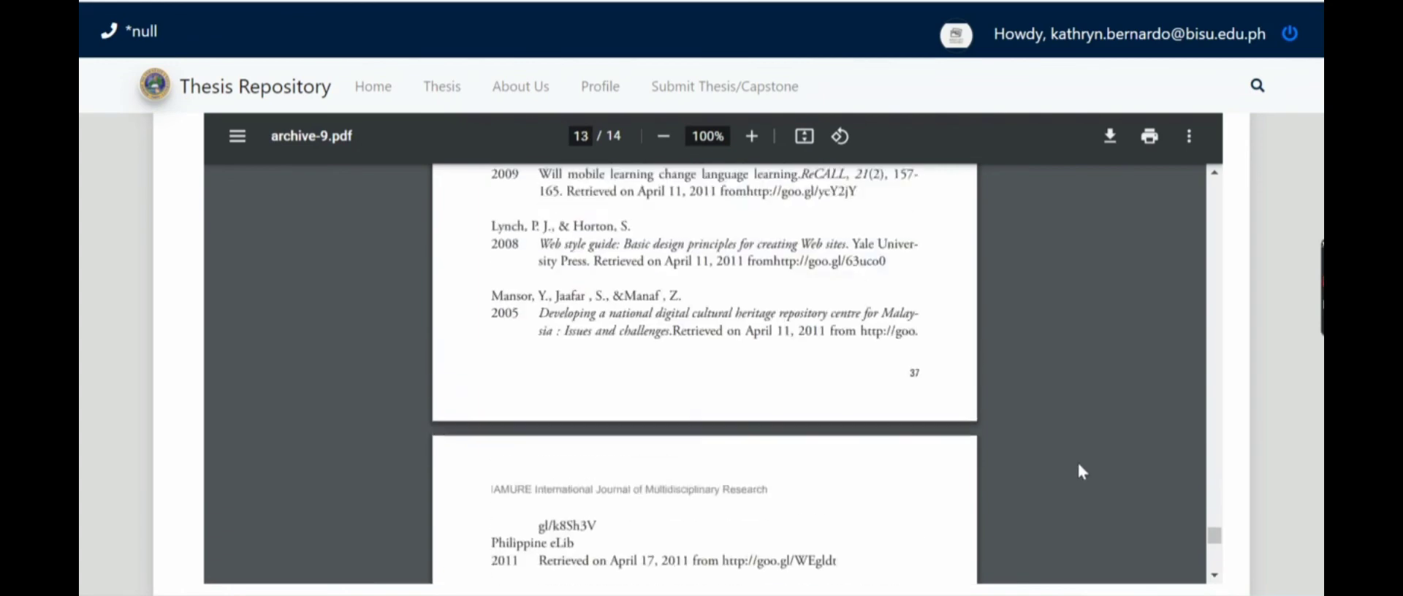
scroll(1116, 407, up, 15)
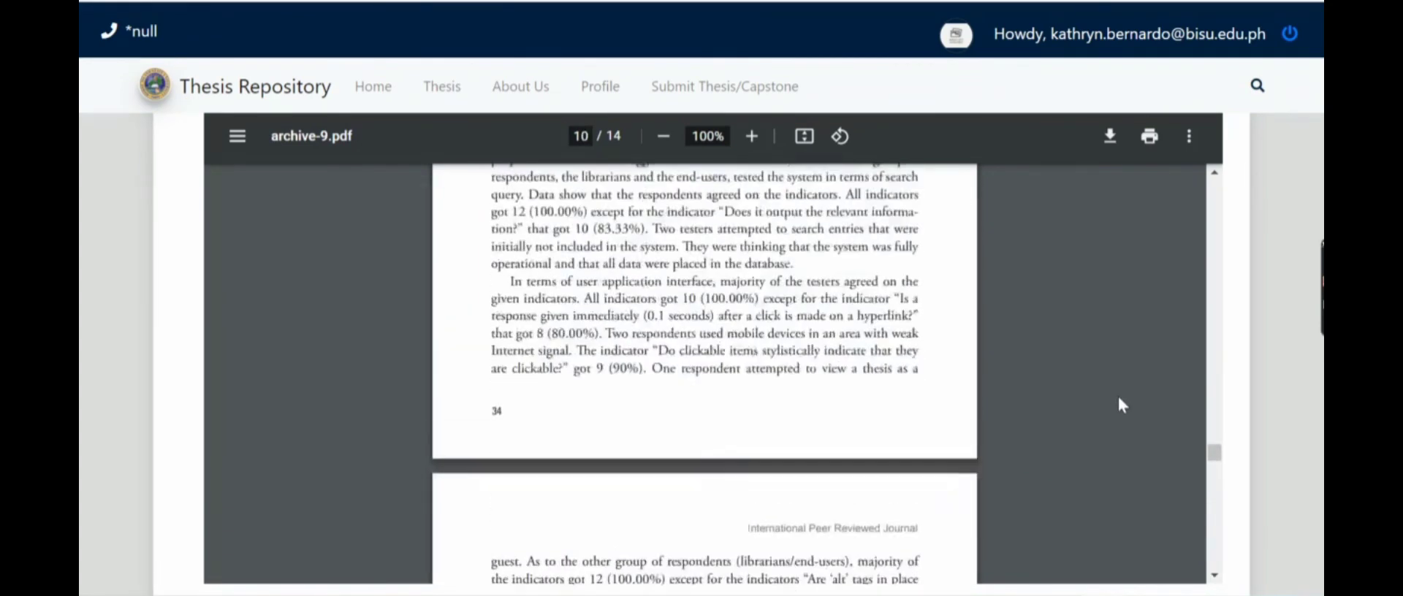
drag(1218, 392, 1242, 179)
scroll(1101, 192, up, 8)
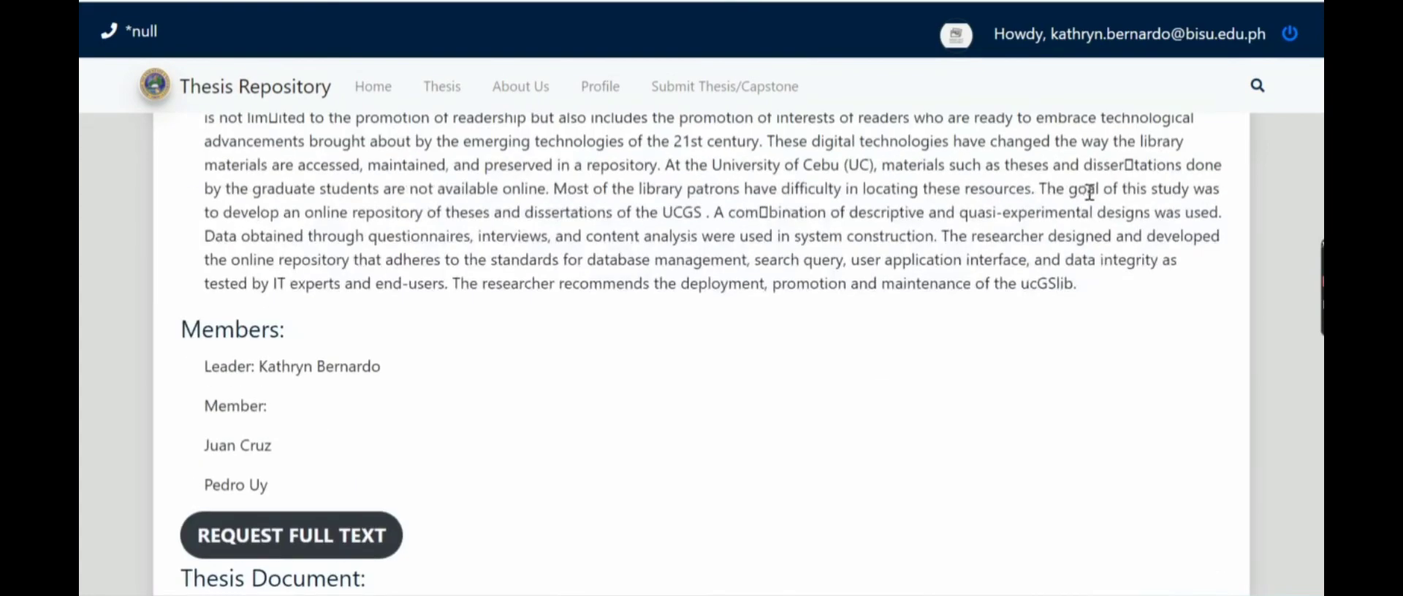
scroll(1258, 212, up, 10)
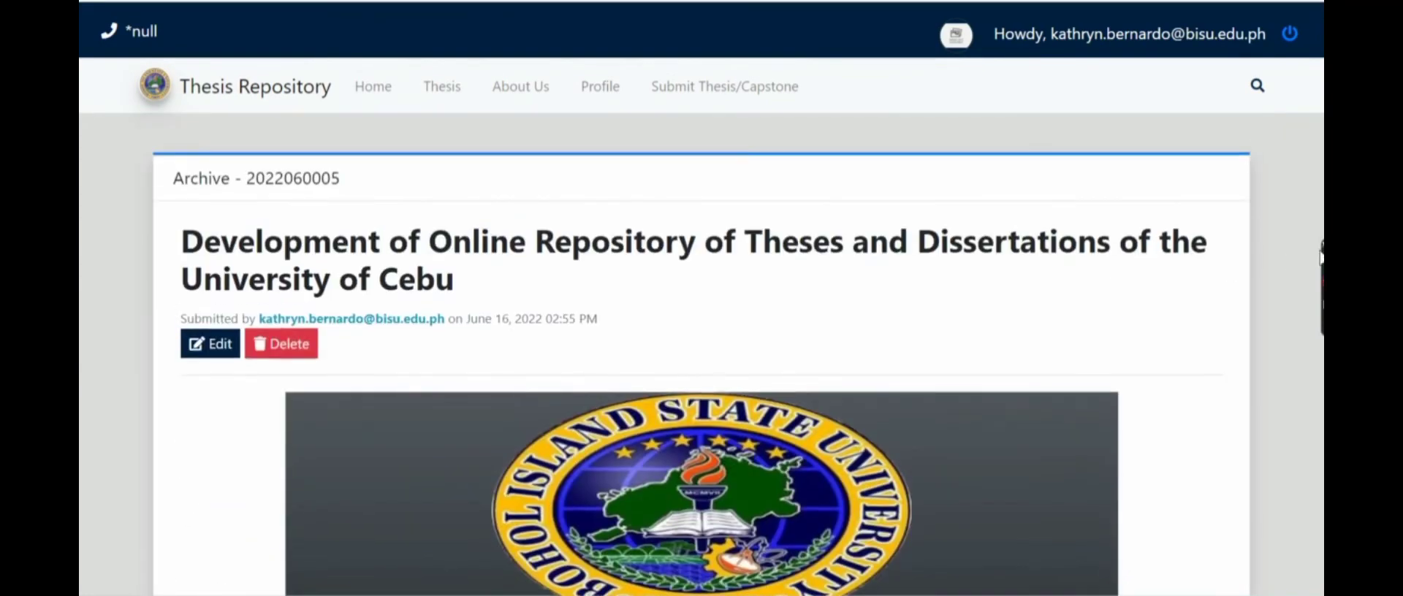